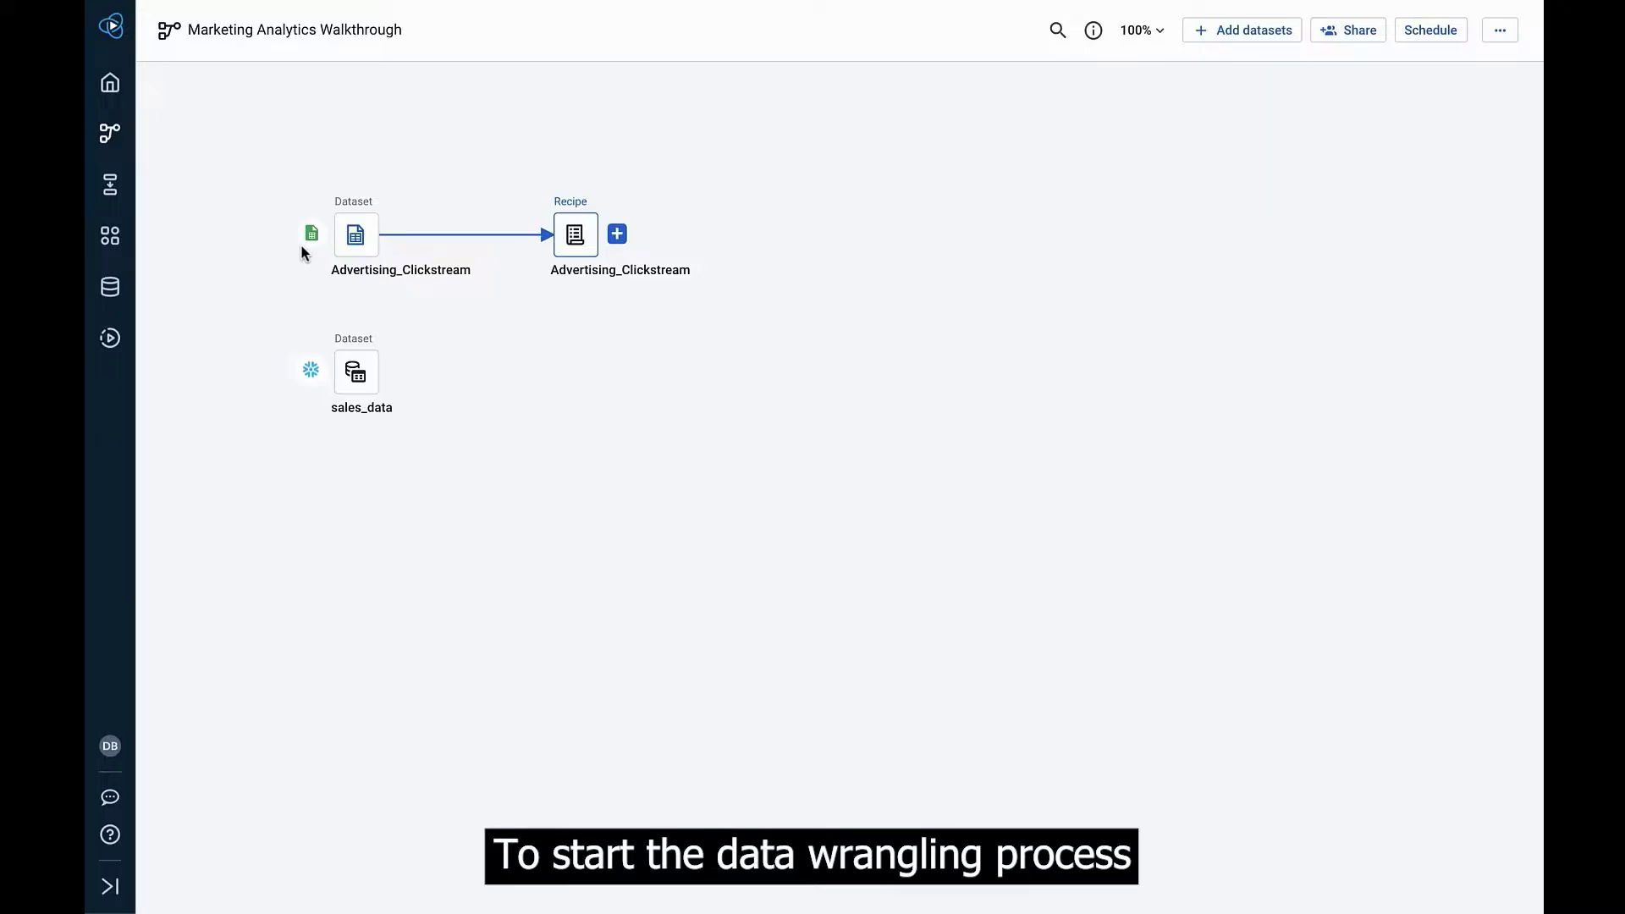
# - Scroll through the Advertising_Clickstream data preview, then show the sales_data Snowflake table's details
pyautogui.click(349, 244)
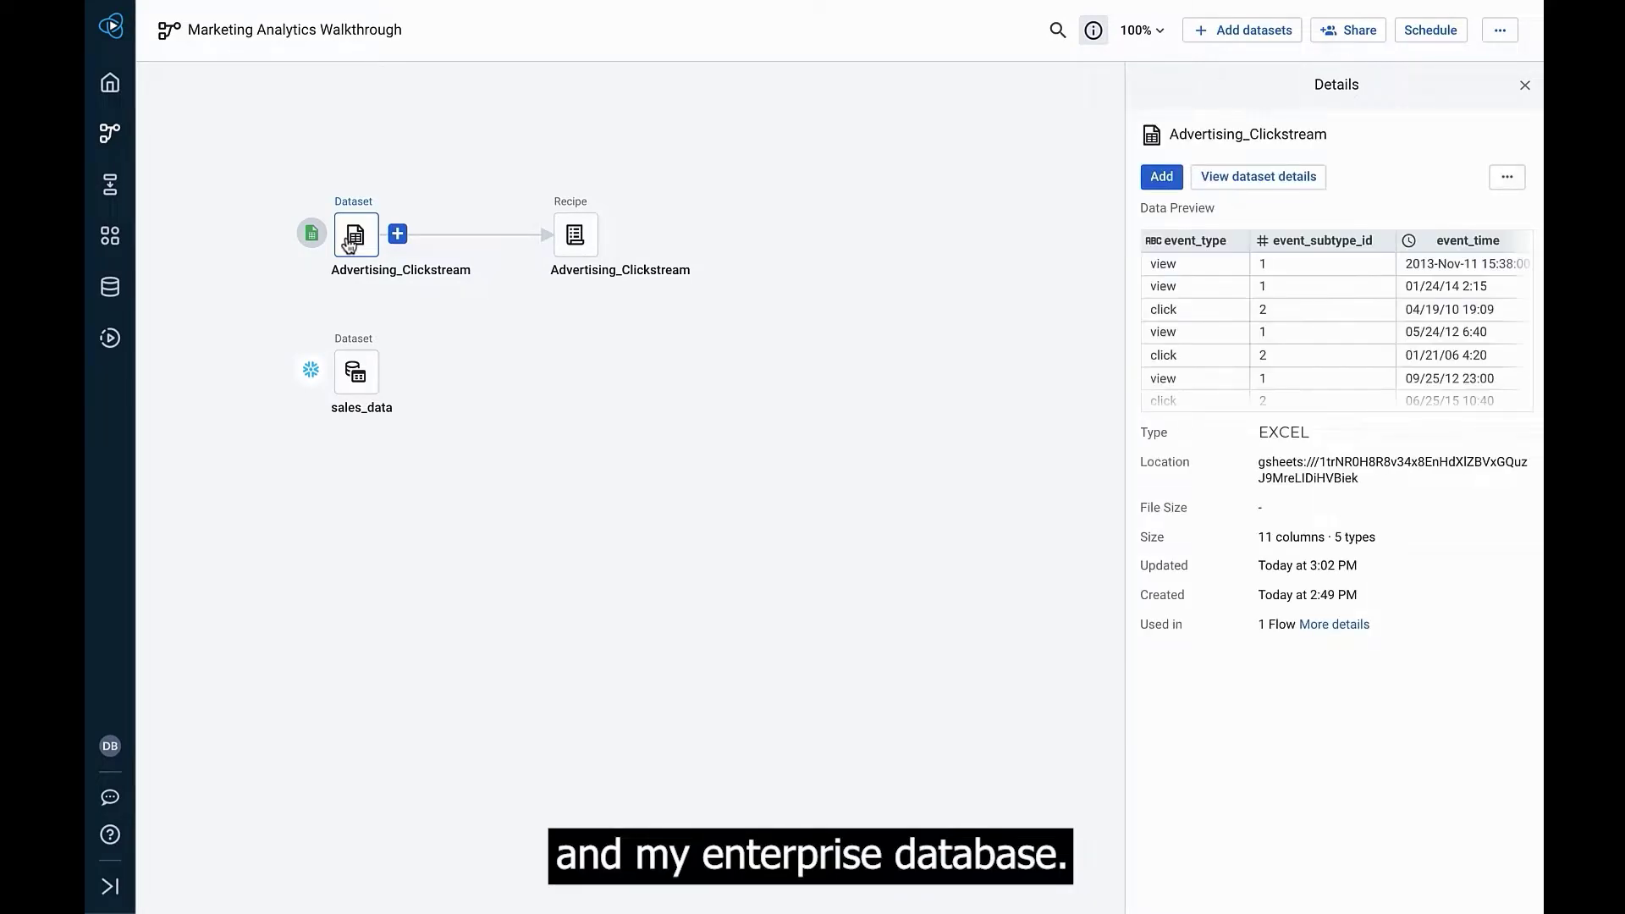
pyautogui.click(1258, 345)
pyautogui.hscroll(5, 1020, 329)
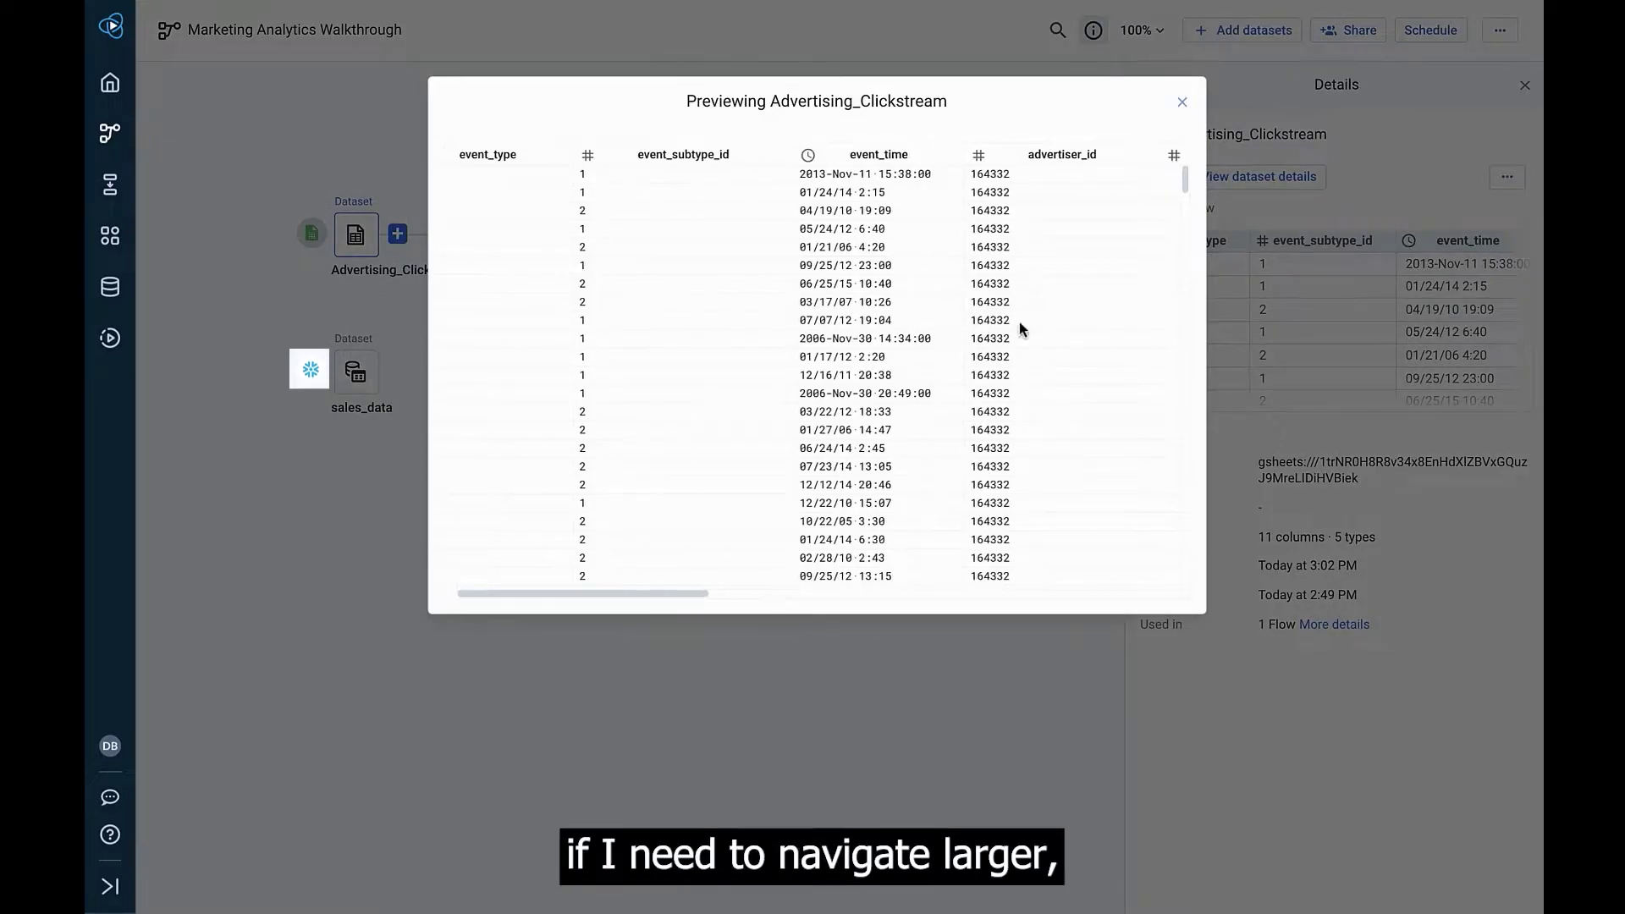
pyautogui.hscroll(6, 1020, 329)
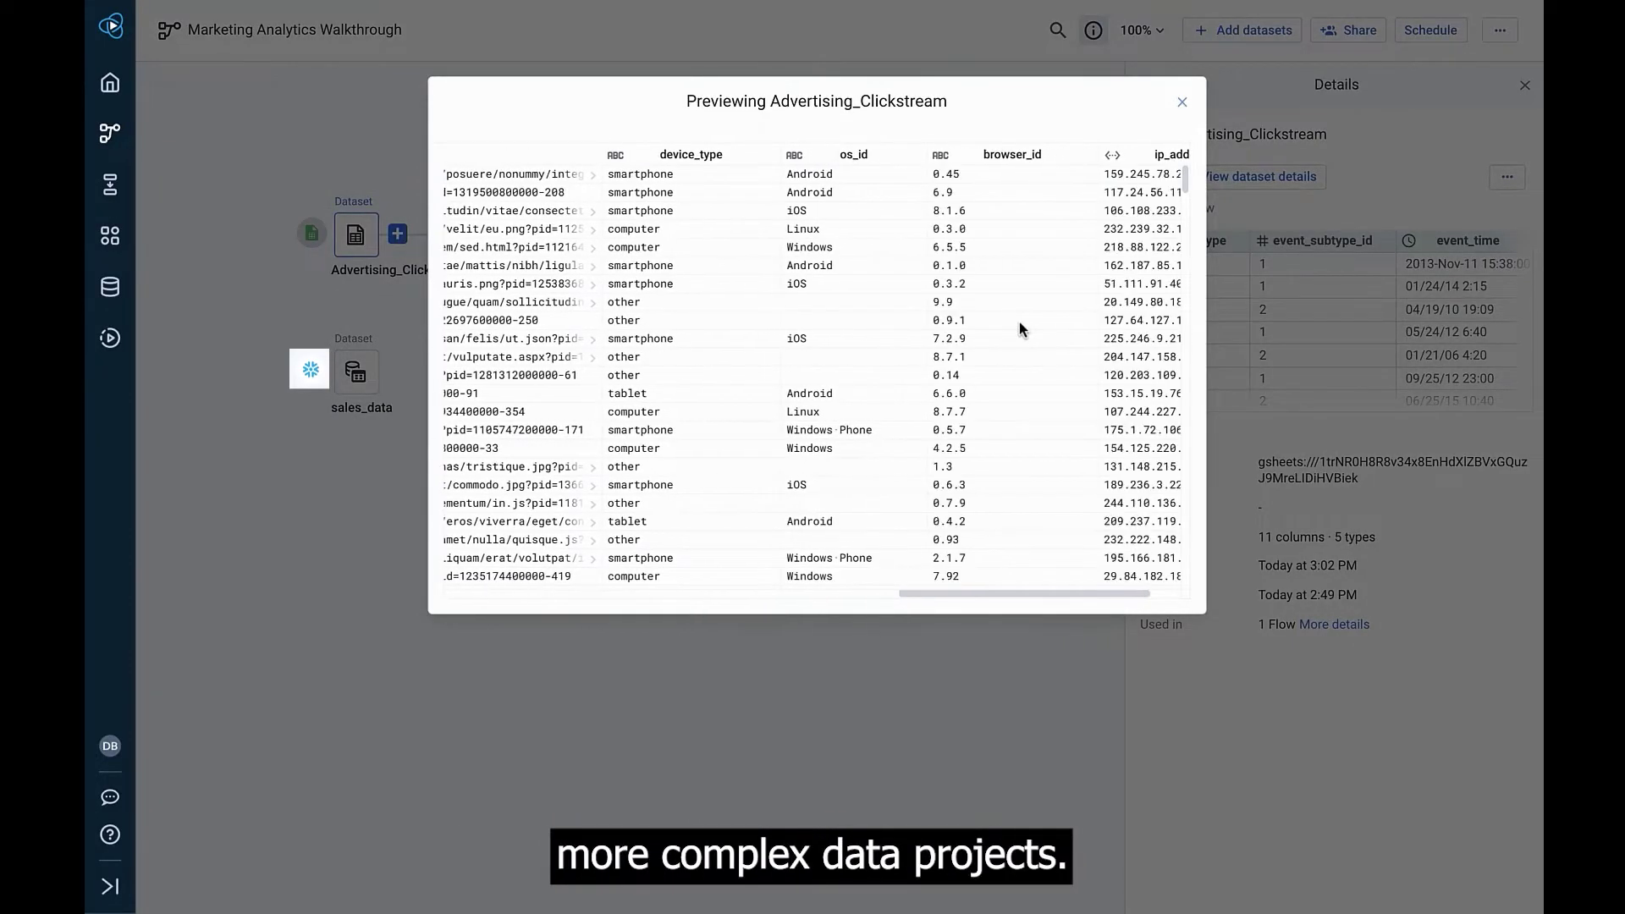
pyautogui.click(1183, 102)
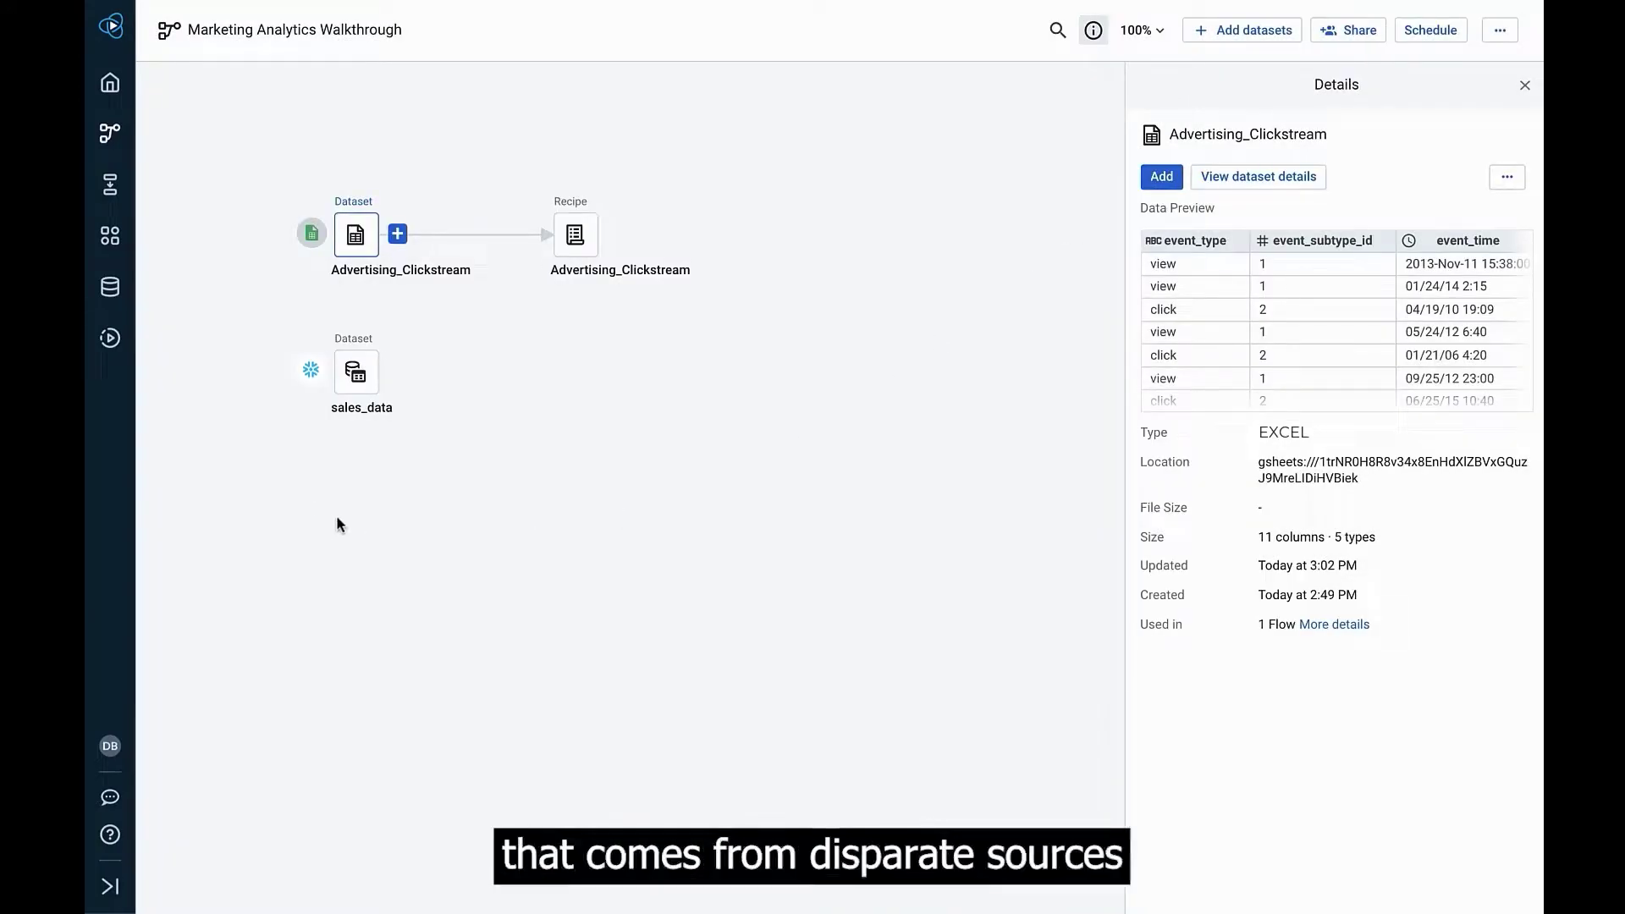
pyautogui.click(355, 372)
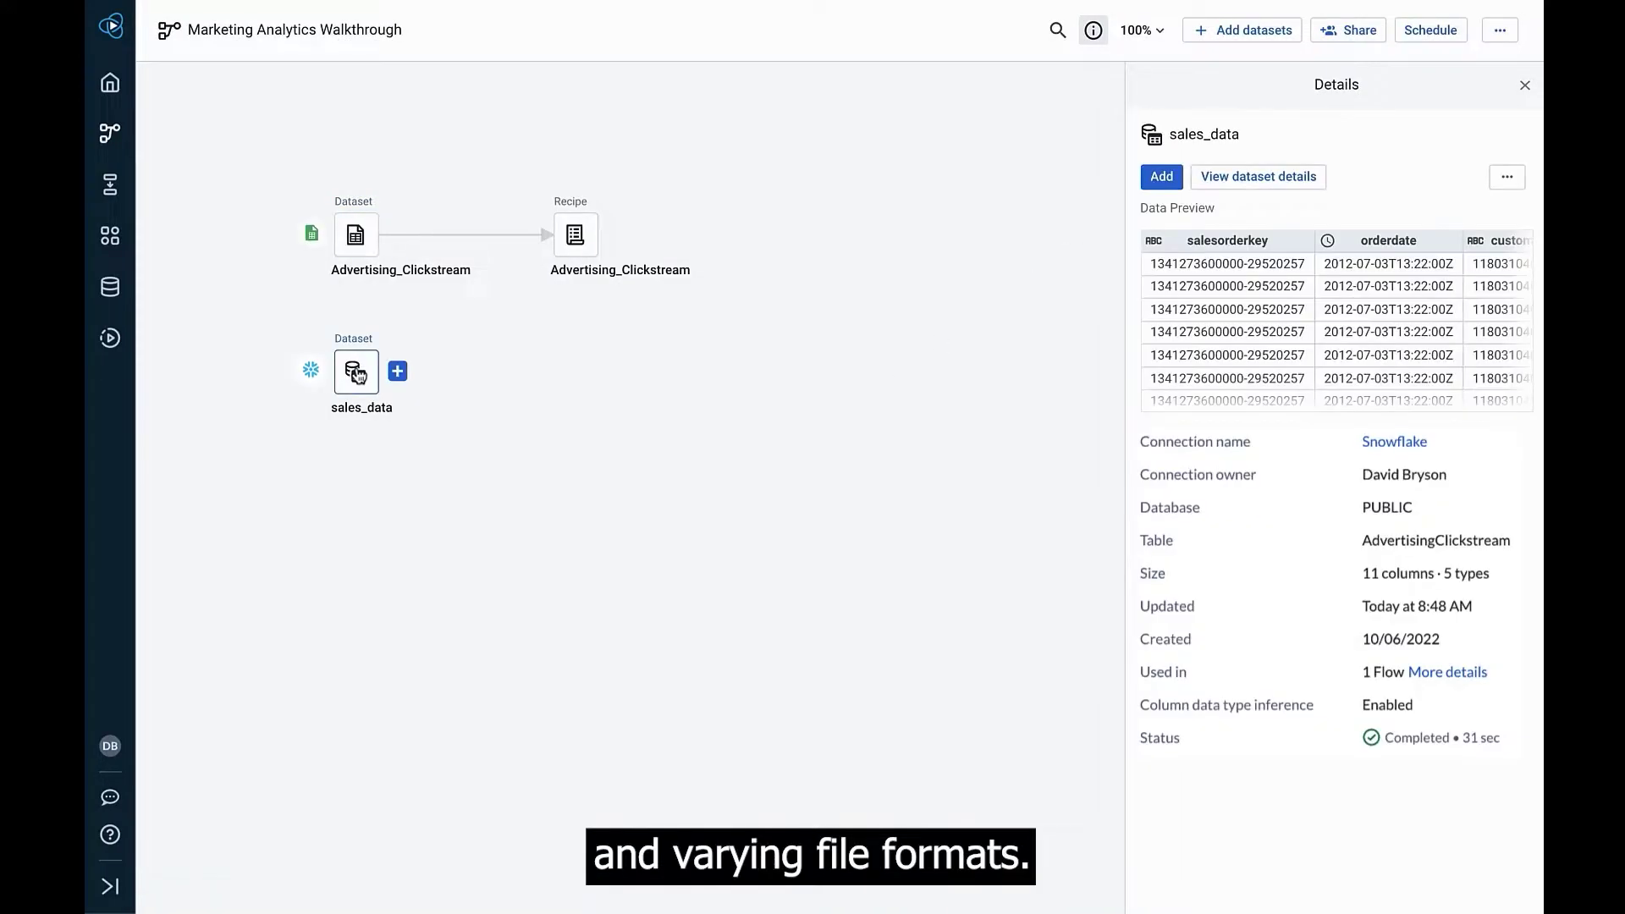
pyautogui.click(1225, 32)
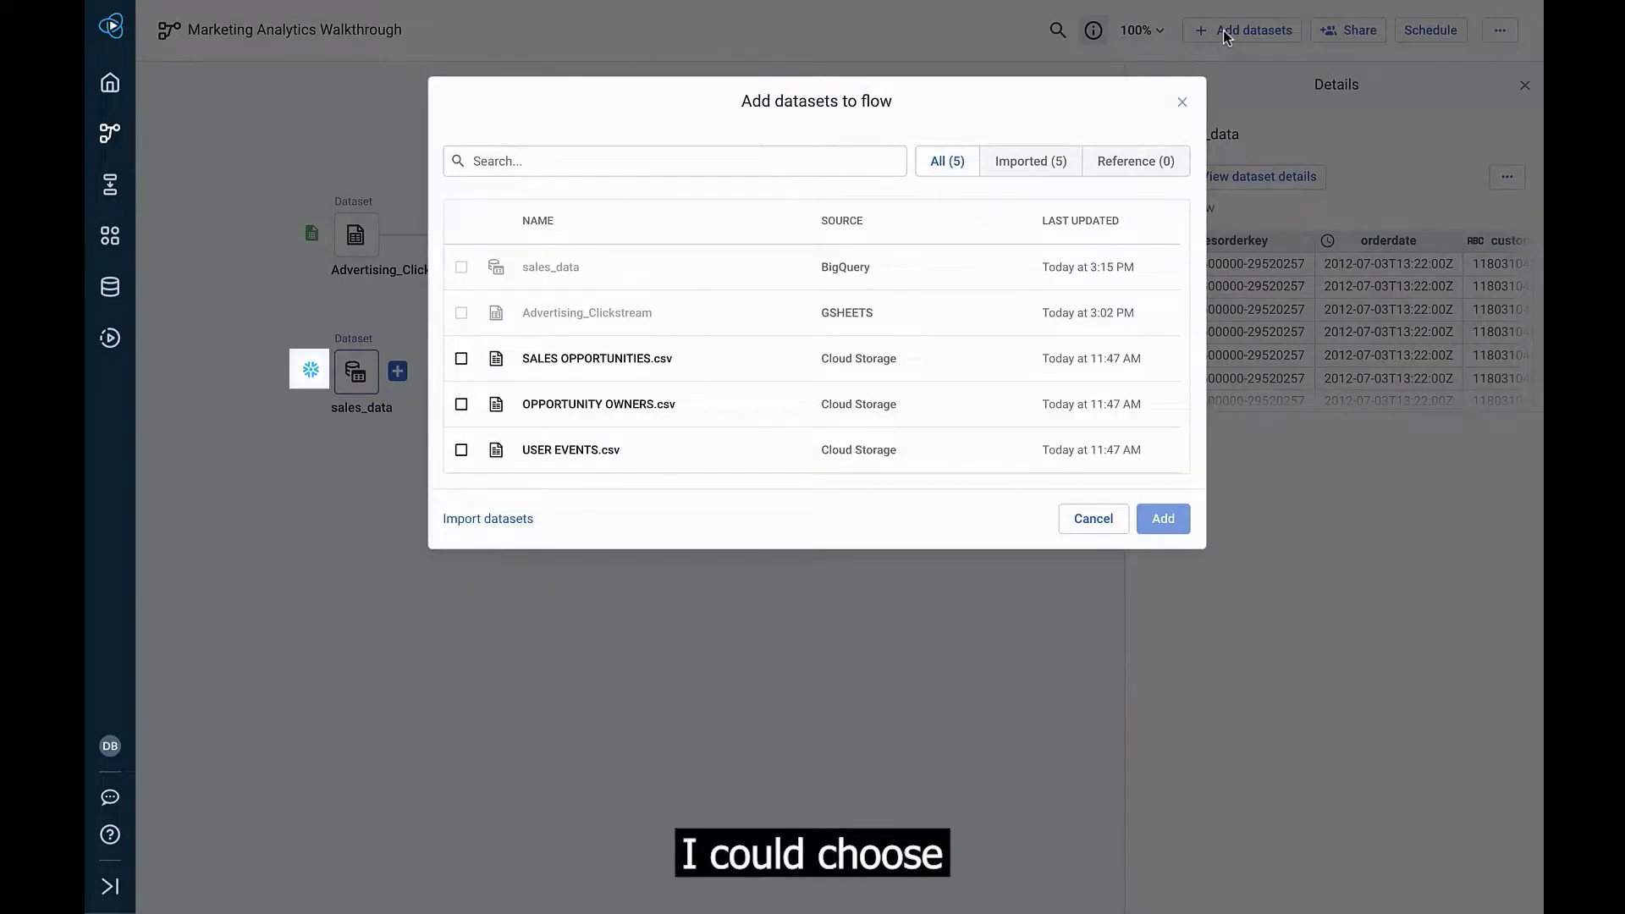
pyautogui.click(482, 520)
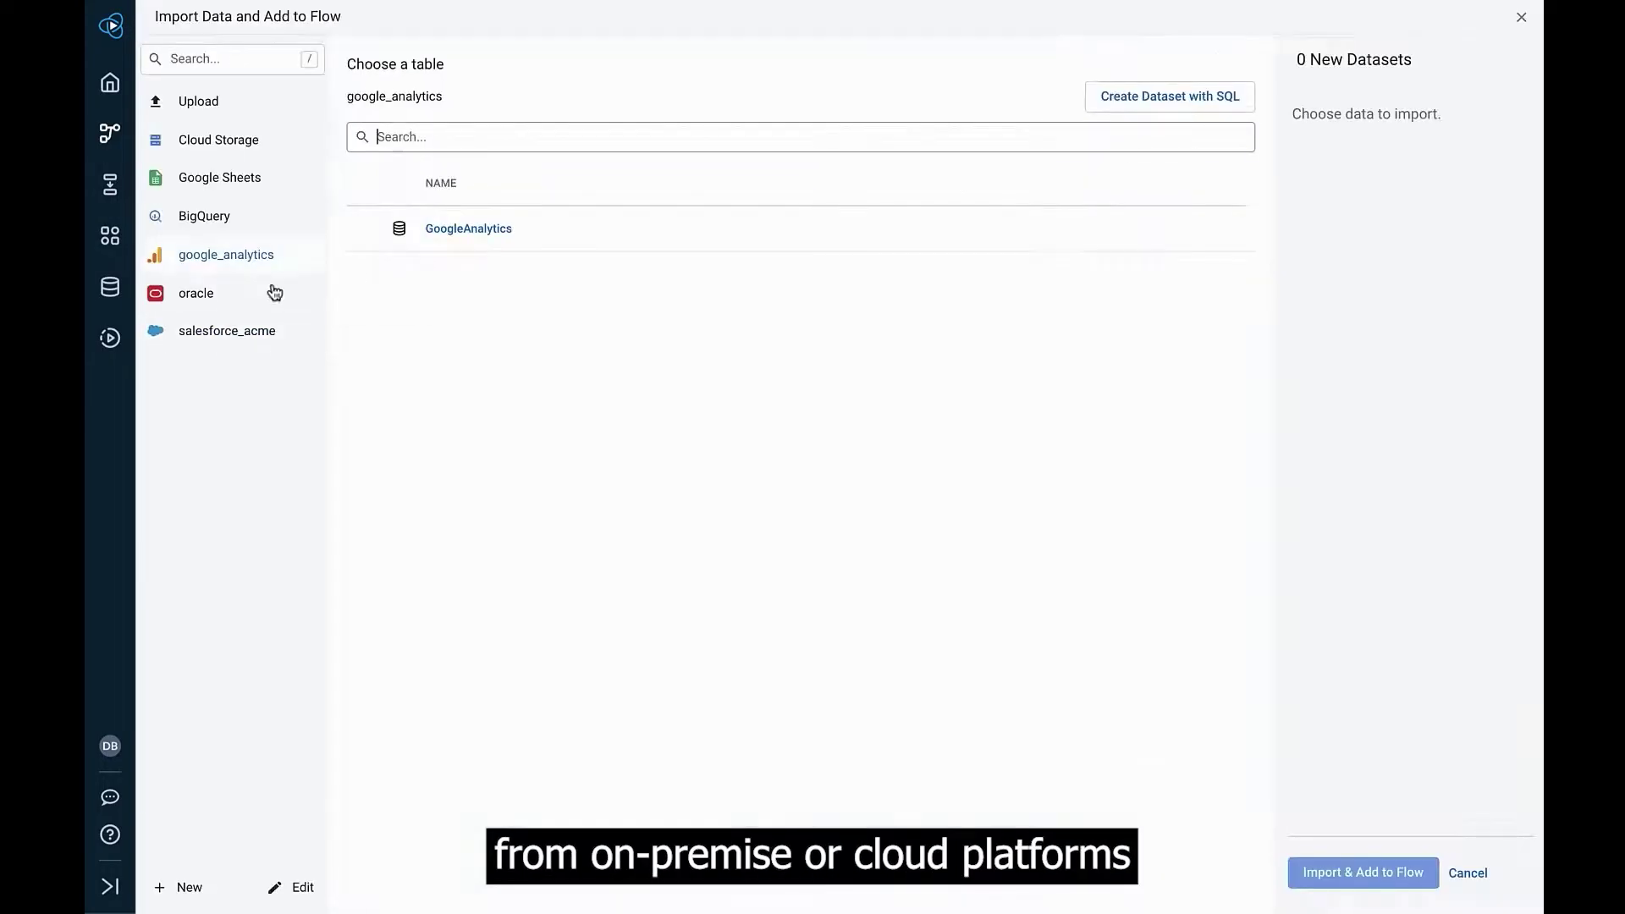
pyautogui.click(439, 239)
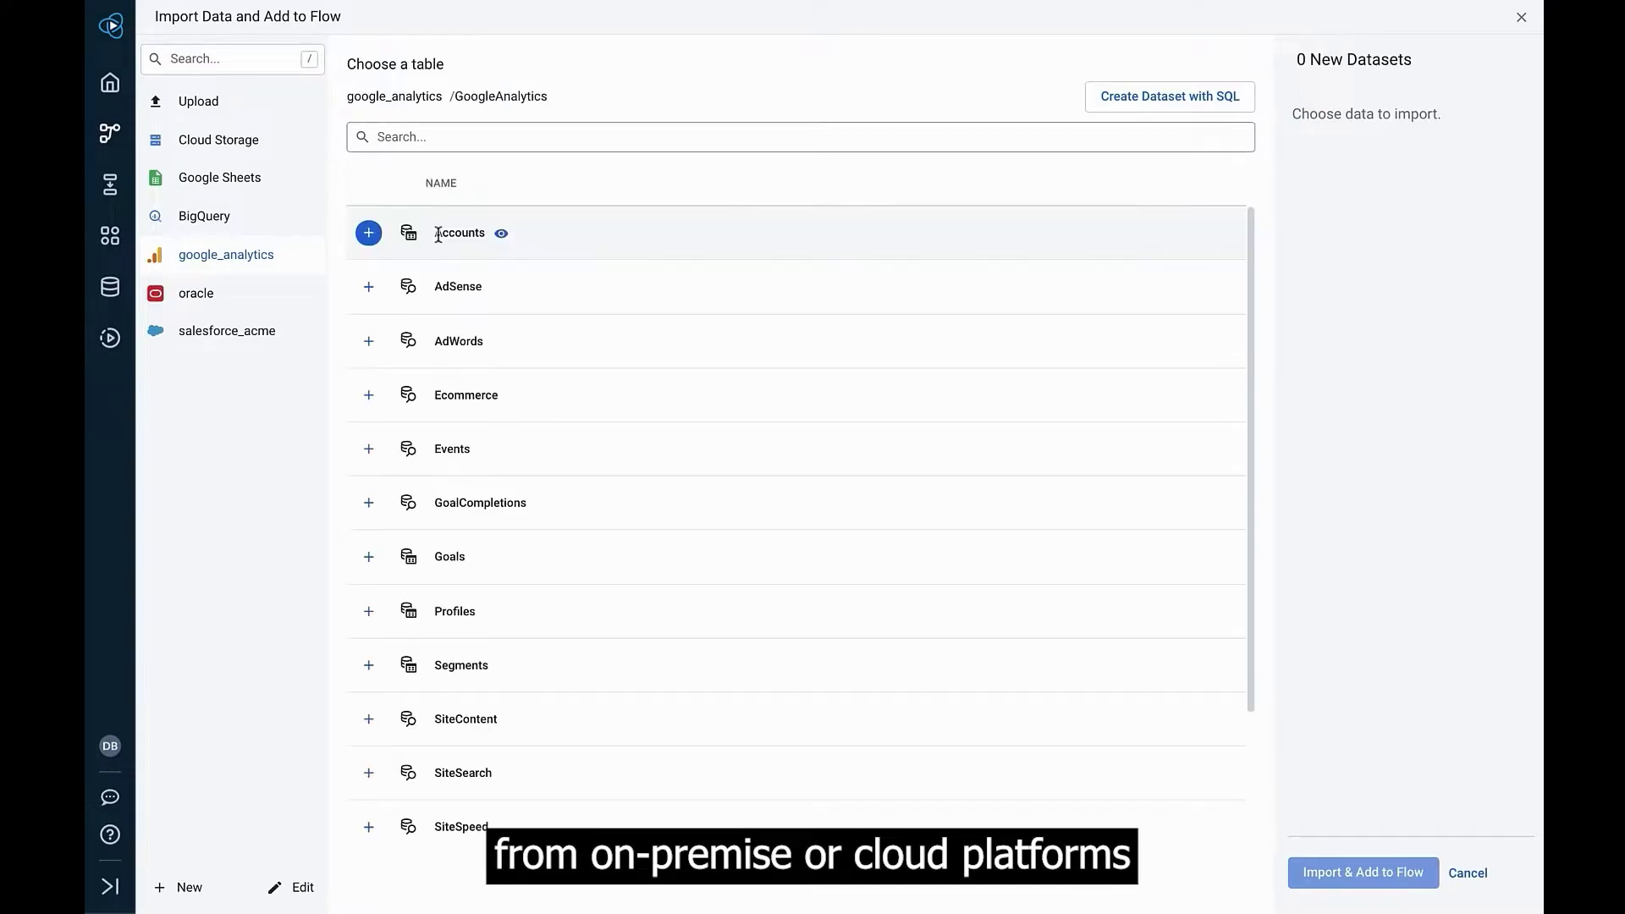
pyautogui.click(265, 332)
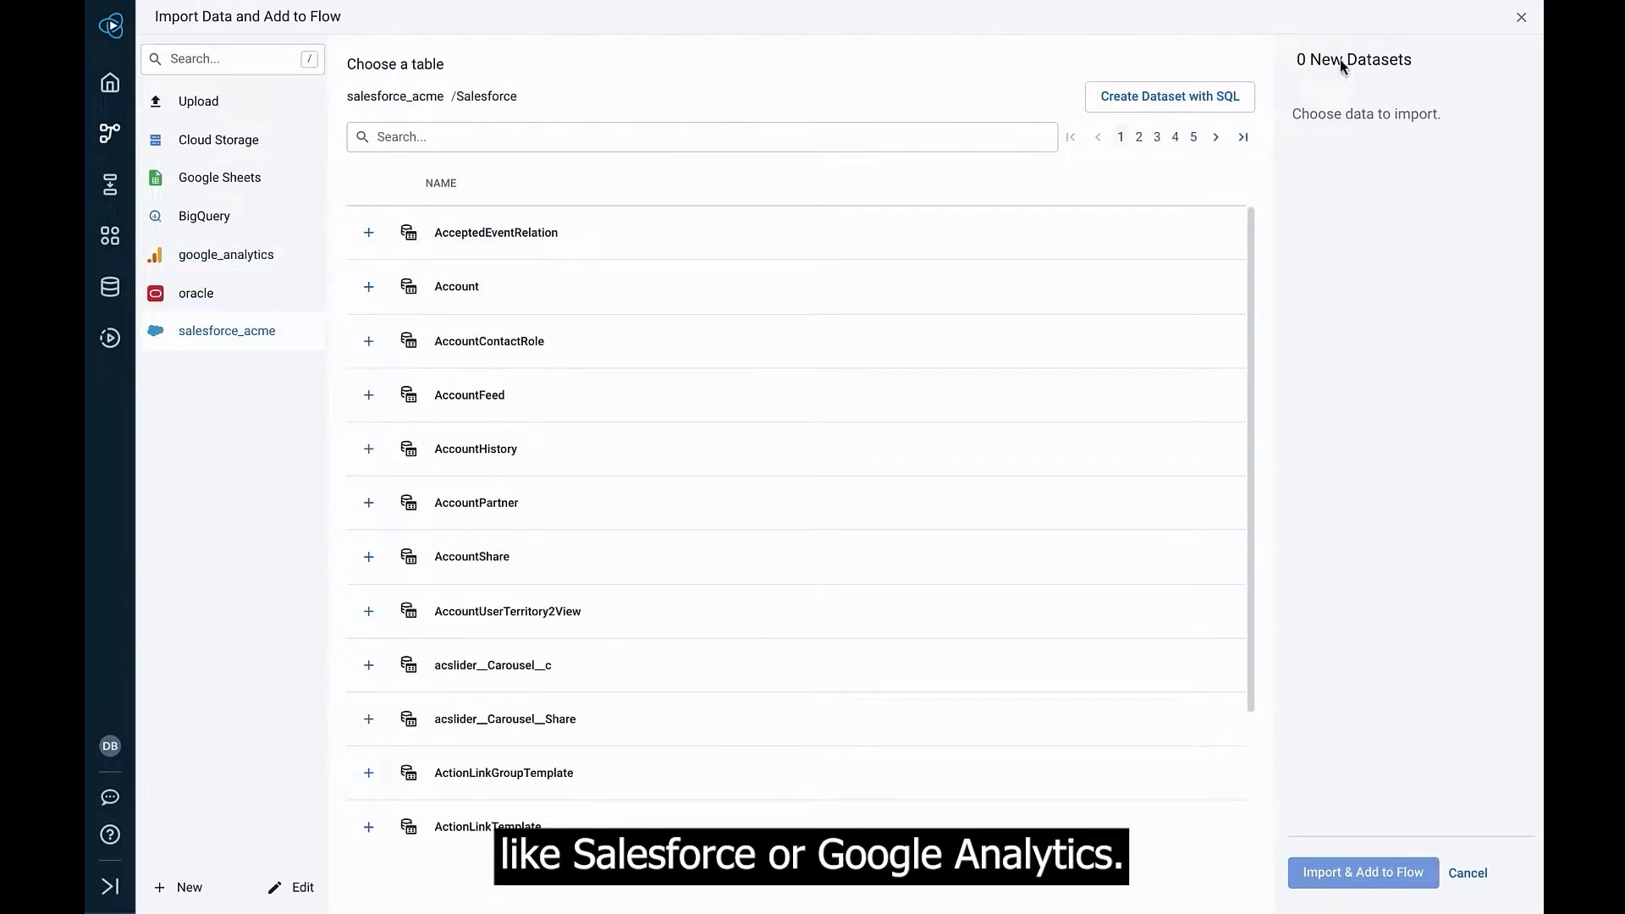
pyautogui.click(1526, 19)
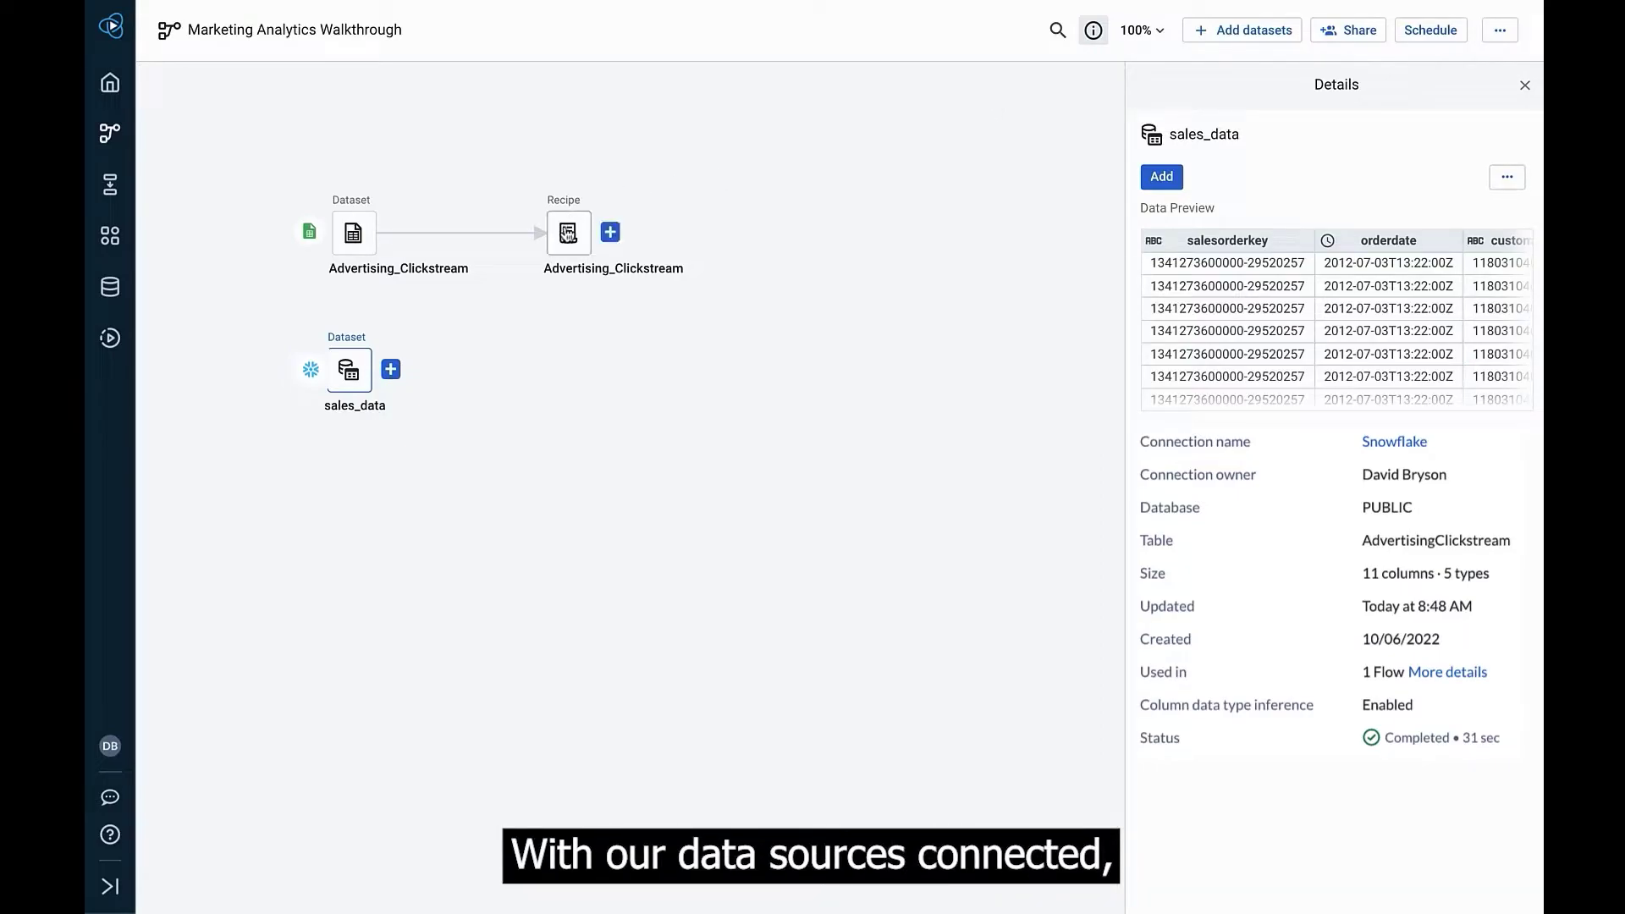
# - Open the Advertising_Clickstream recipe and bring up suggestions for event_time's 1,055 missing values
pyautogui.click(567, 234)
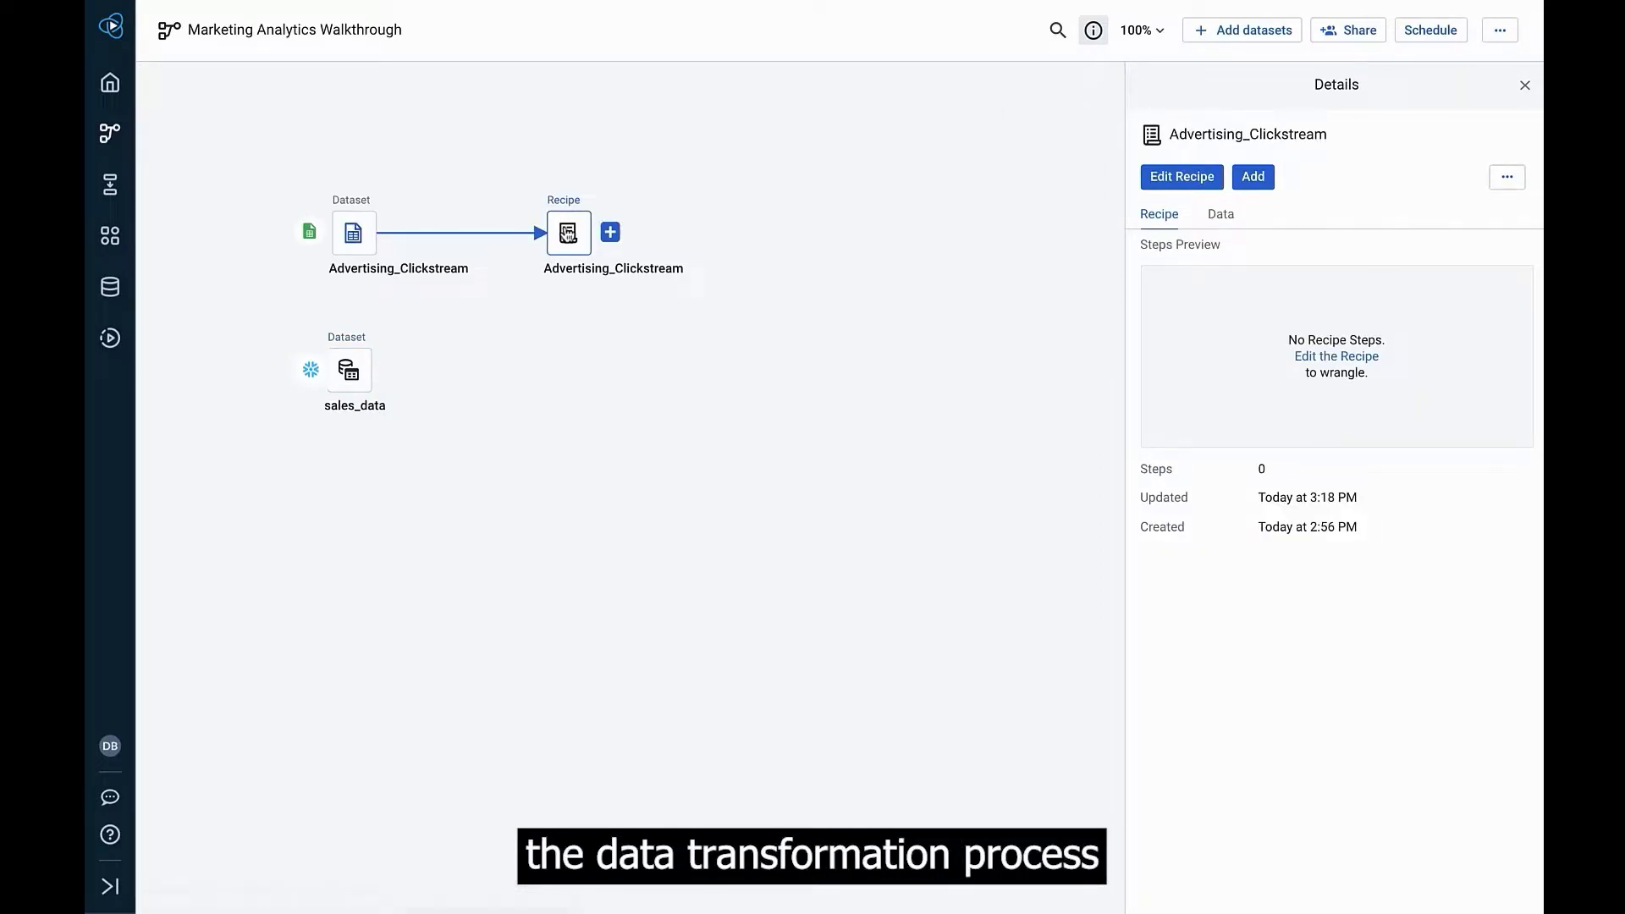
pyautogui.doubleClick(567, 233)
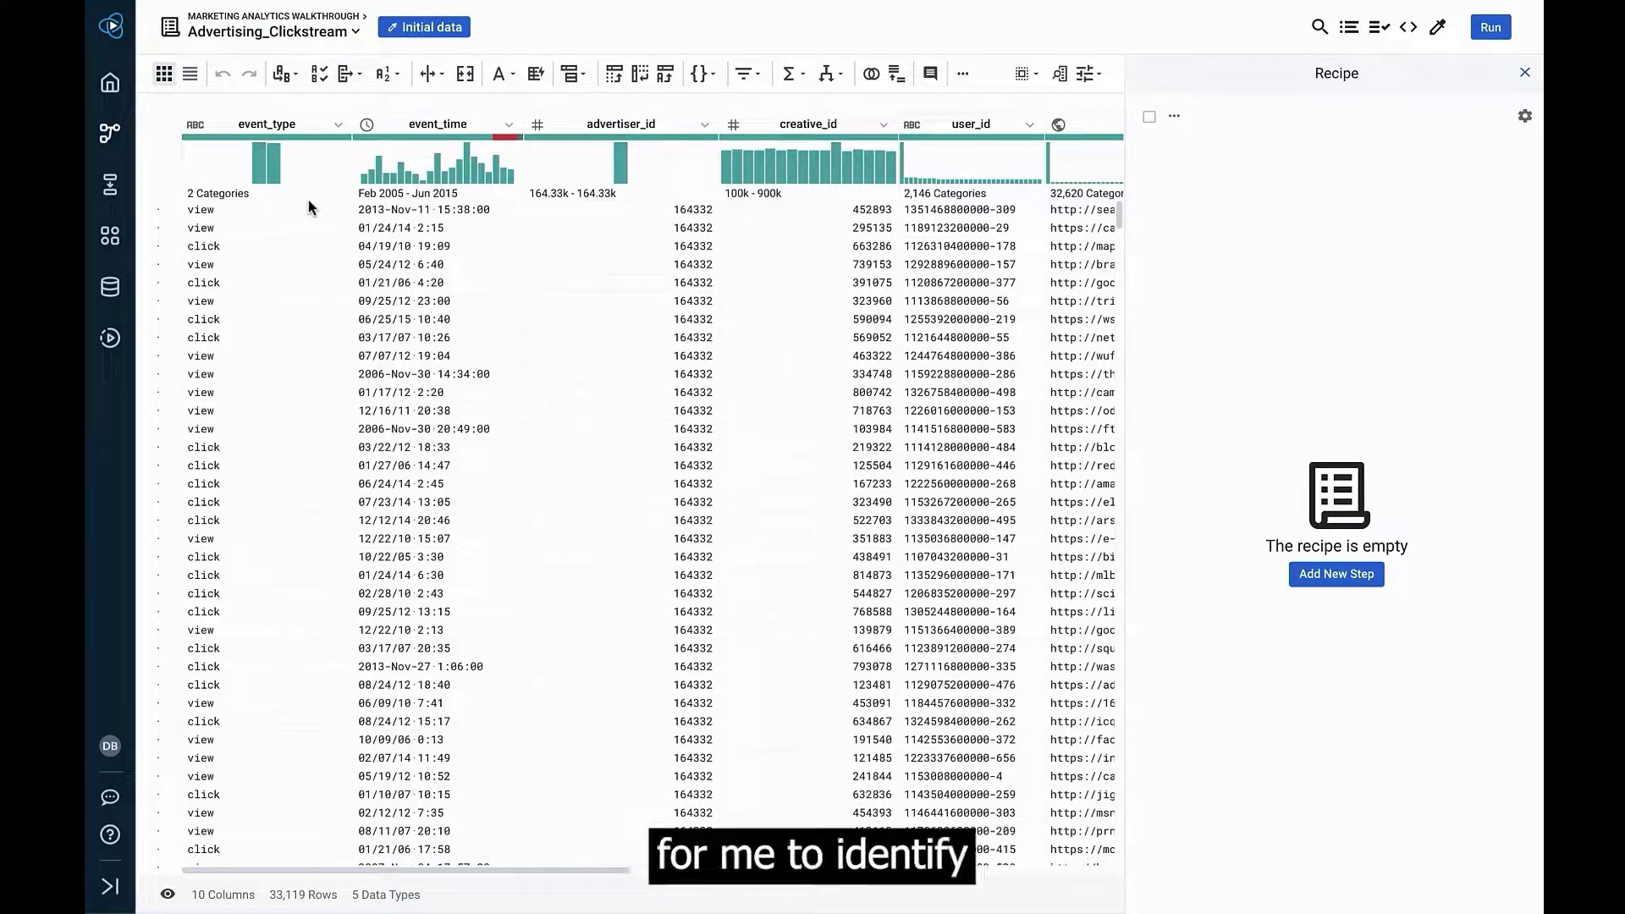
pyautogui.moveTo(266, 174)
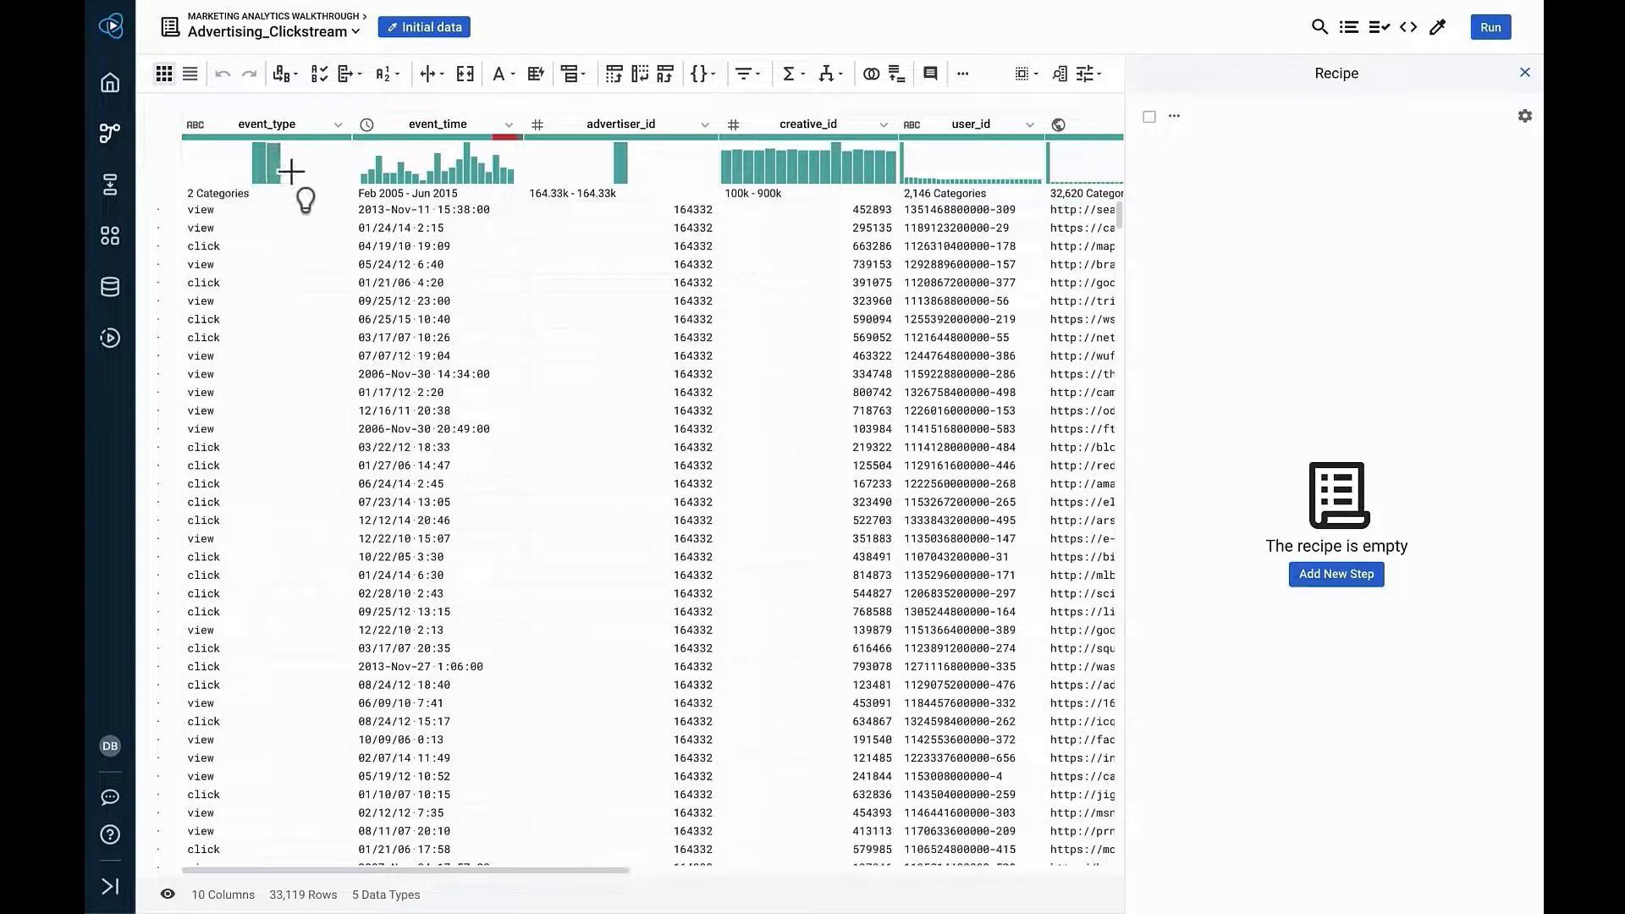
pyautogui.moveTo(370, 141)
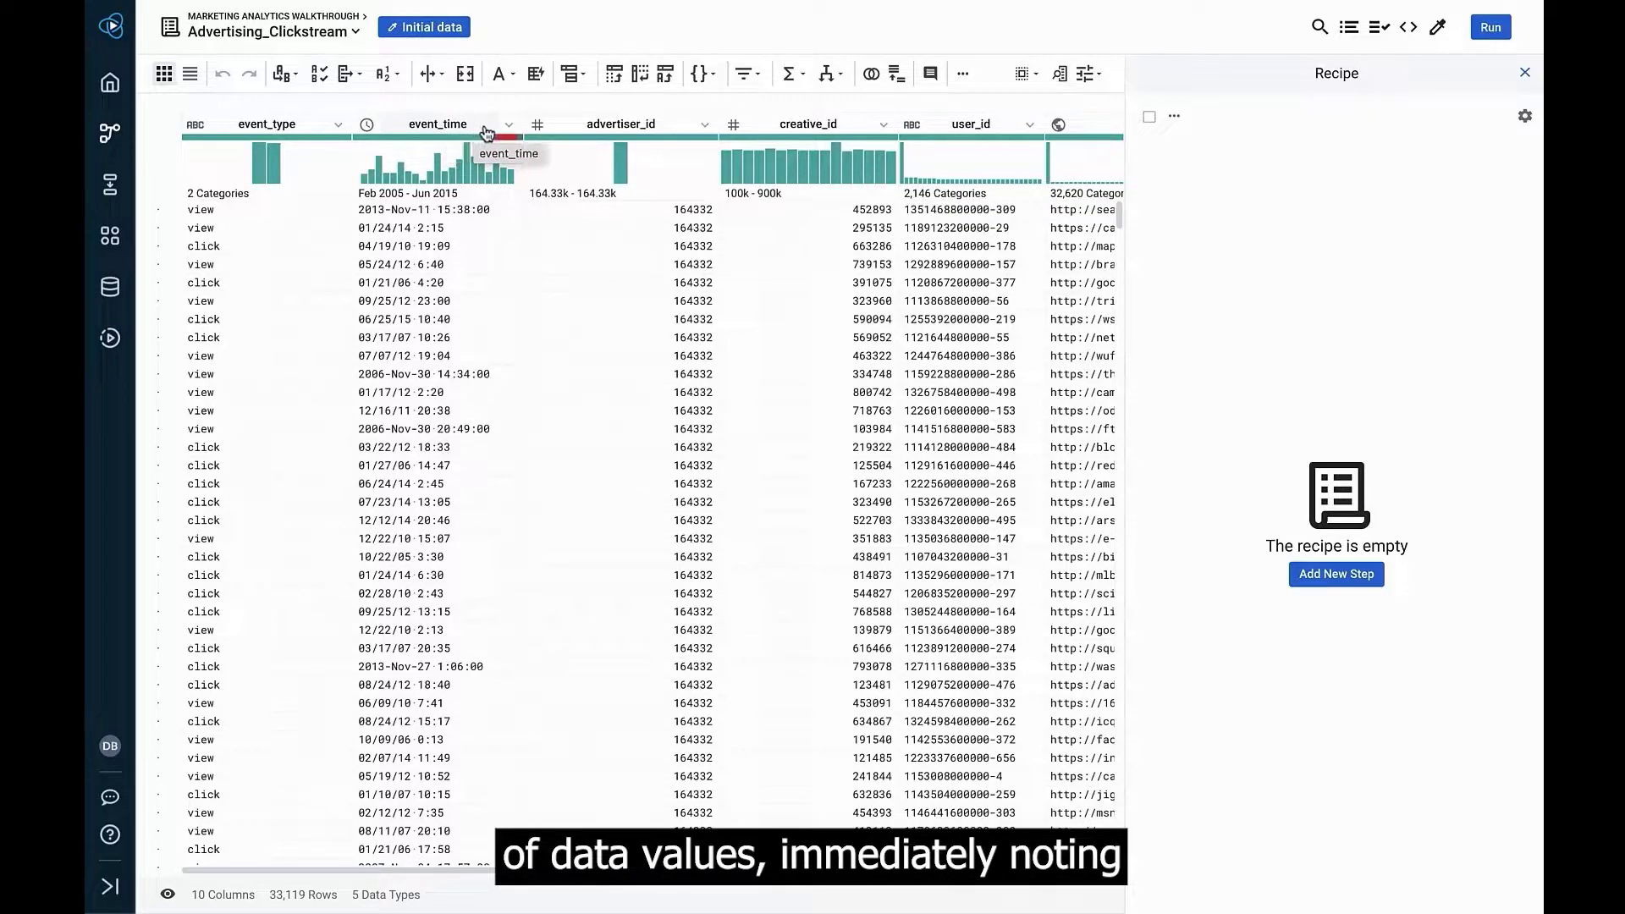
pyautogui.moveTo(522, 138)
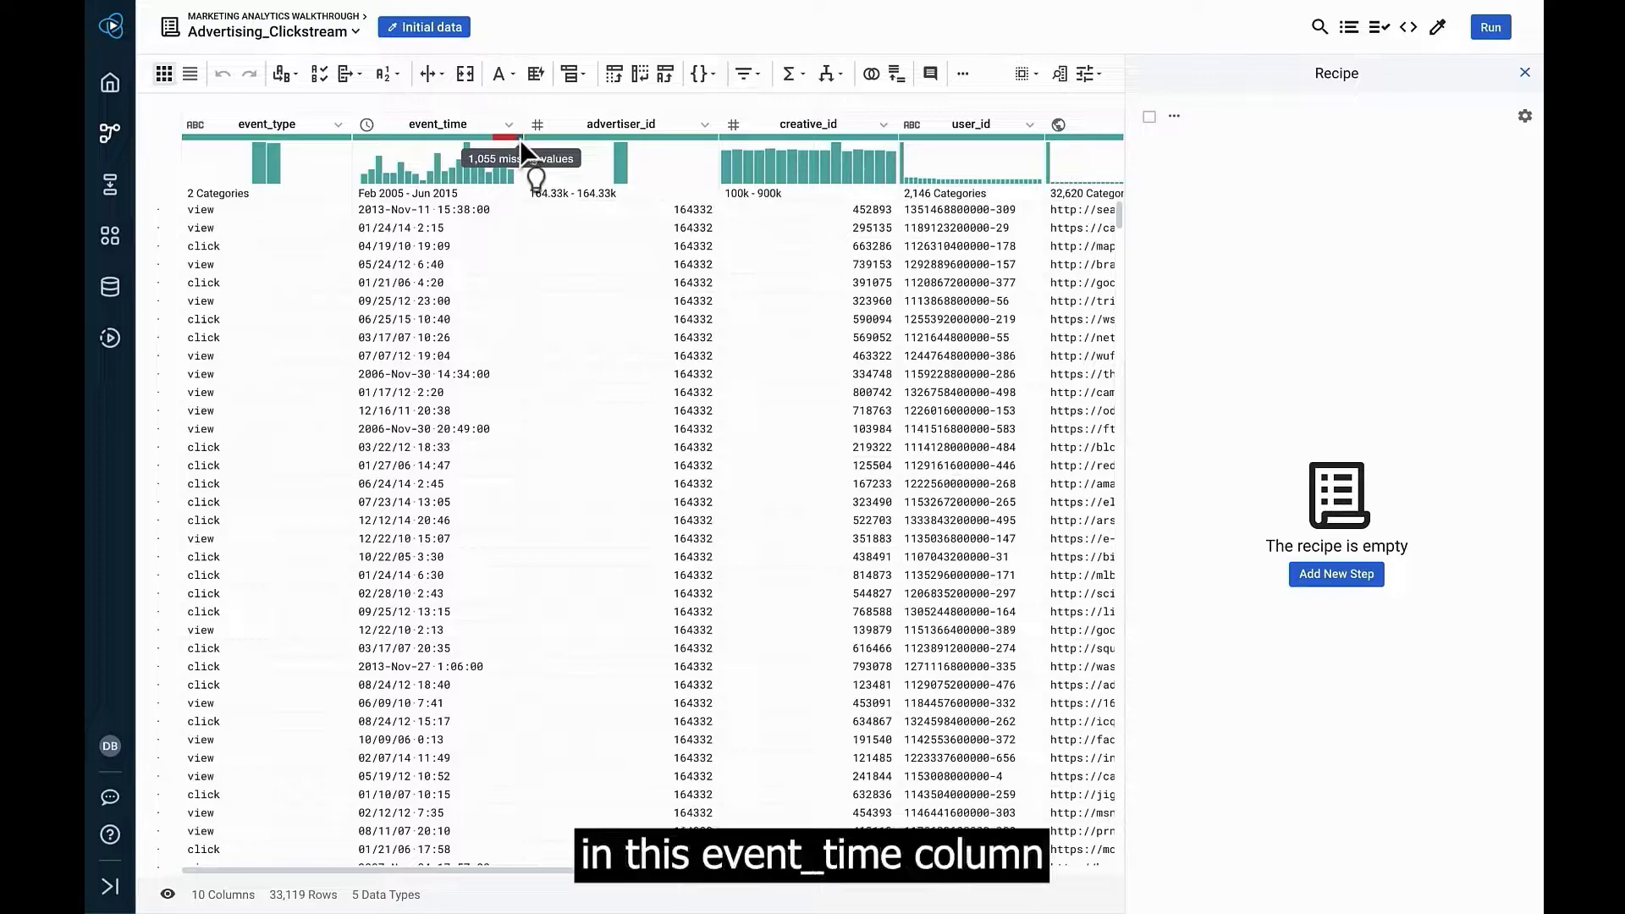
pyautogui.click(519, 139)
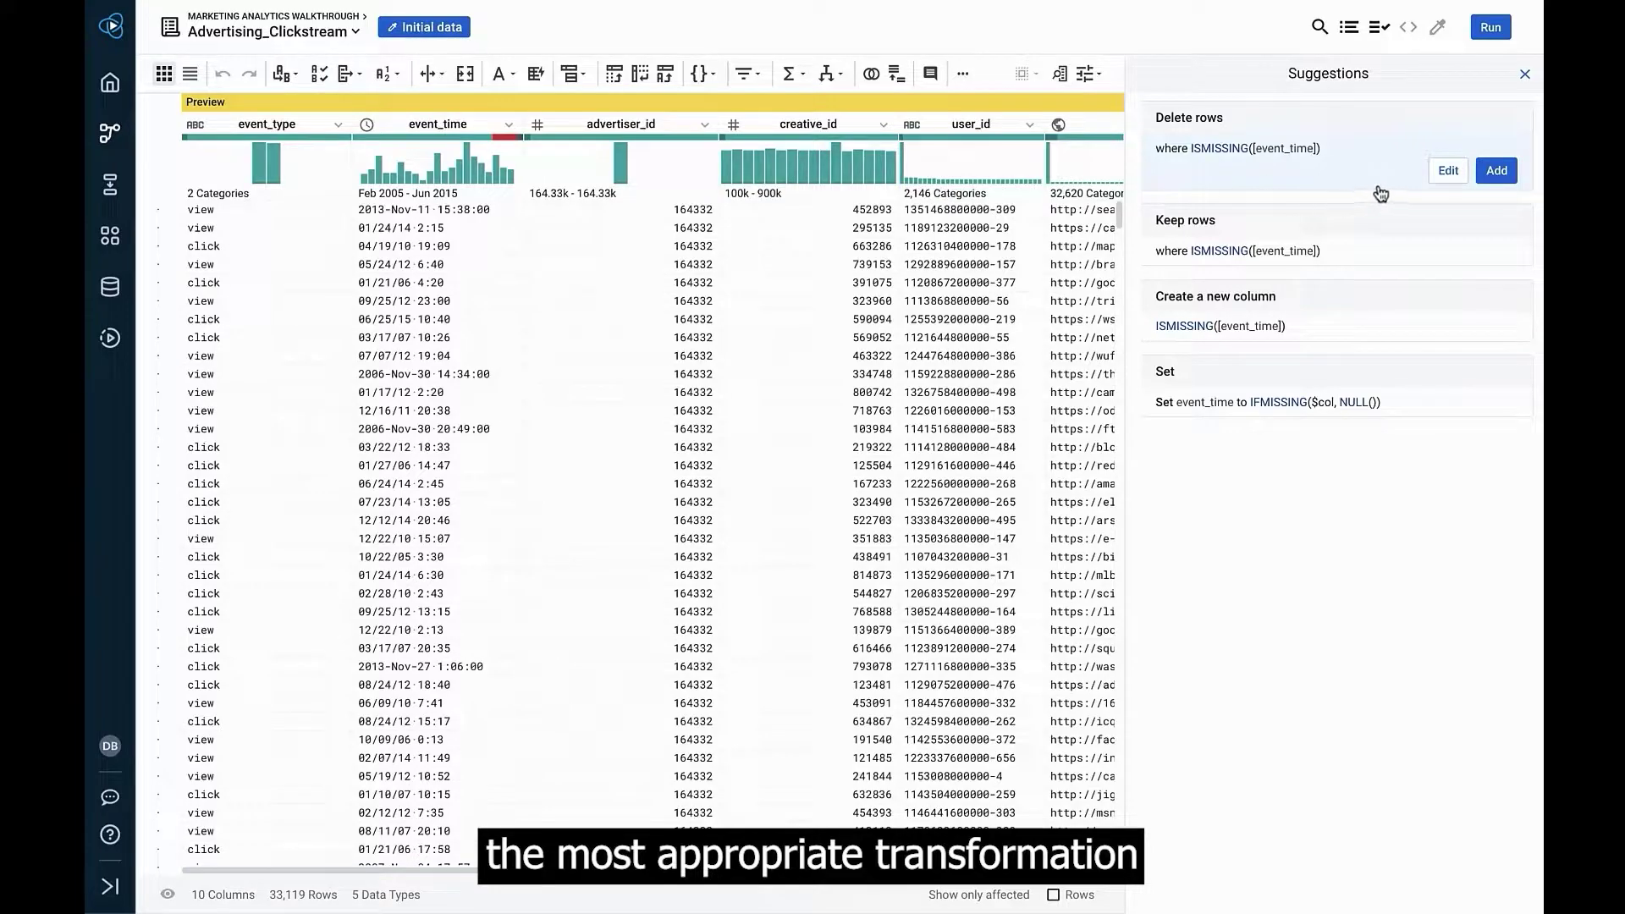
# - Delete rows with missing event_time and rows reading 'Error: Timed out', leaving 30,791 rows
pyautogui.click(1496, 172)
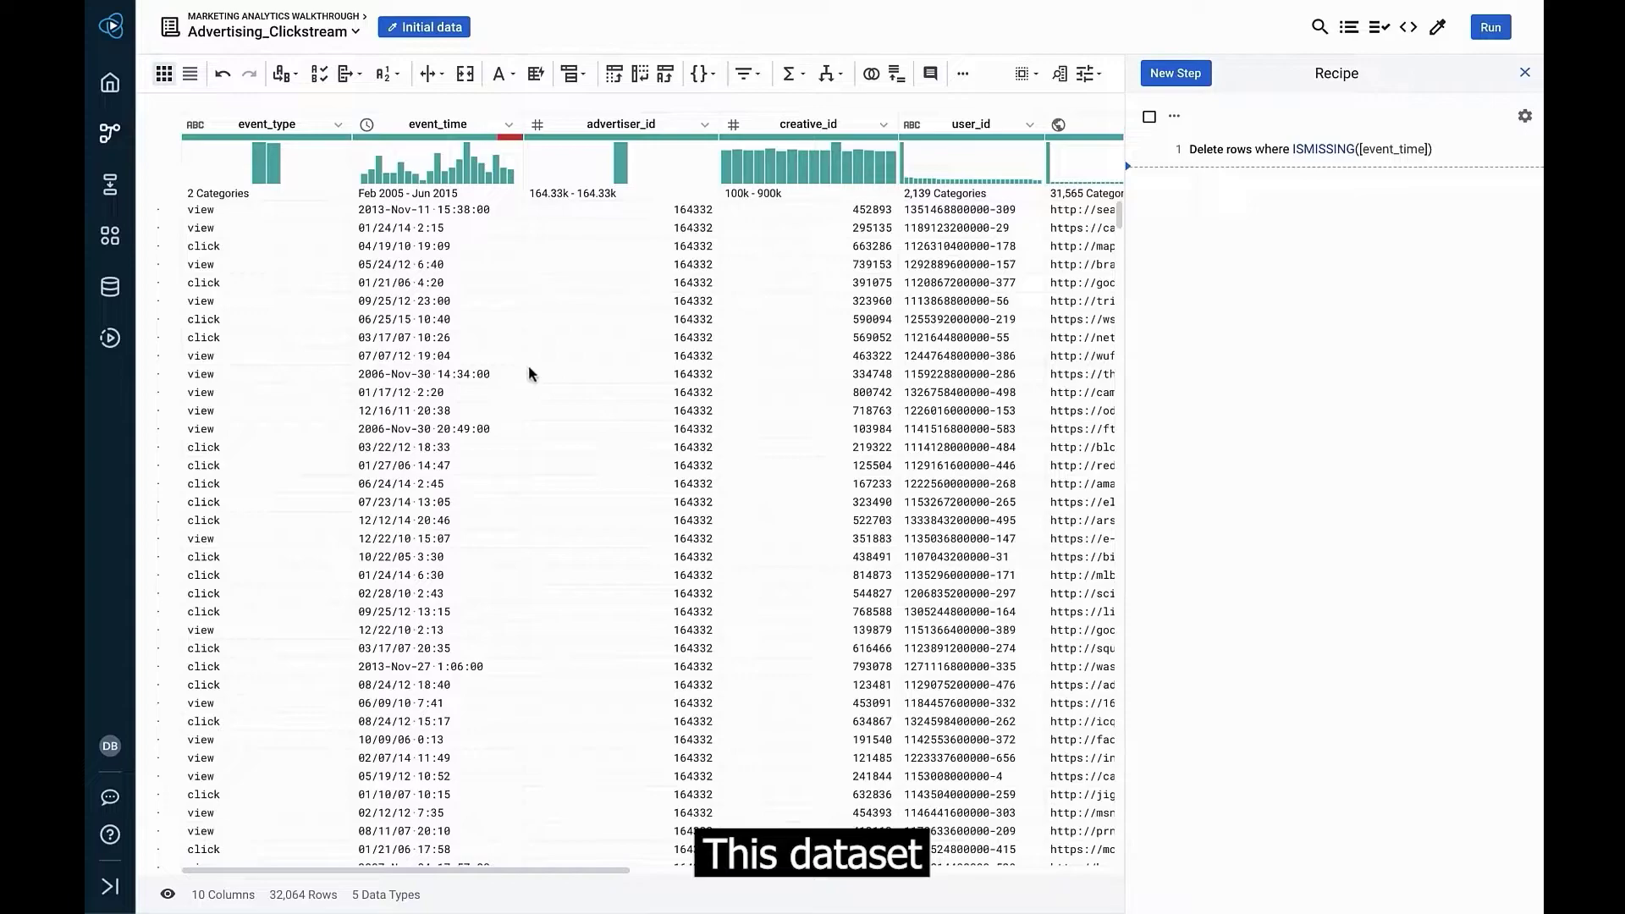
pyautogui.click(508, 129)
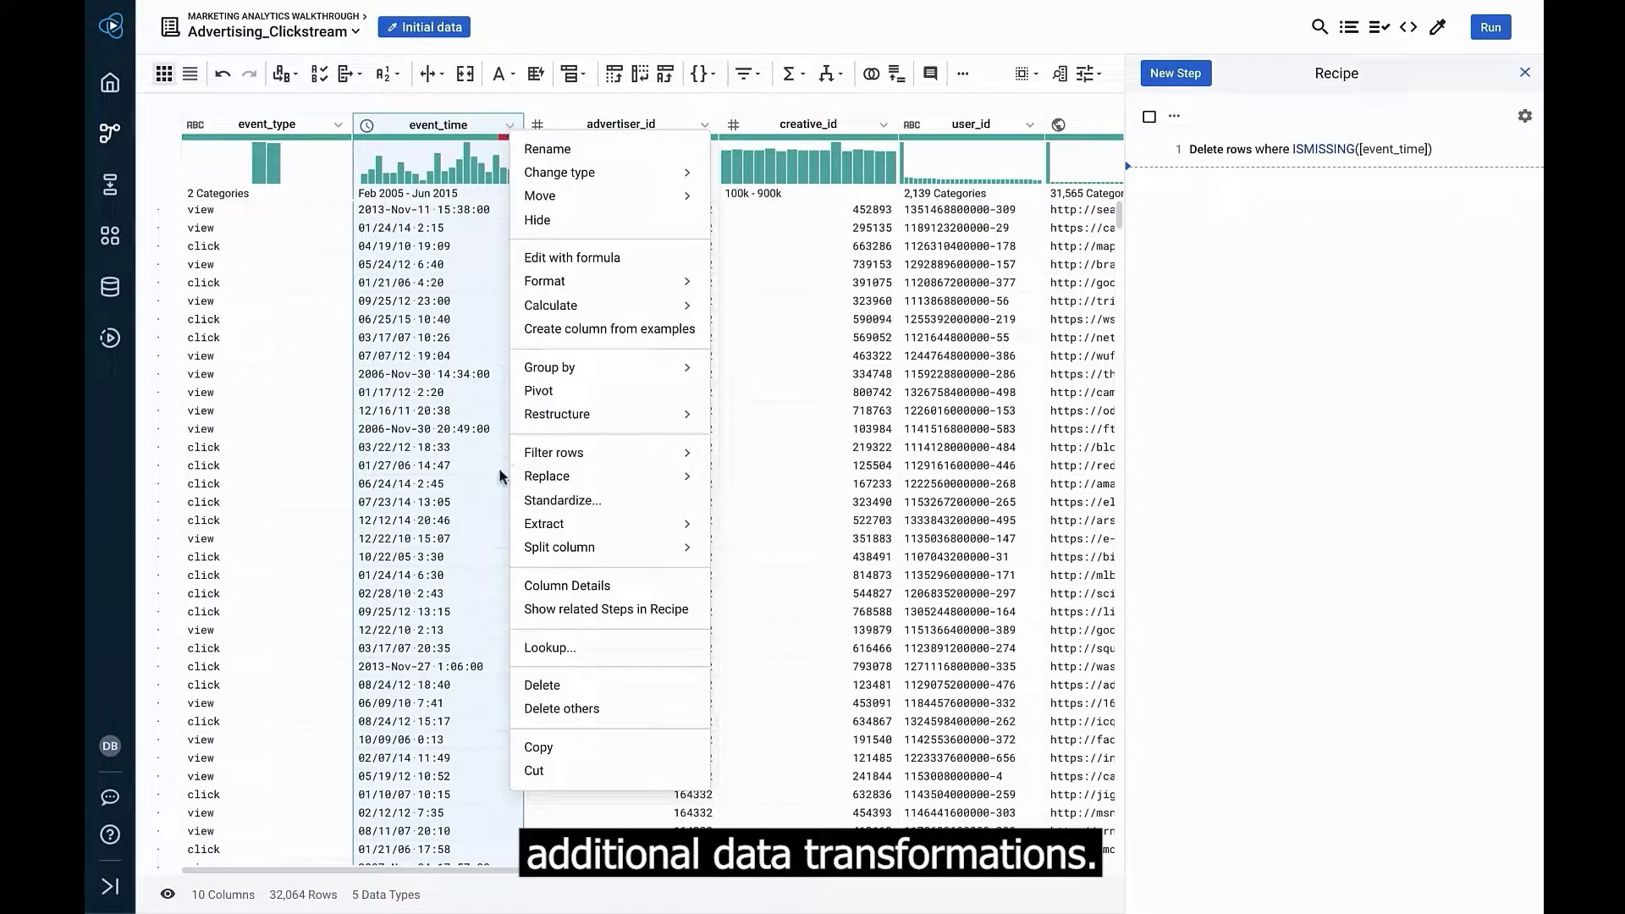
pyautogui.click(553, 586)
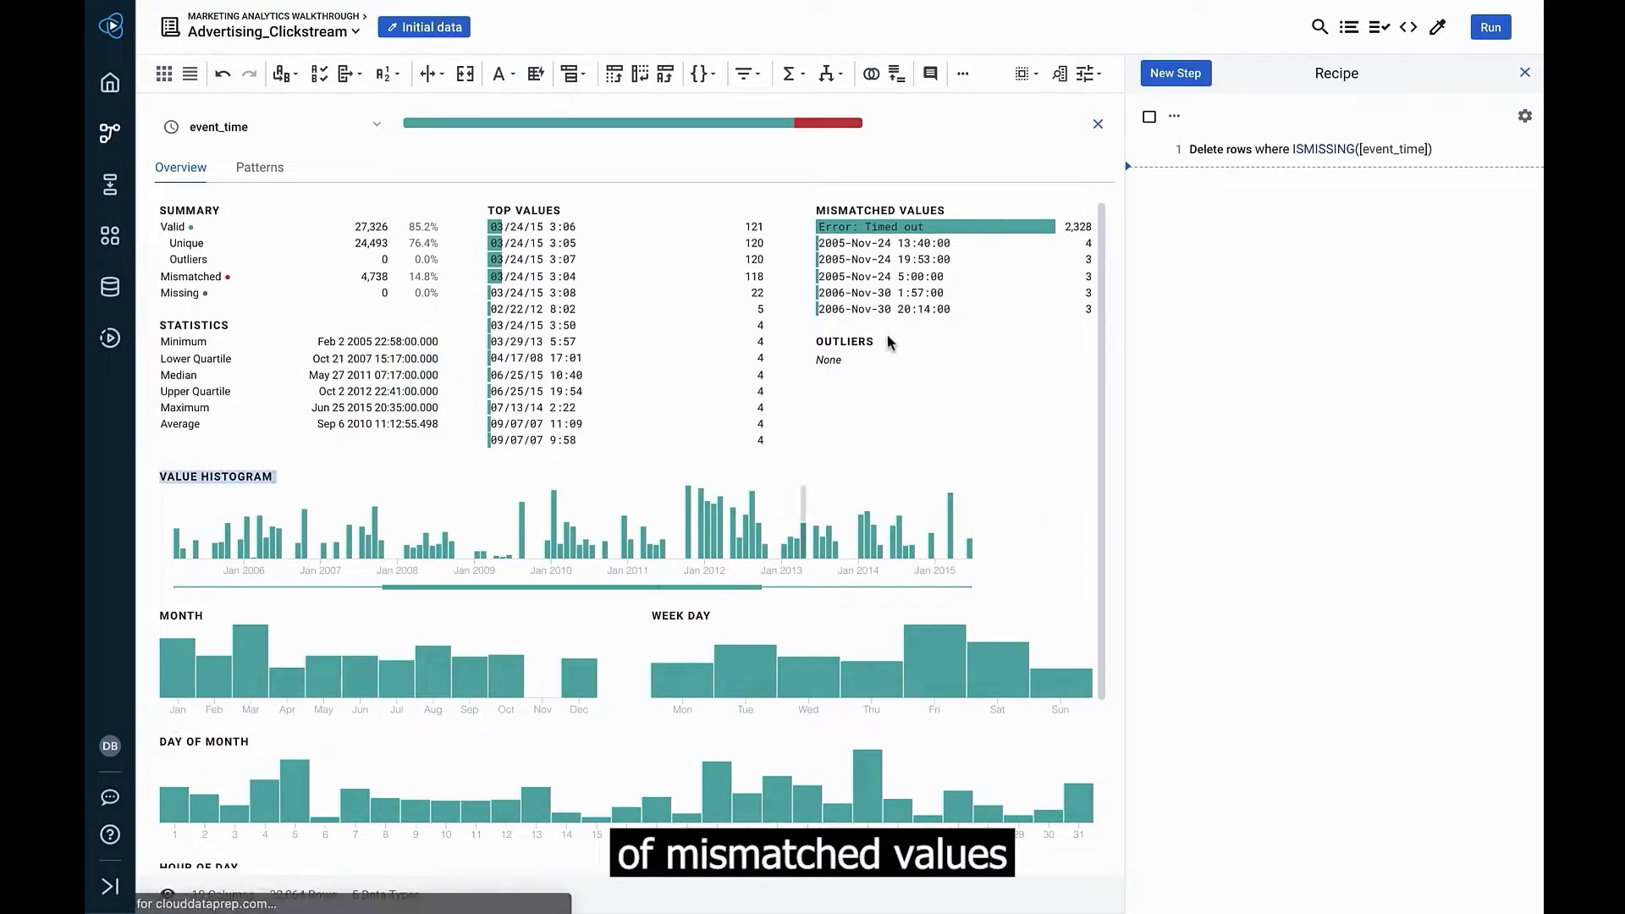
pyautogui.click(908, 228)
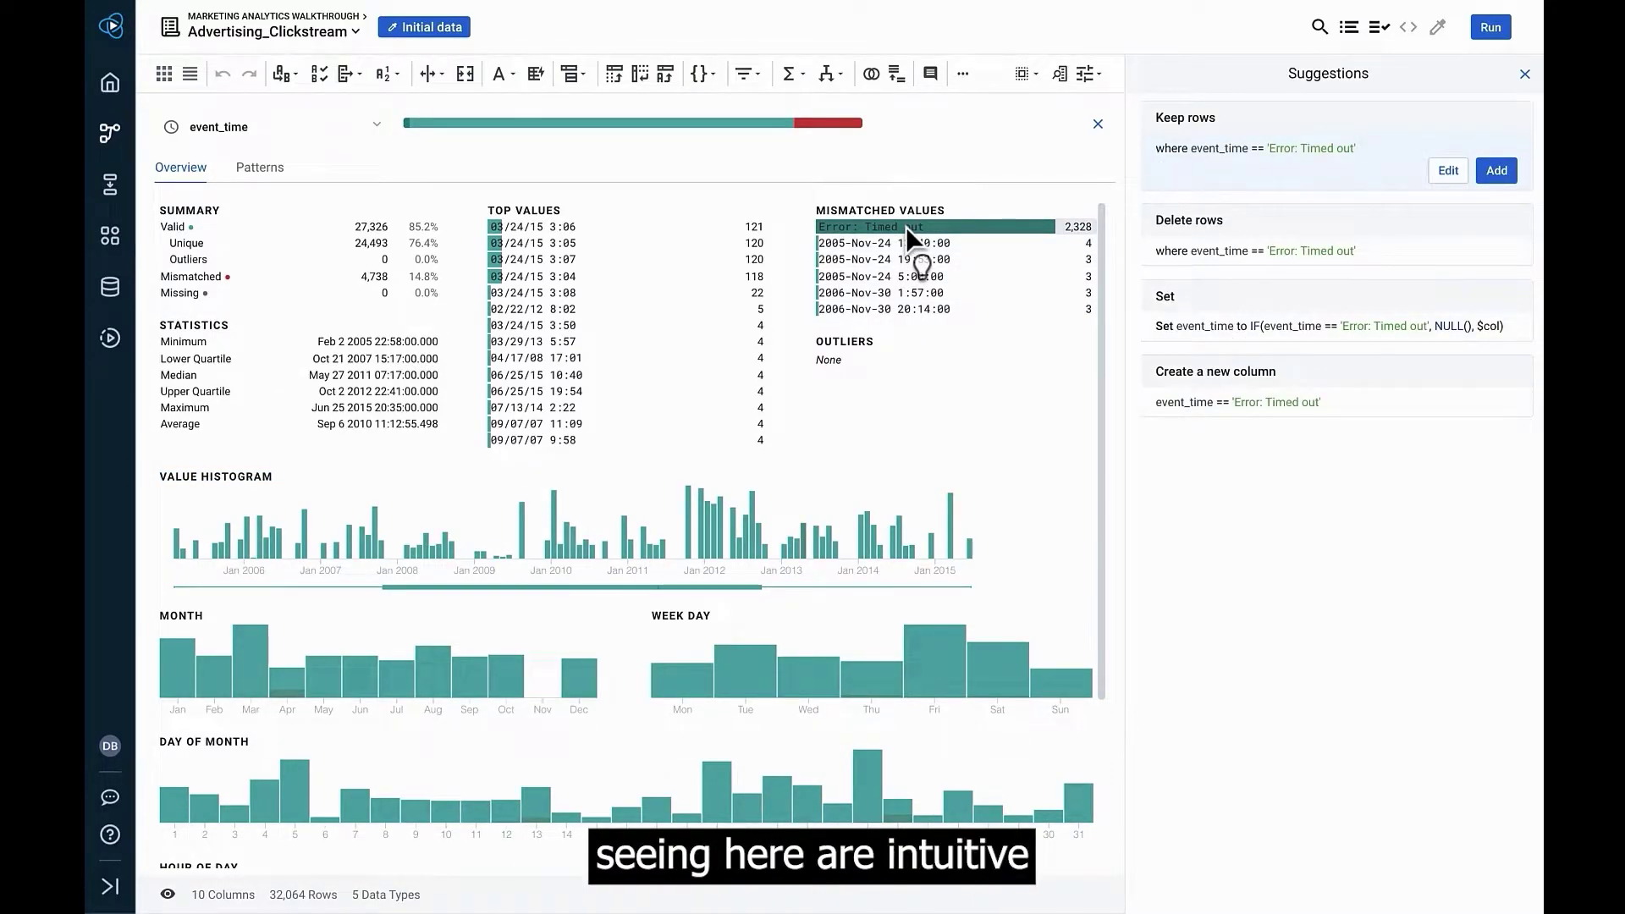
pyautogui.click(1182, 247)
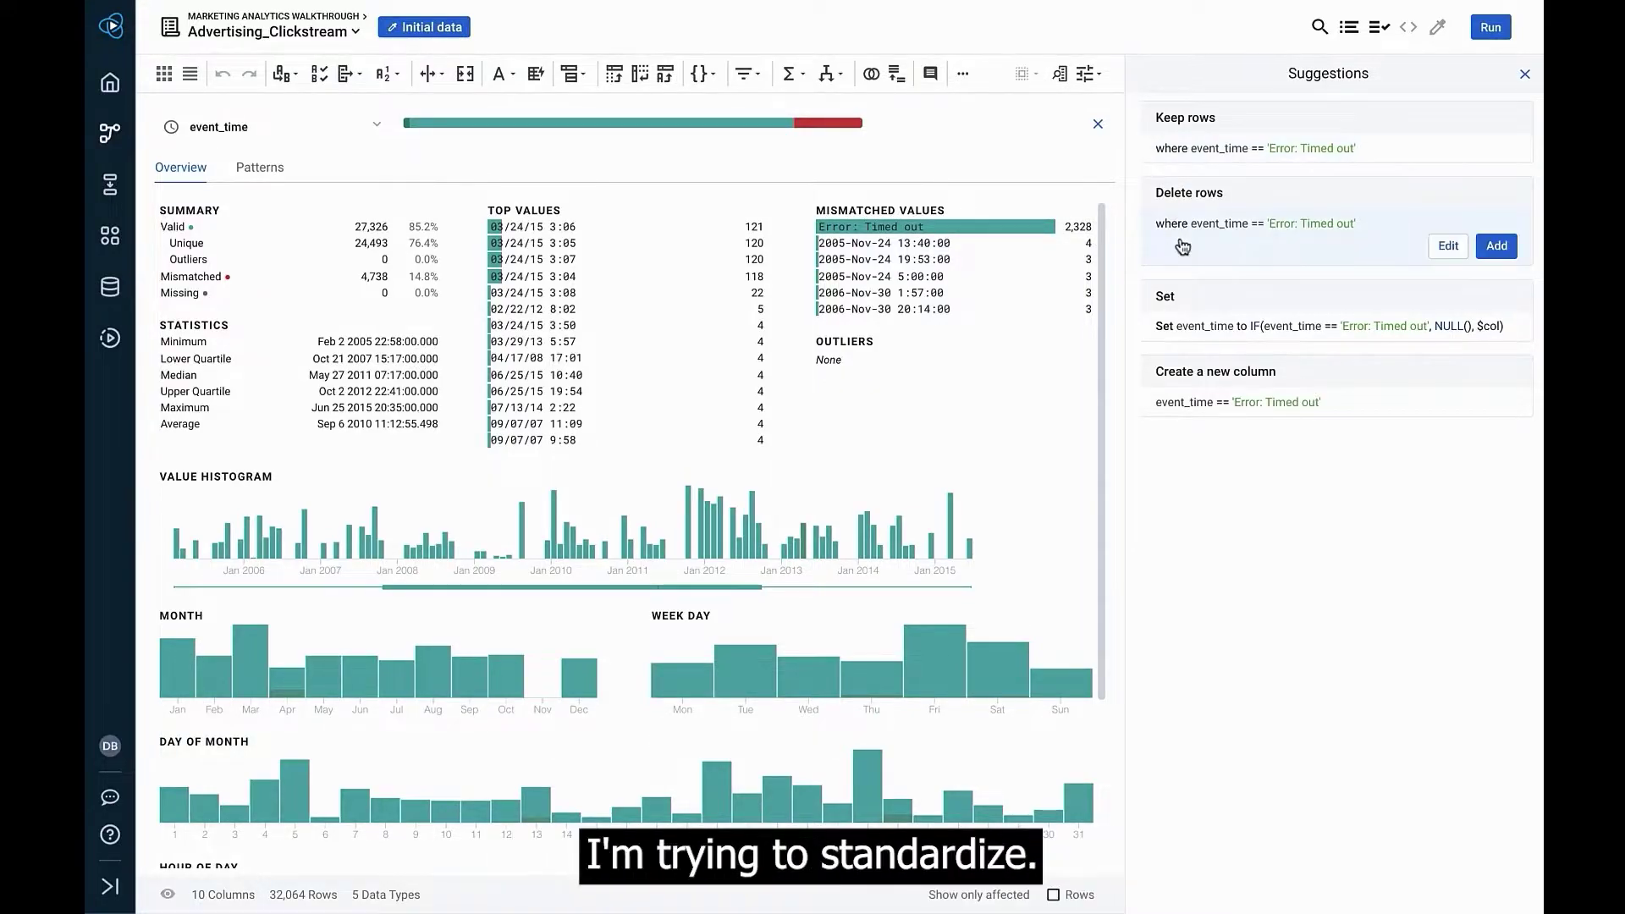
pyautogui.click(1496, 246)
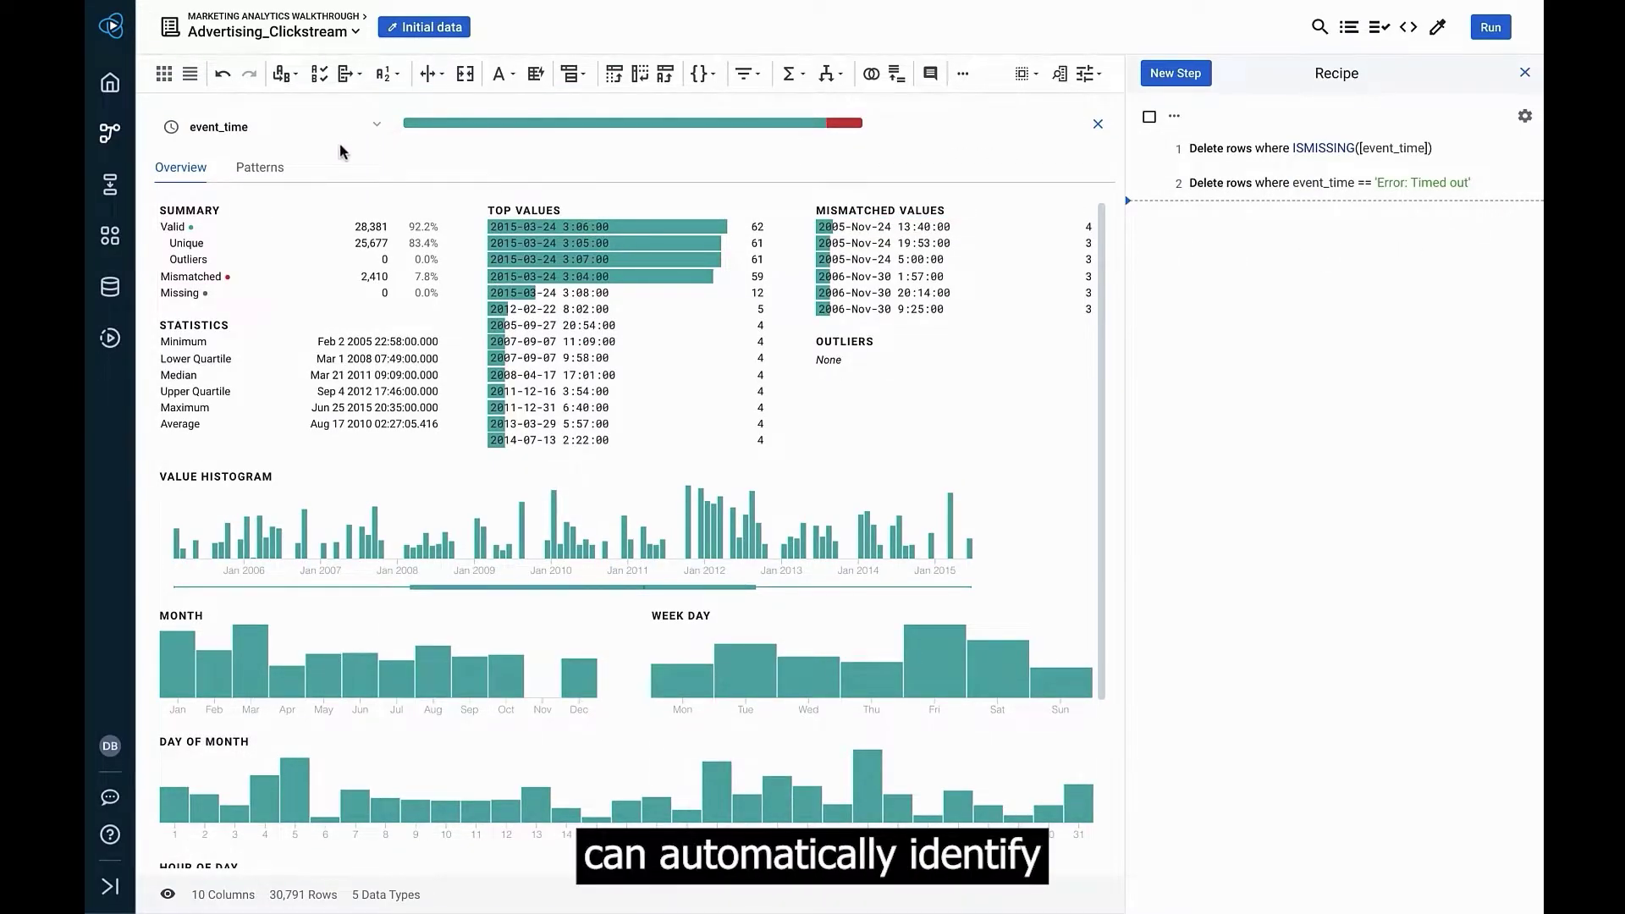
# - Convert event_time's 38 date patterns into a single yyyy-mm-dd HH:MM:SS format
pyautogui.click(259, 169)
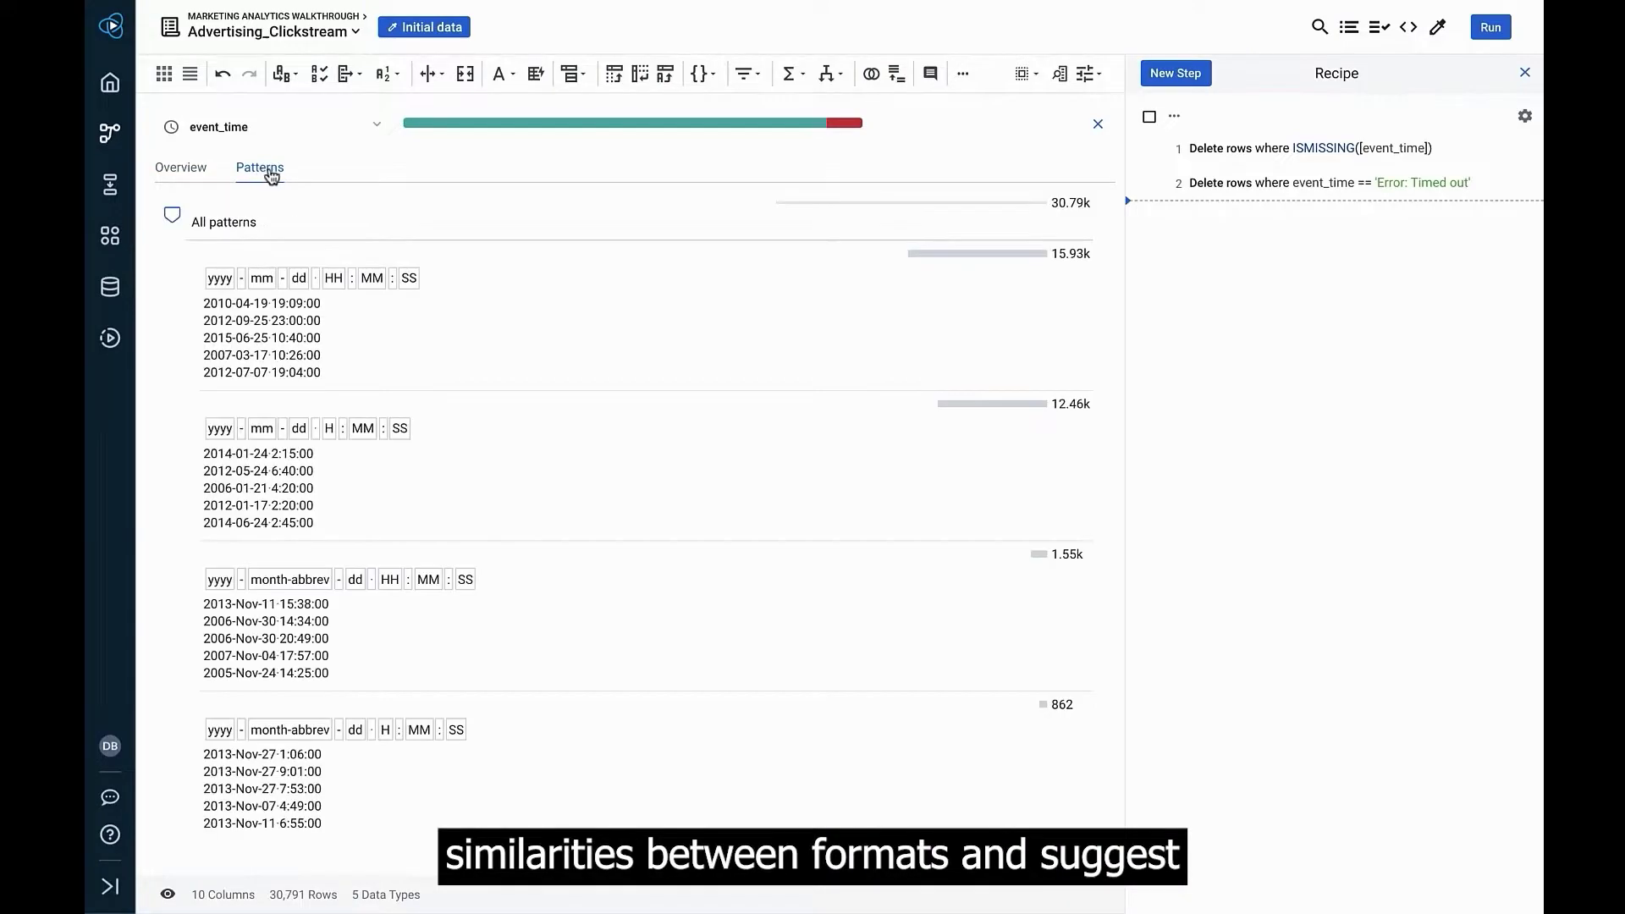
pyautogui.click(657, 286)
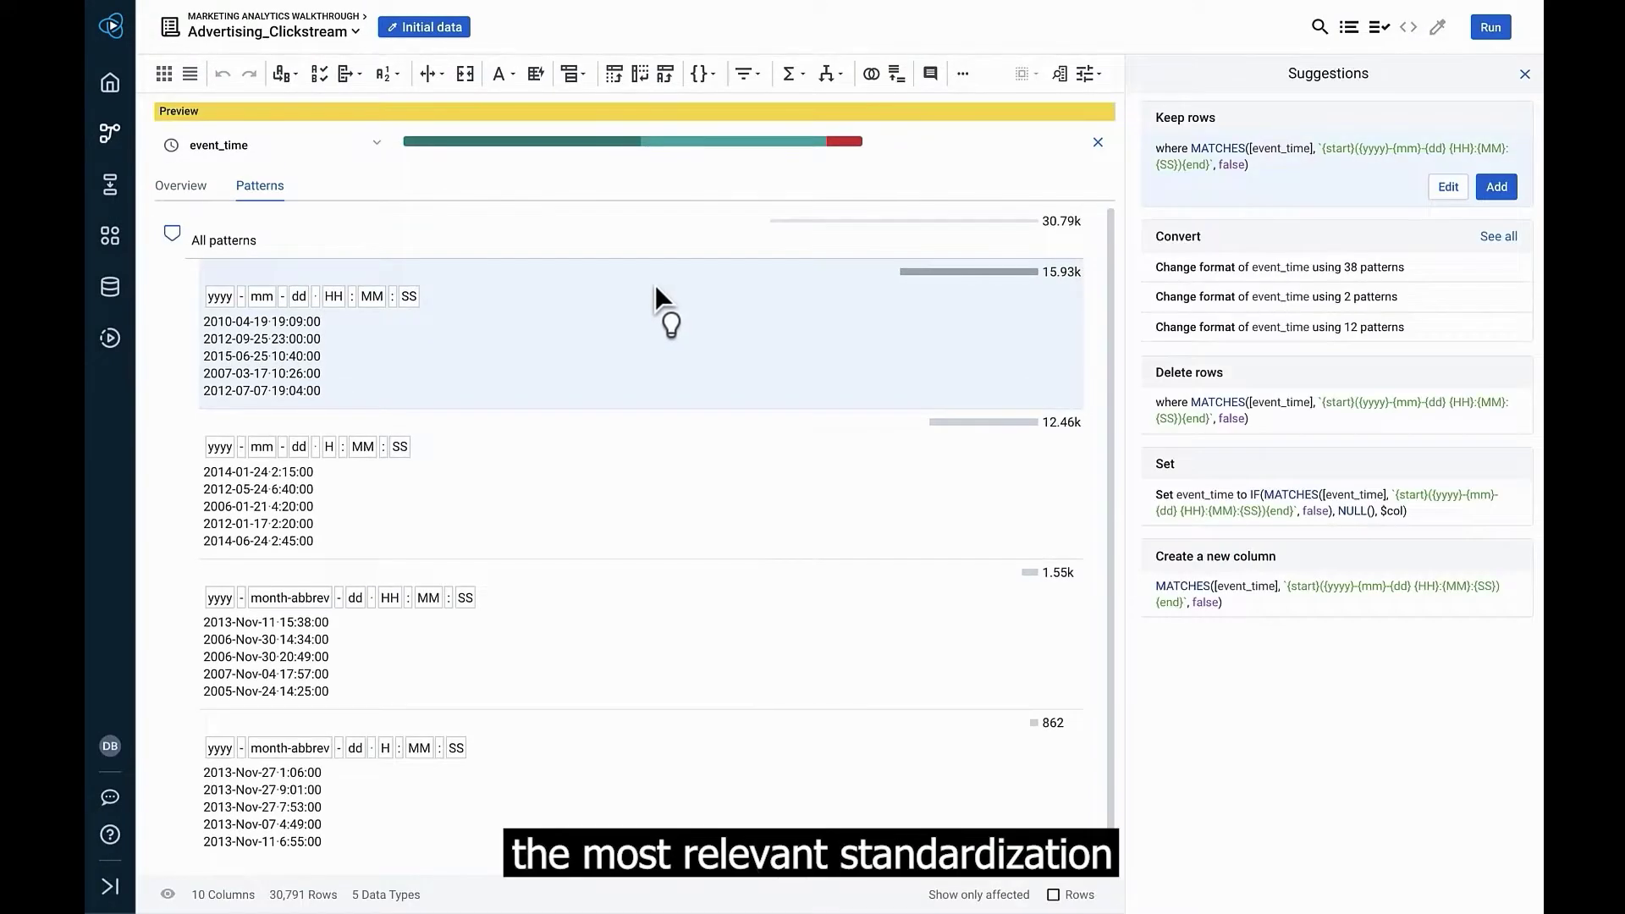
pyautogui.click(1185, 271)
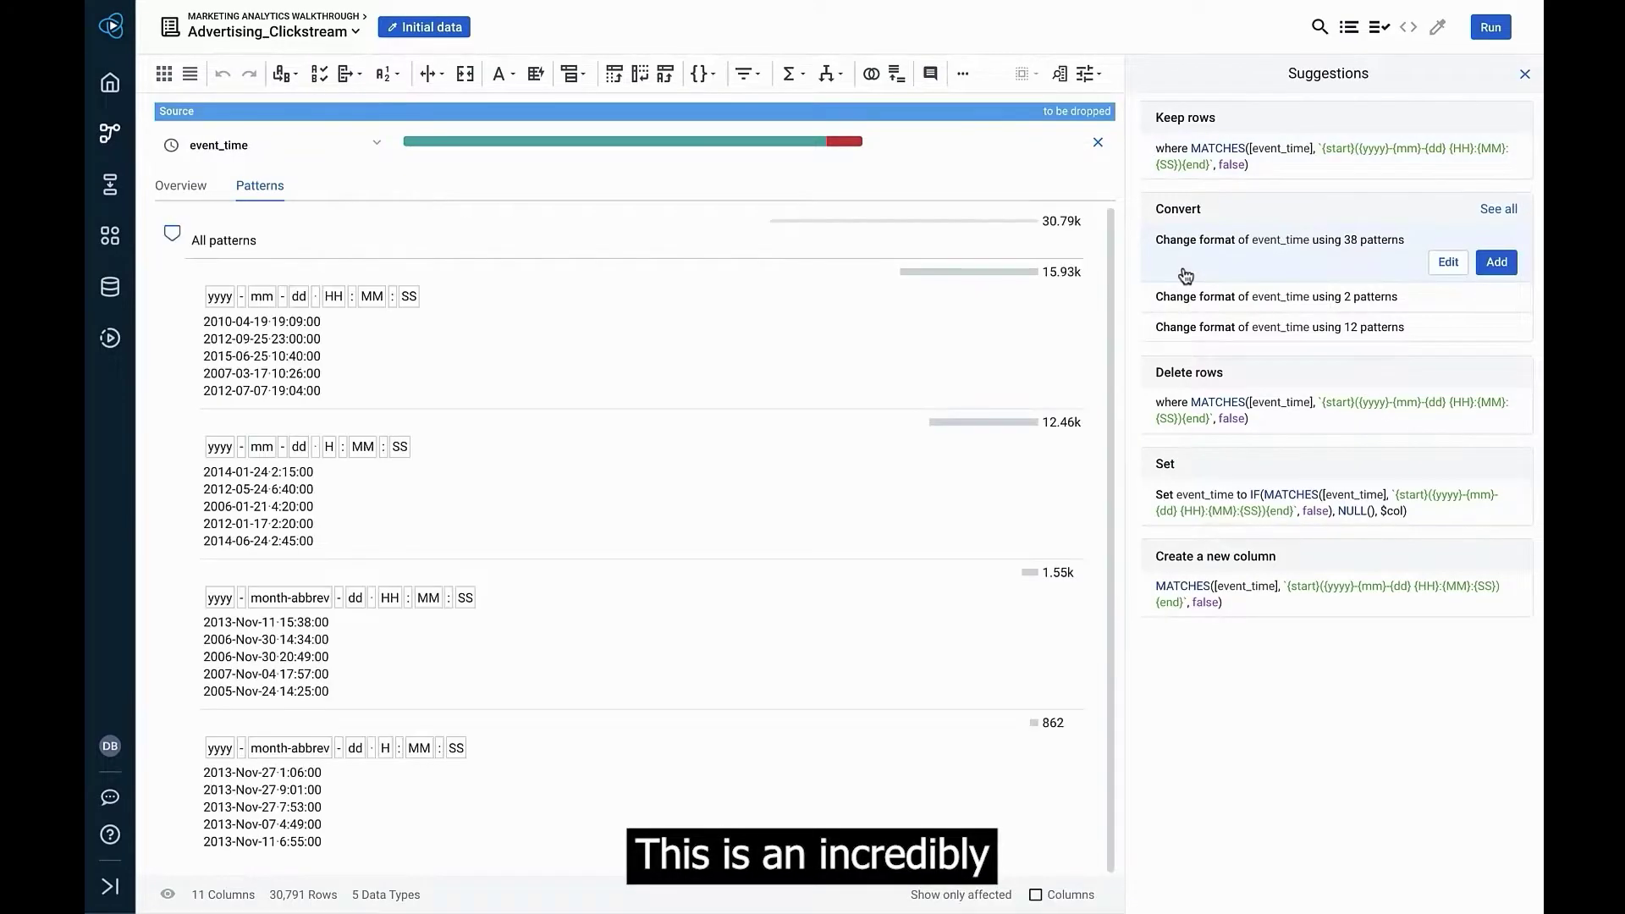
pyautogui.click(1493, 262)
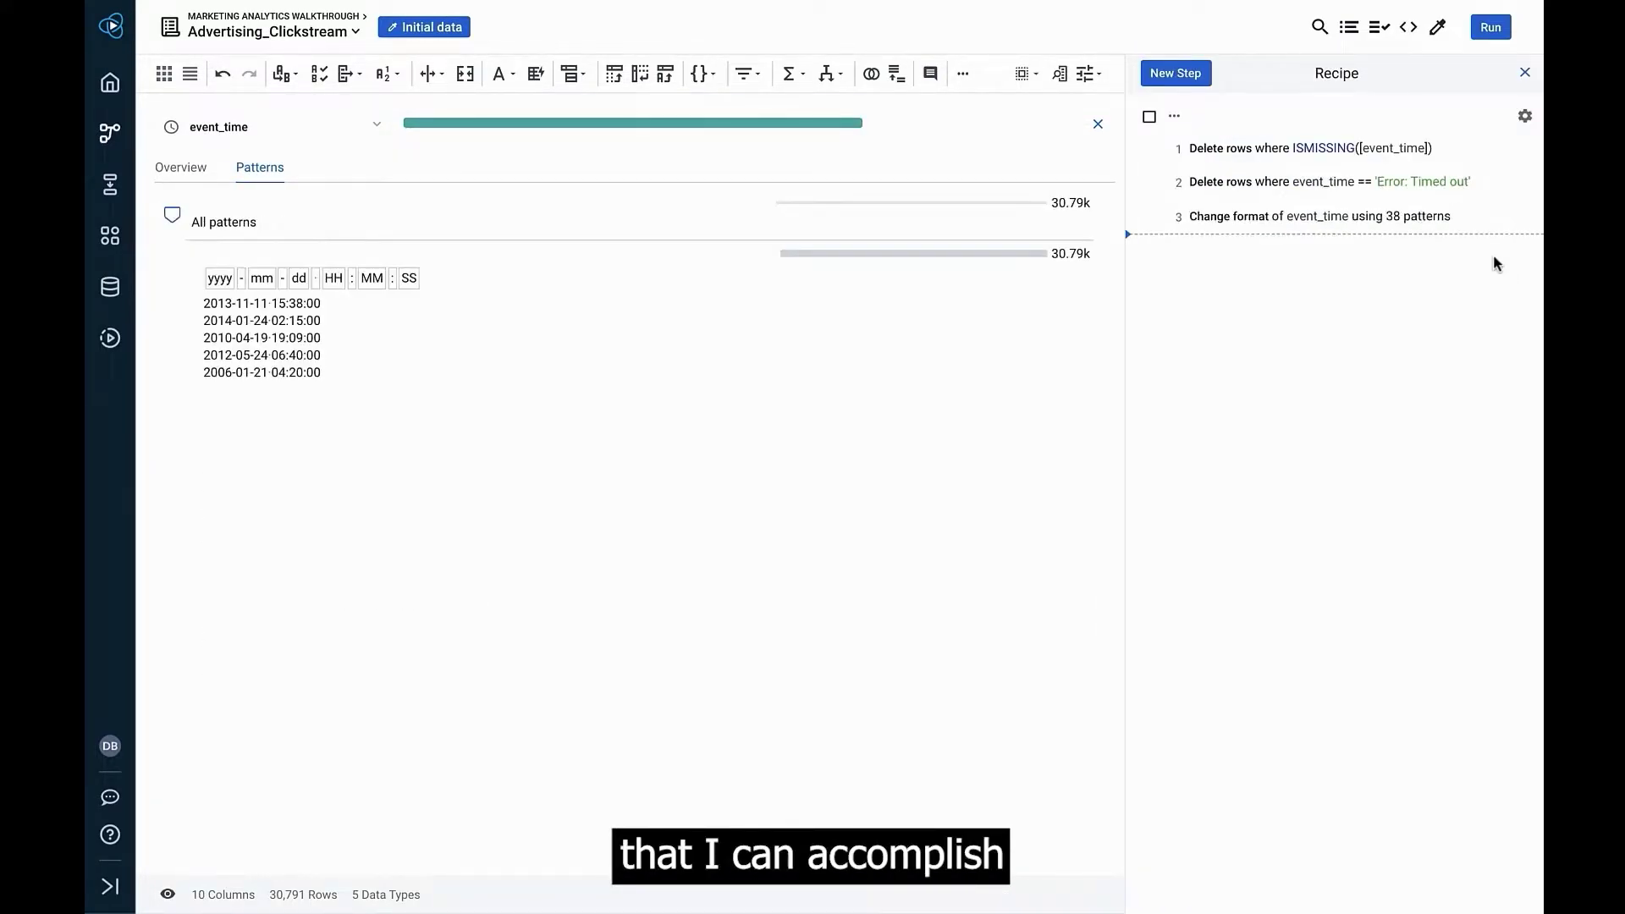
pyautogui.click(1098, 125)
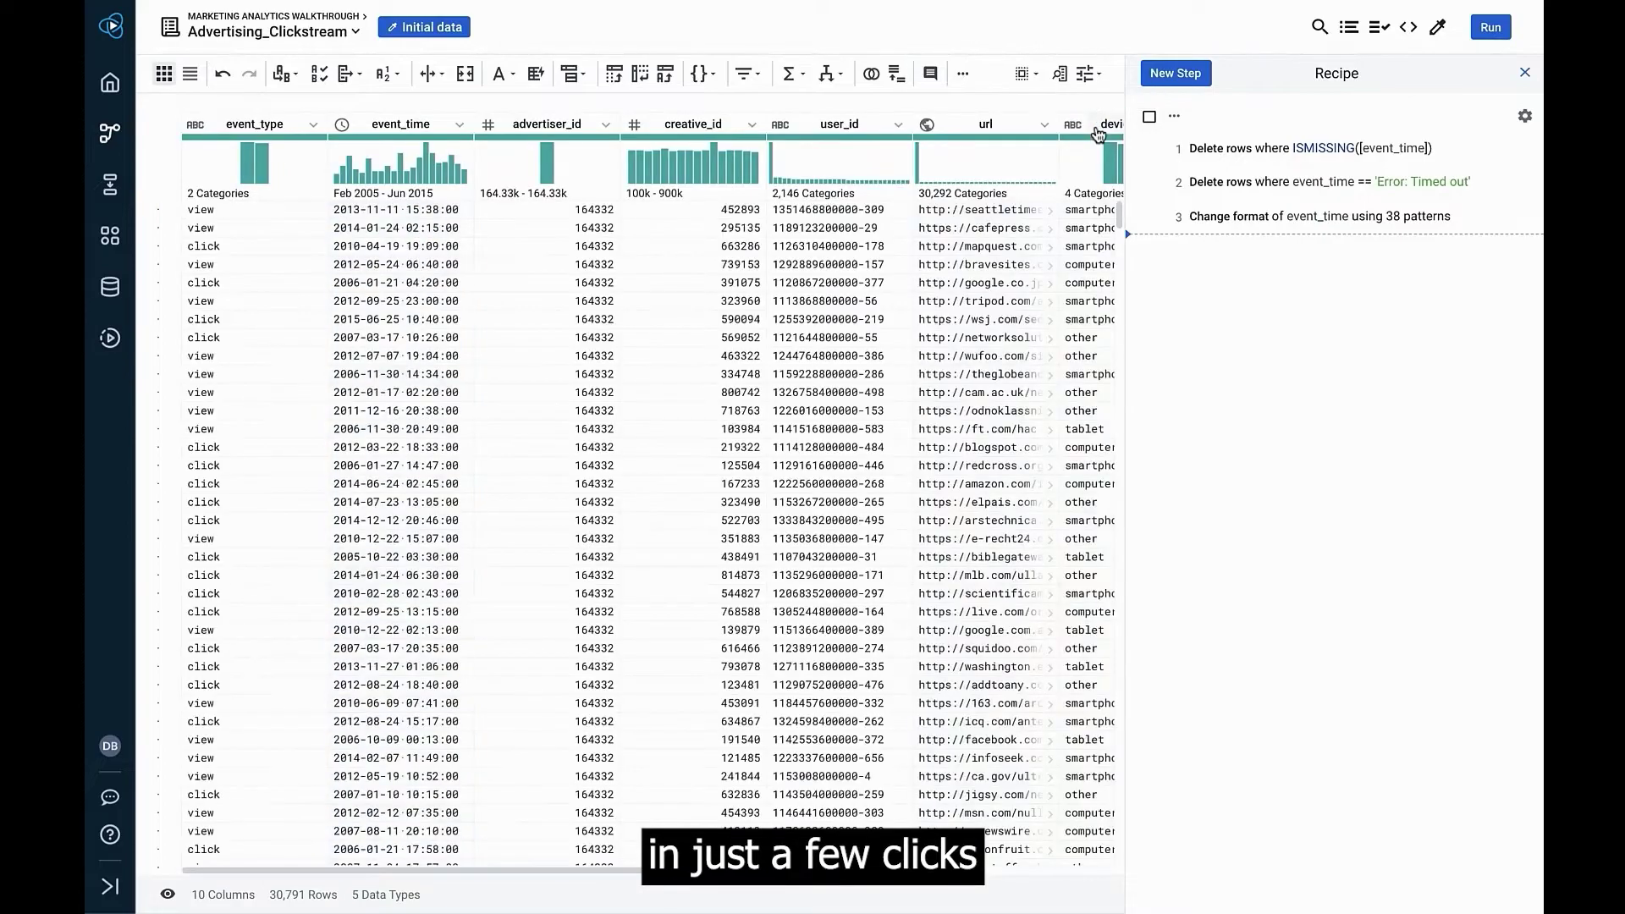
# - Highlight a url's pid number to preview a {digit}+-{digit}+ extraction into a new url1 column
pyautogui.moveTo(408, 134)
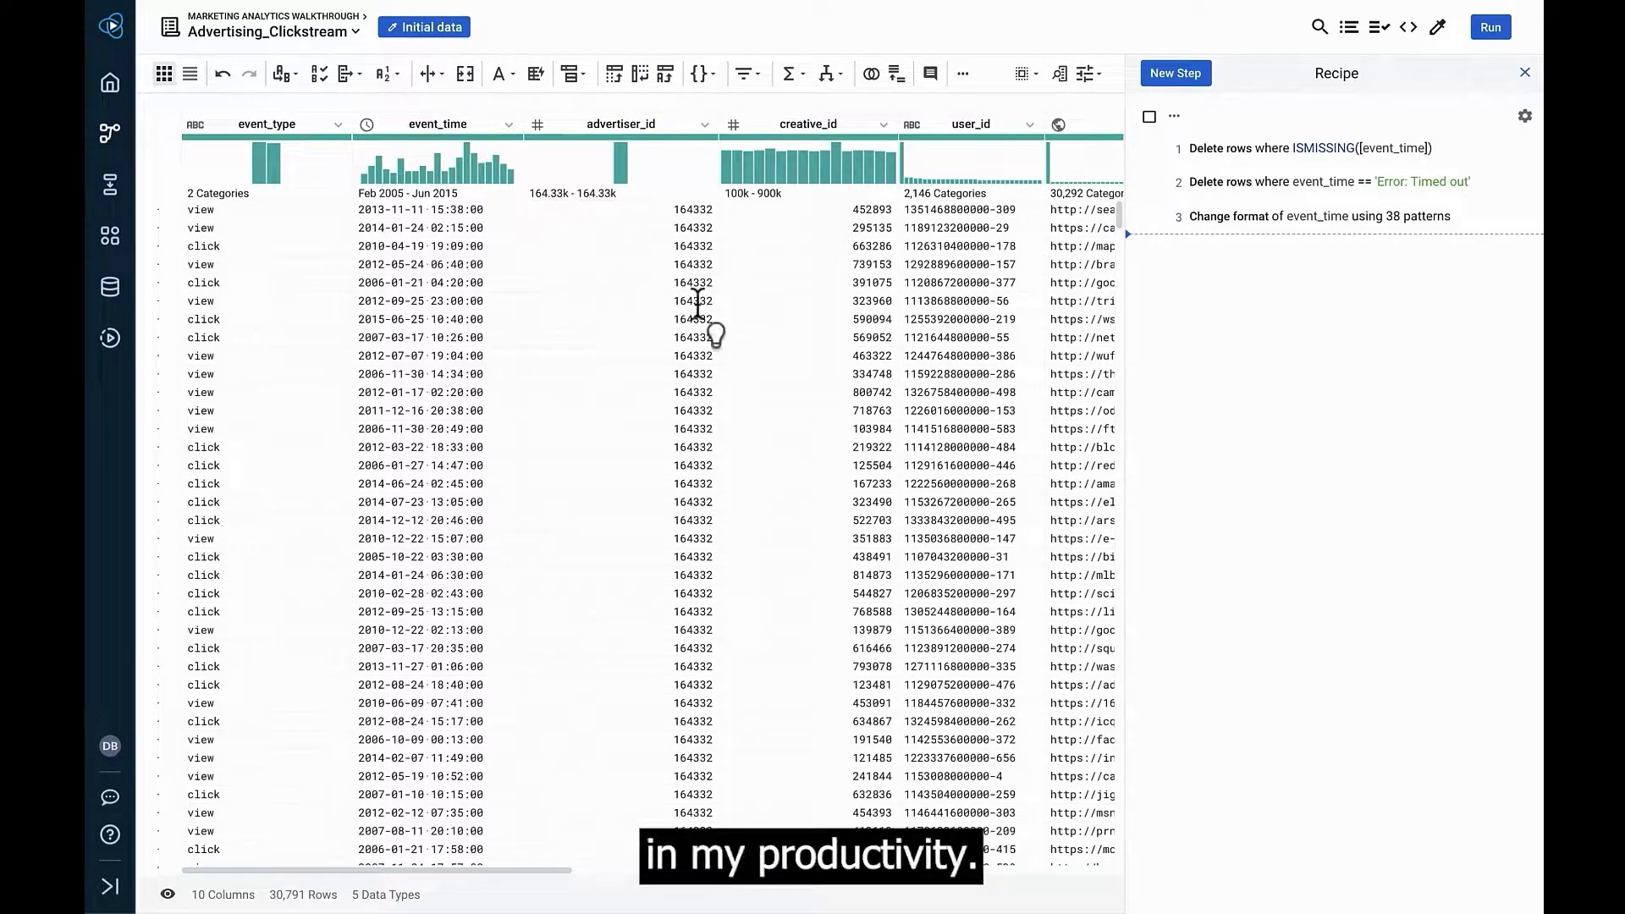
pyautogui.hscroll(10, 696, 303)
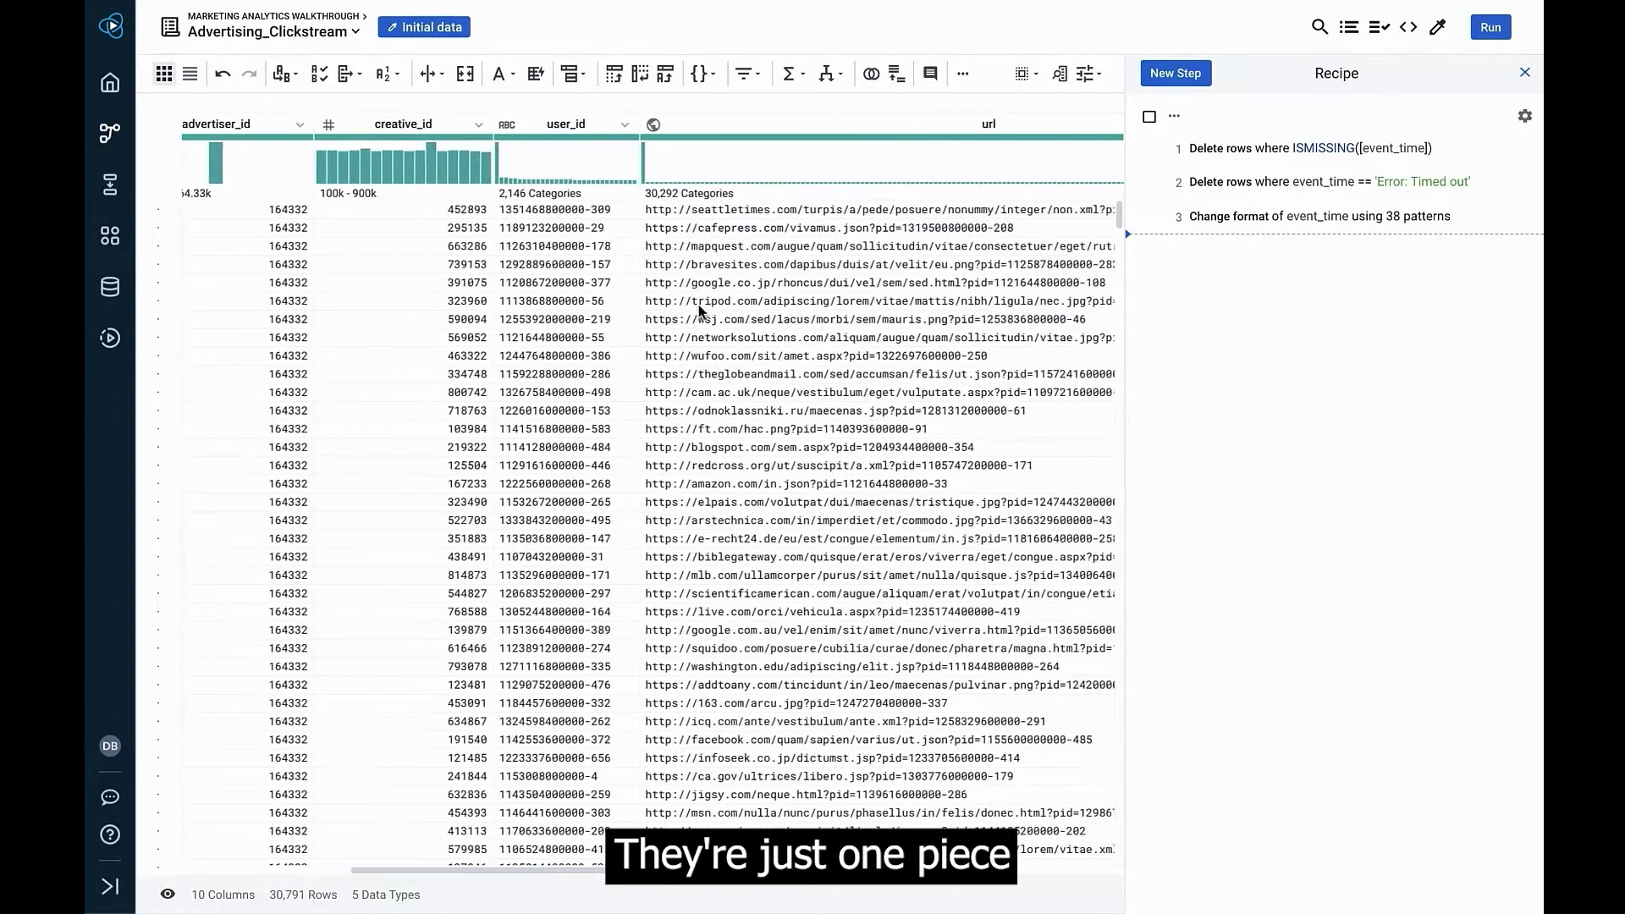
pyautogui.hscroll(10, 699, 311)
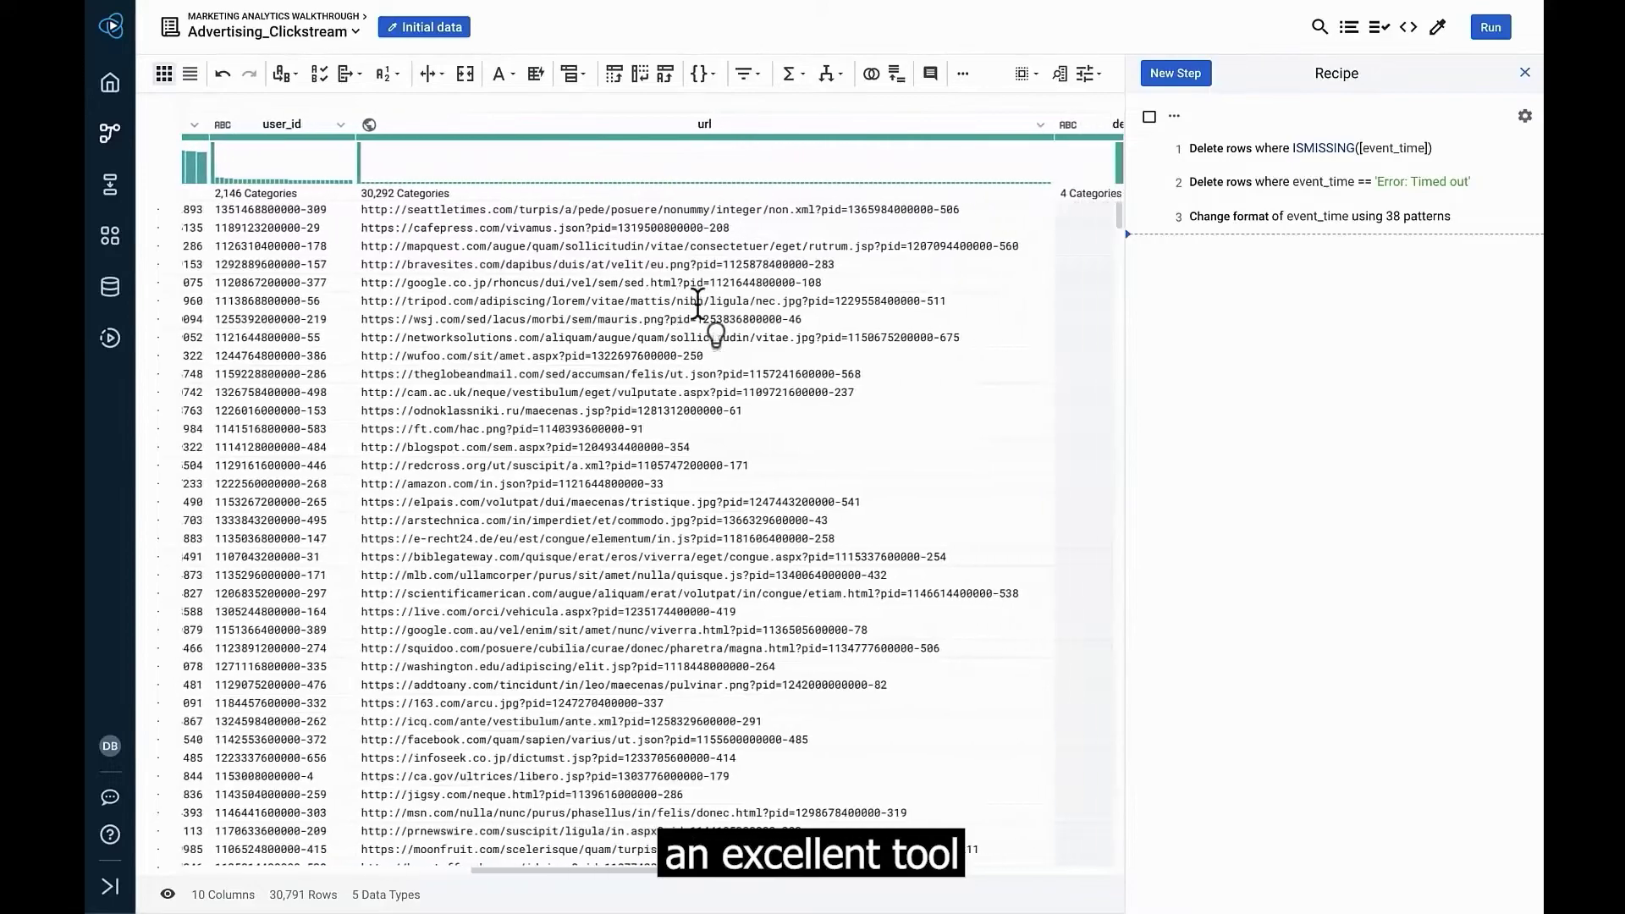
pyautogui.hscroll(2, 697, 303)
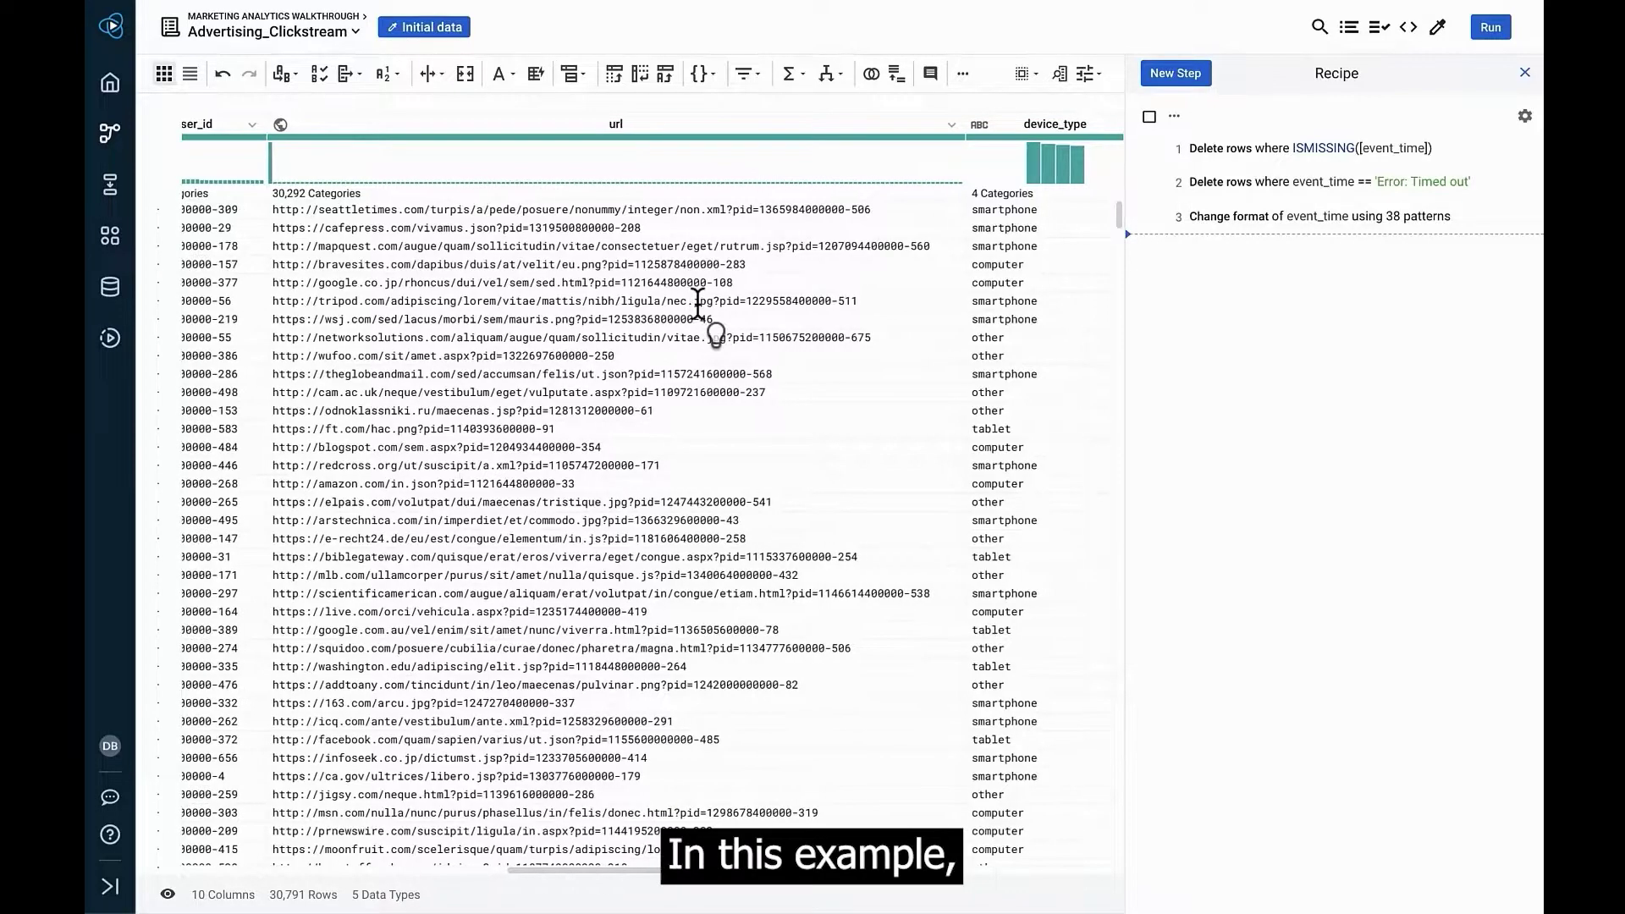
pyautogui.hscroll(1, 698, 305)
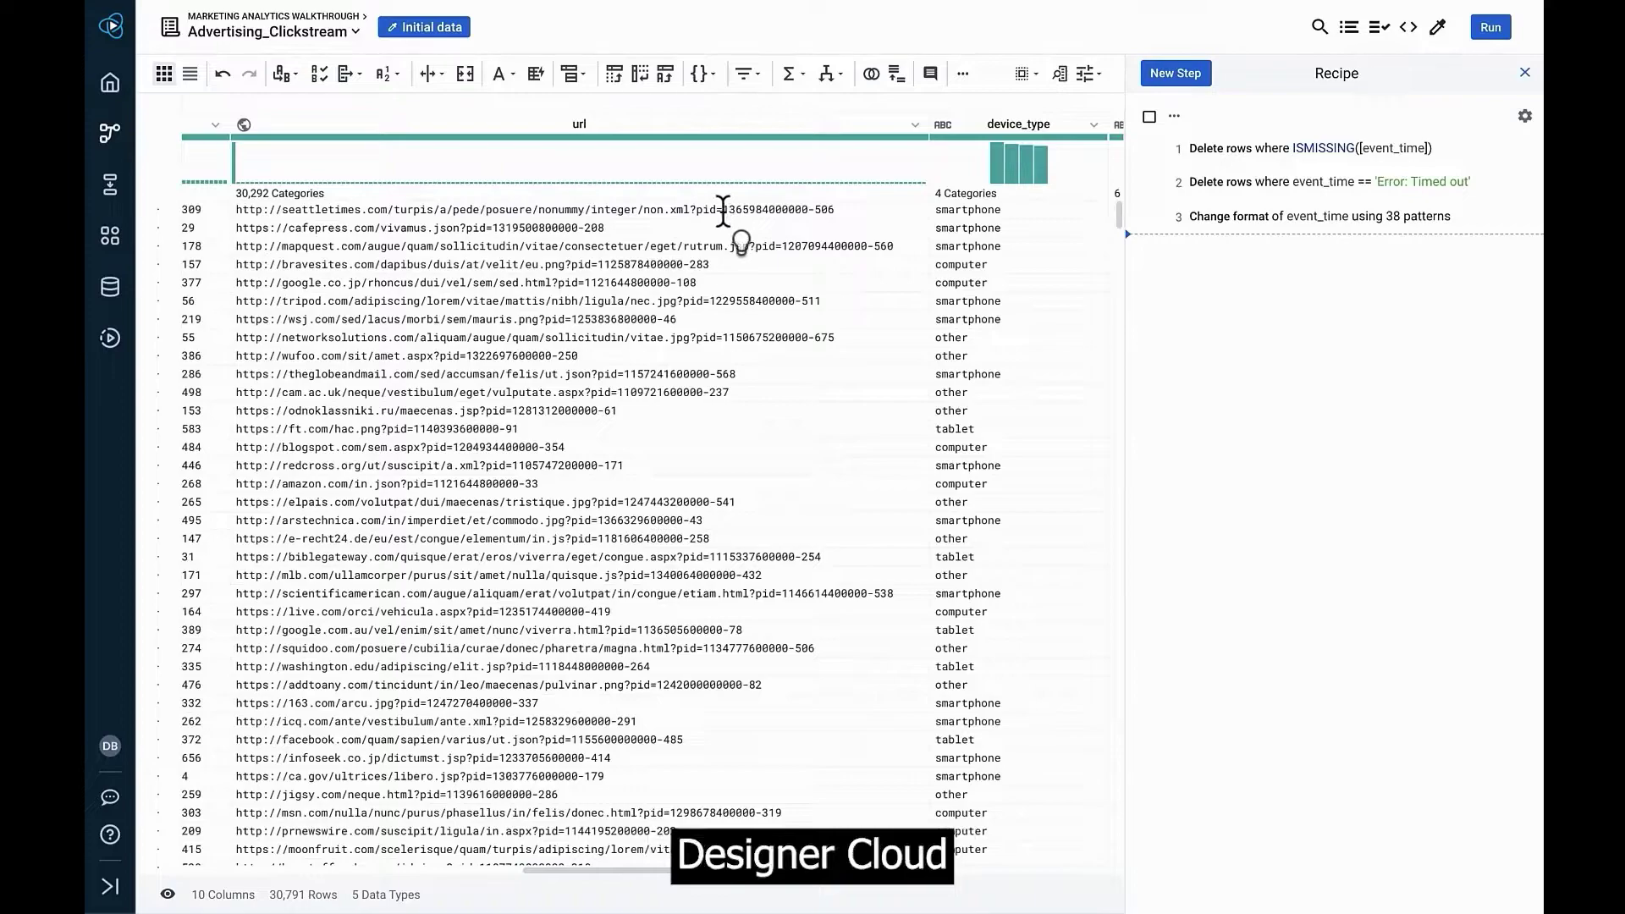
pyautogui.moveTo(722, 210); pyautogui.dragTo(834, 210)
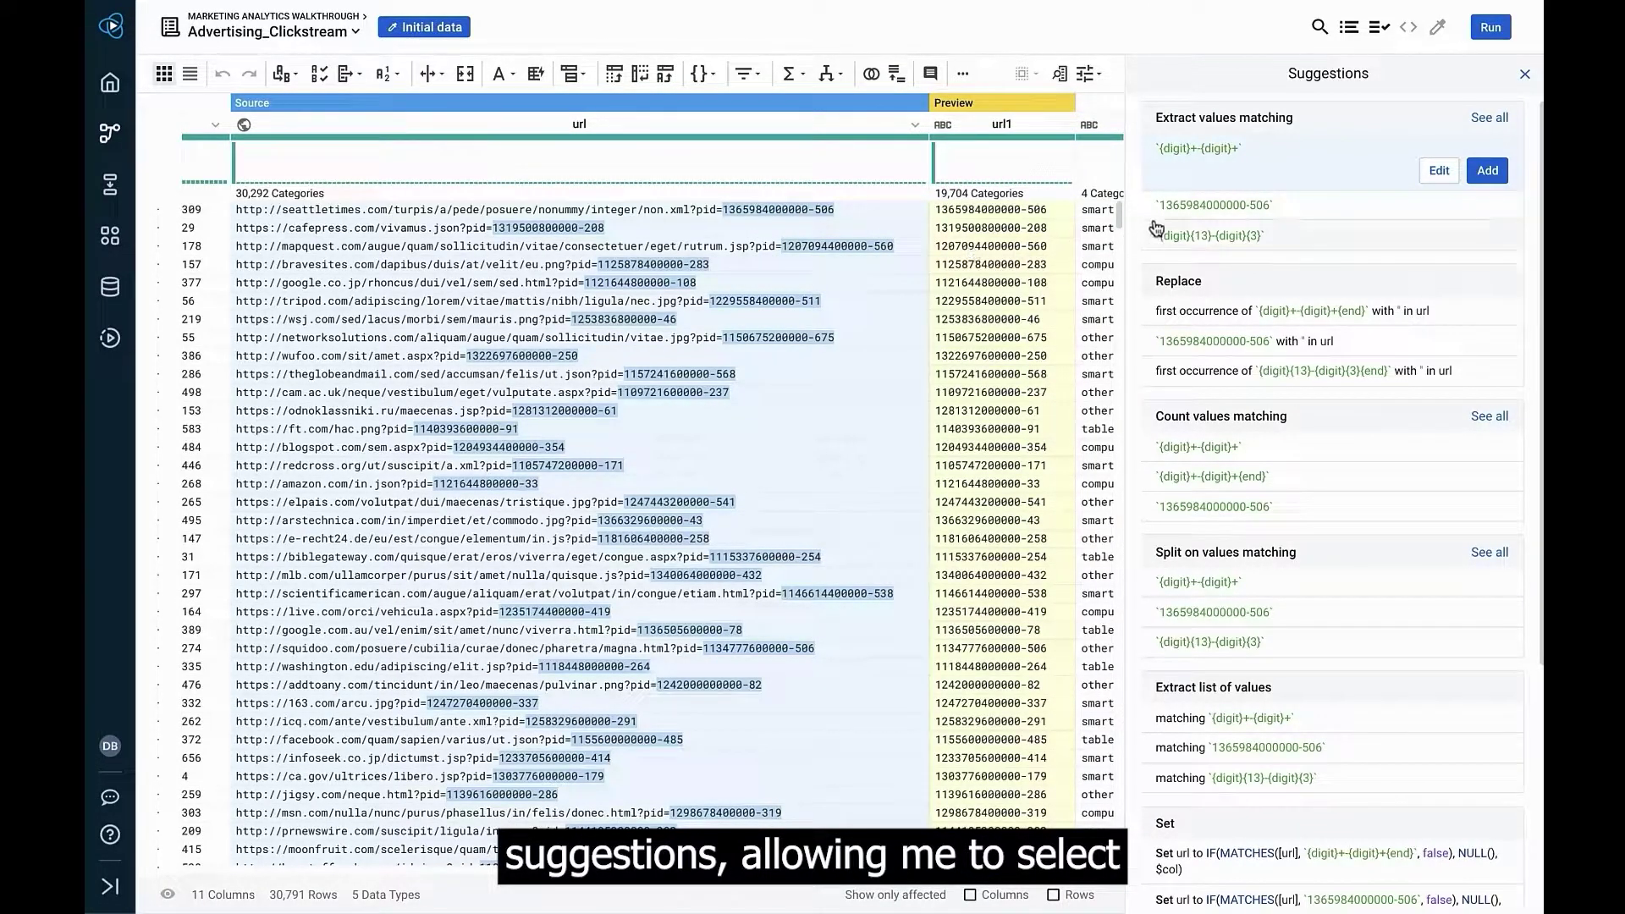
pyautogui.moveTo(1191, 239)
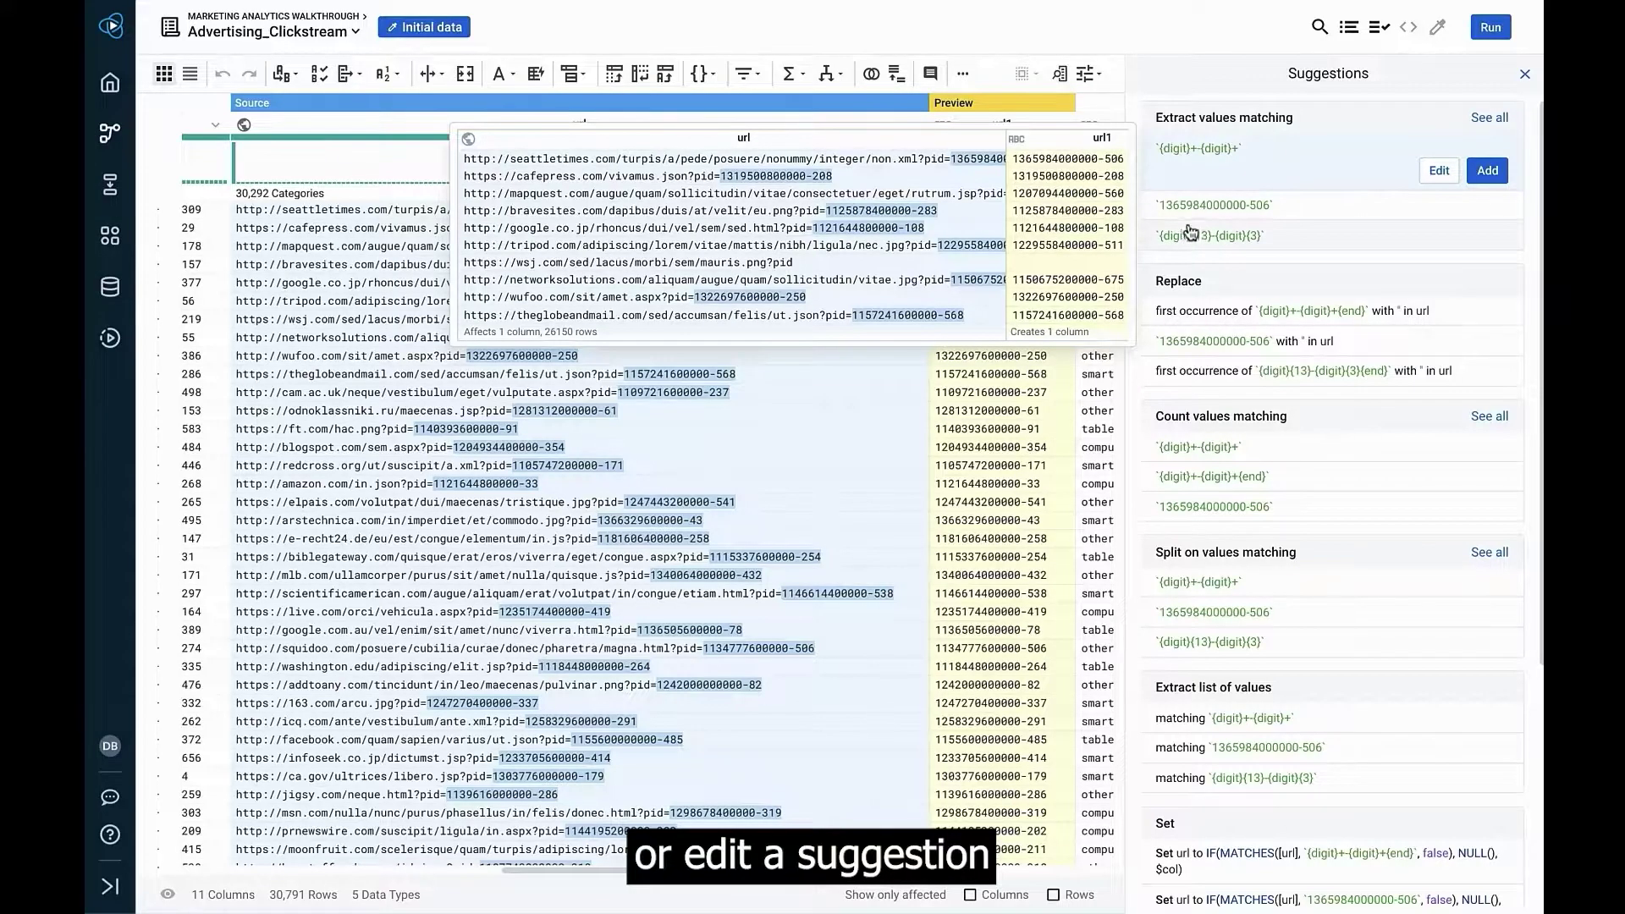
# - Add the product code extraction and rename the url1 column to Product_id
pyautogui.click(1488, 172)
pyautogui.click(1065, 125)
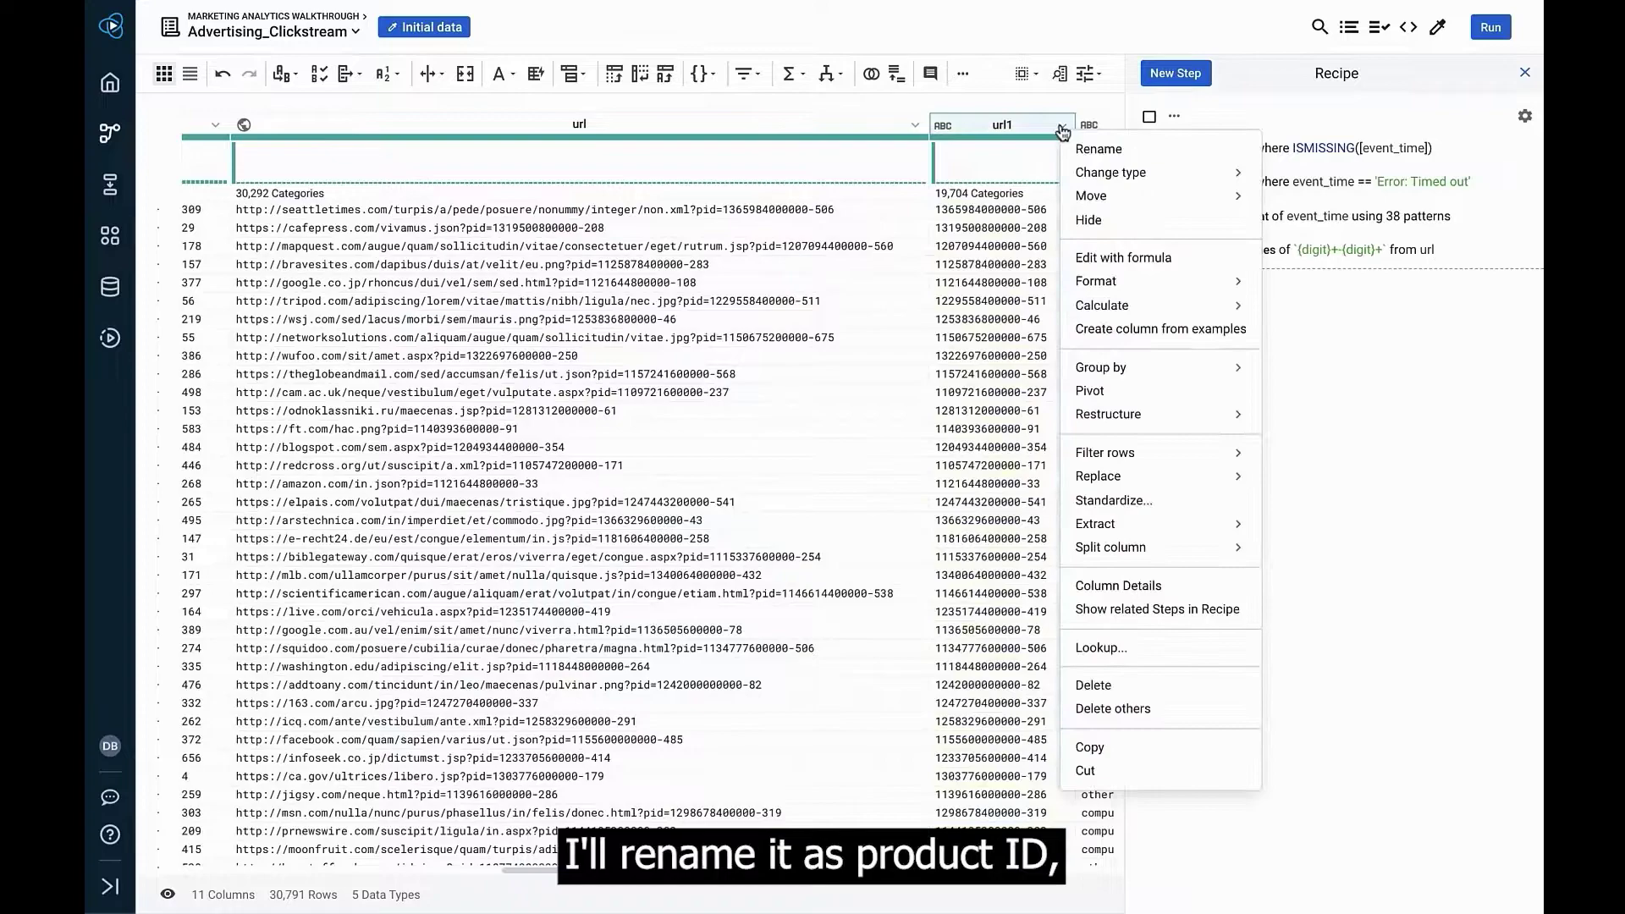
pyautogui.click(1081, 141)
pyautogui.click(1172, 322)
pyautogui.write('Product_id')
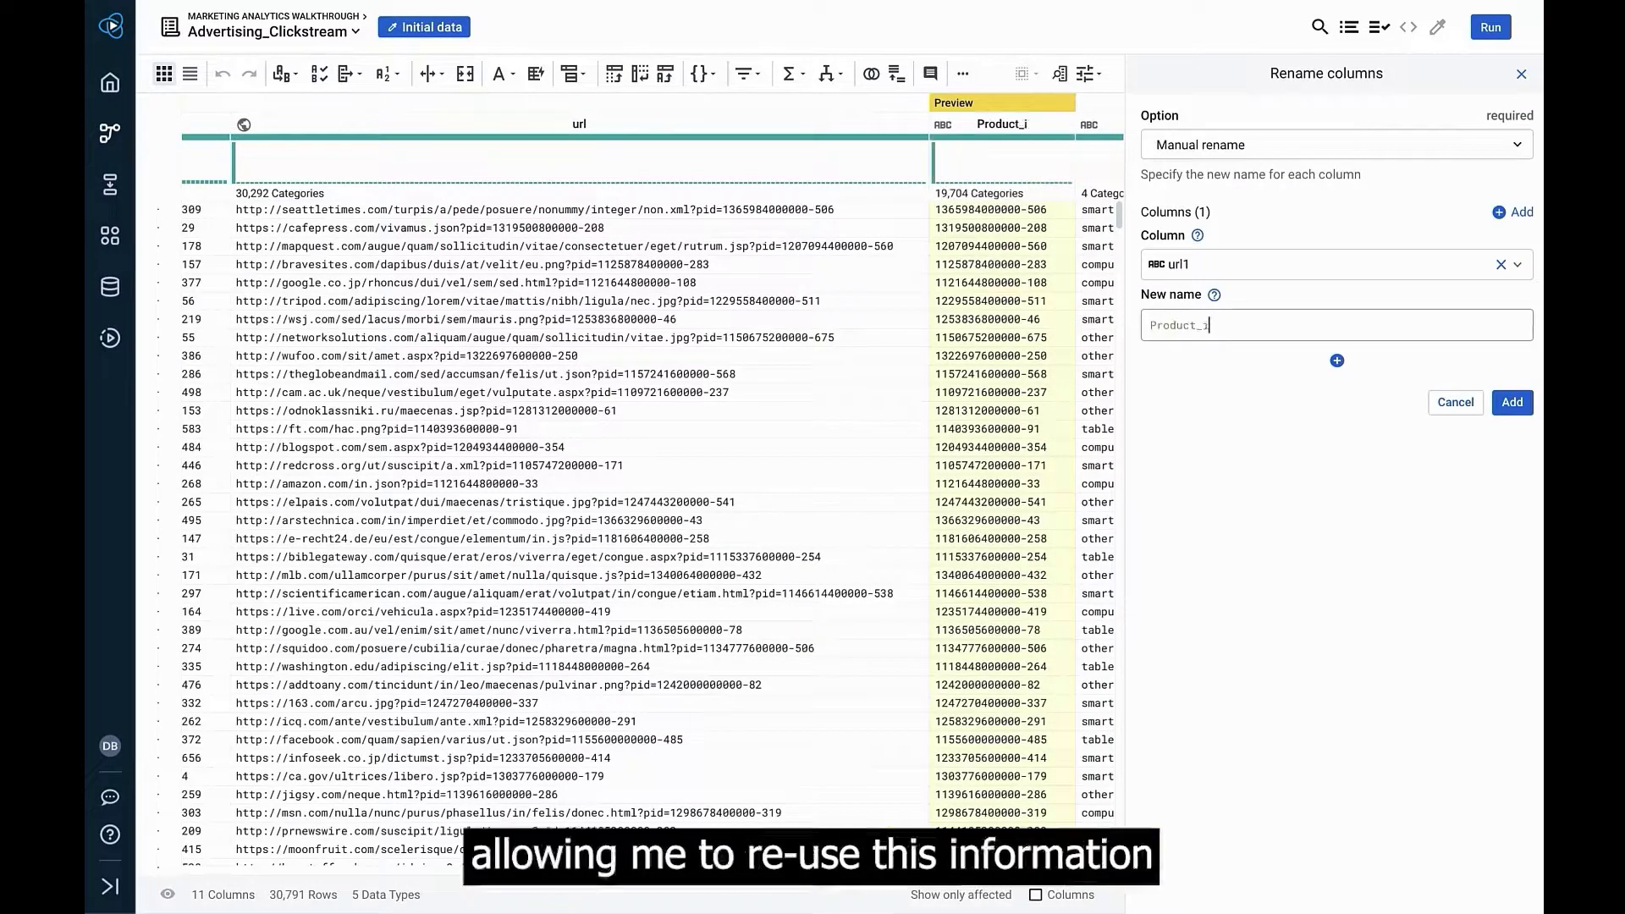
pyautogui.click(1512, 402)
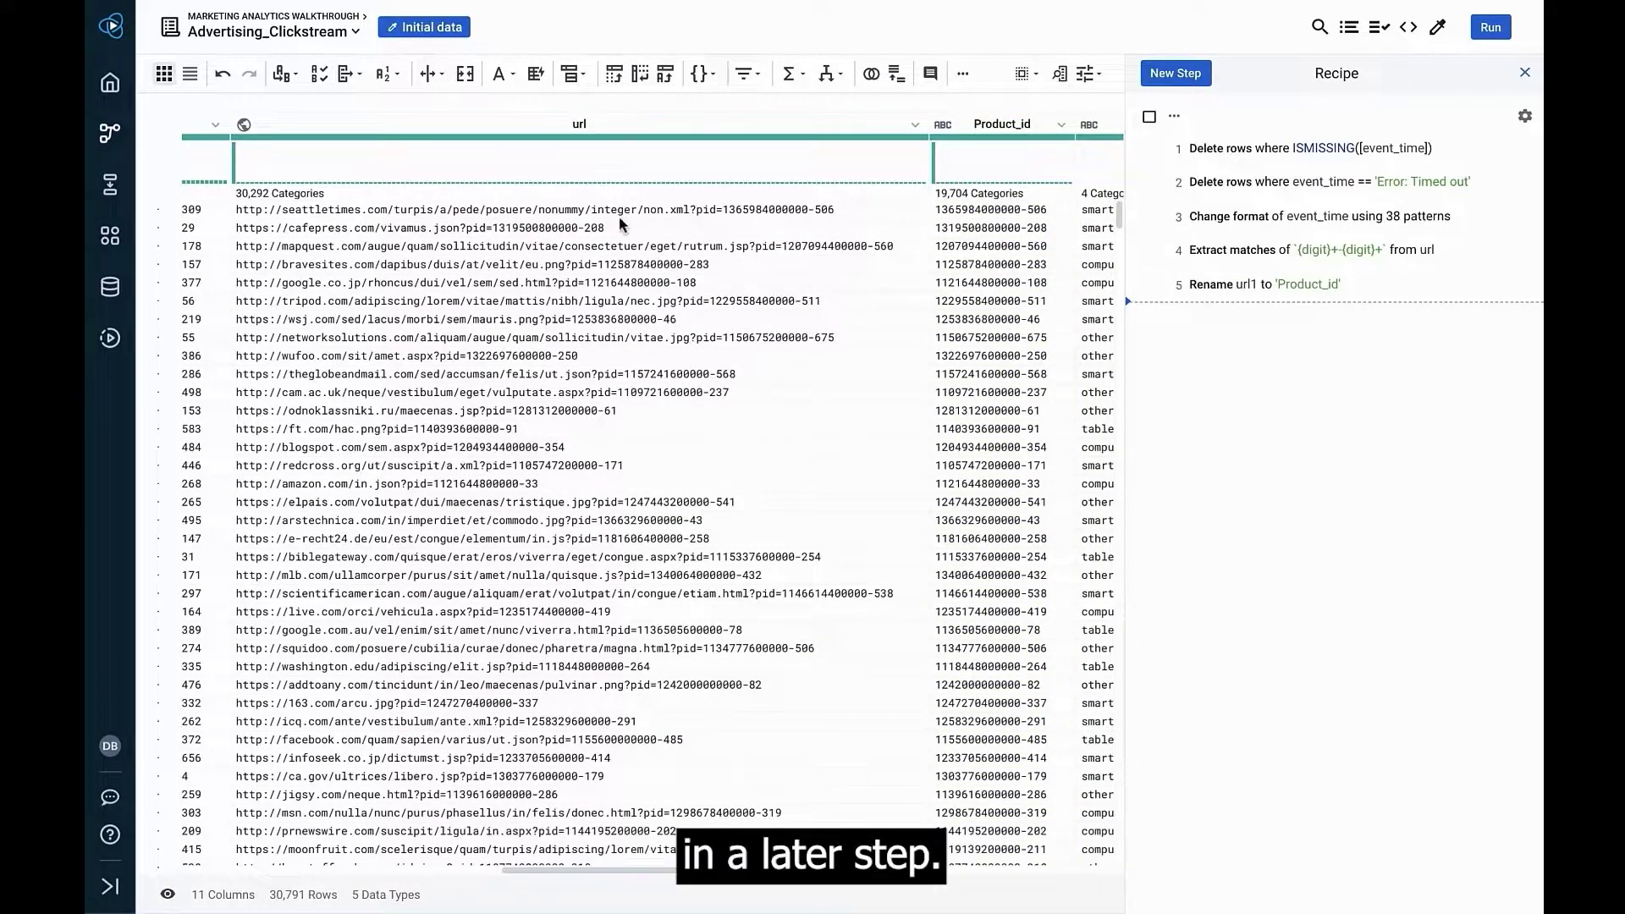
# - Add a domain_url column from DOMAIN(url) and return to the Marketing Analytics Walkthrough flow
pyautogui.click(606, 131)
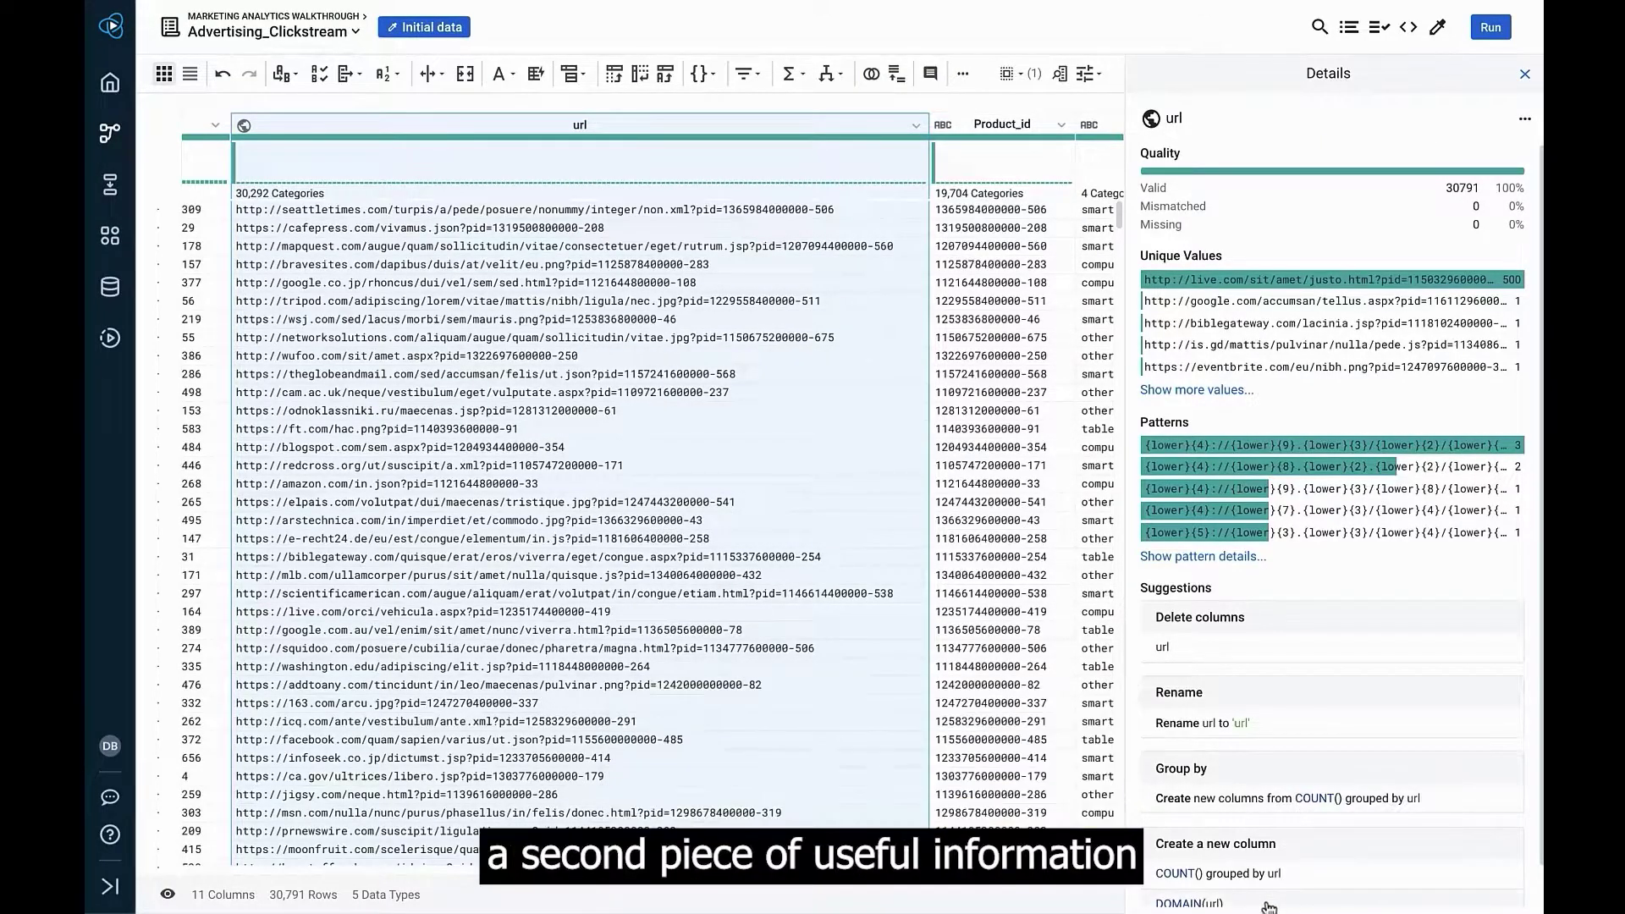
pyautogui.scroll(-1, 1439, 846)
pyautogui.moveTo(1439, 851)
pyautogui.click(1488, 857)
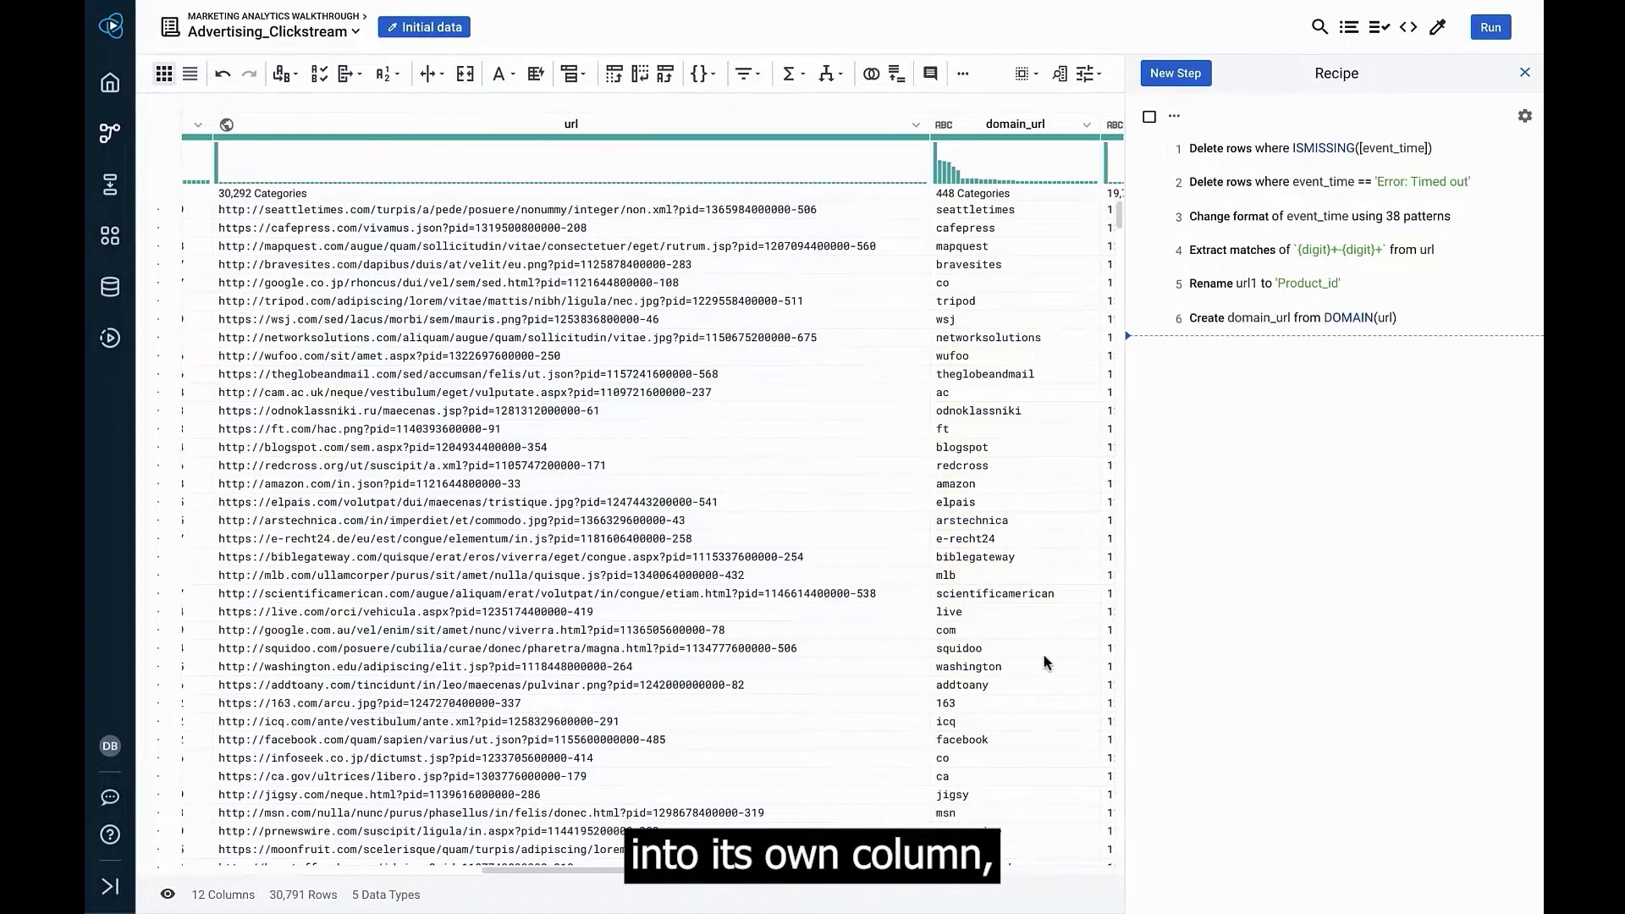
pyautogui.click(270, 19)
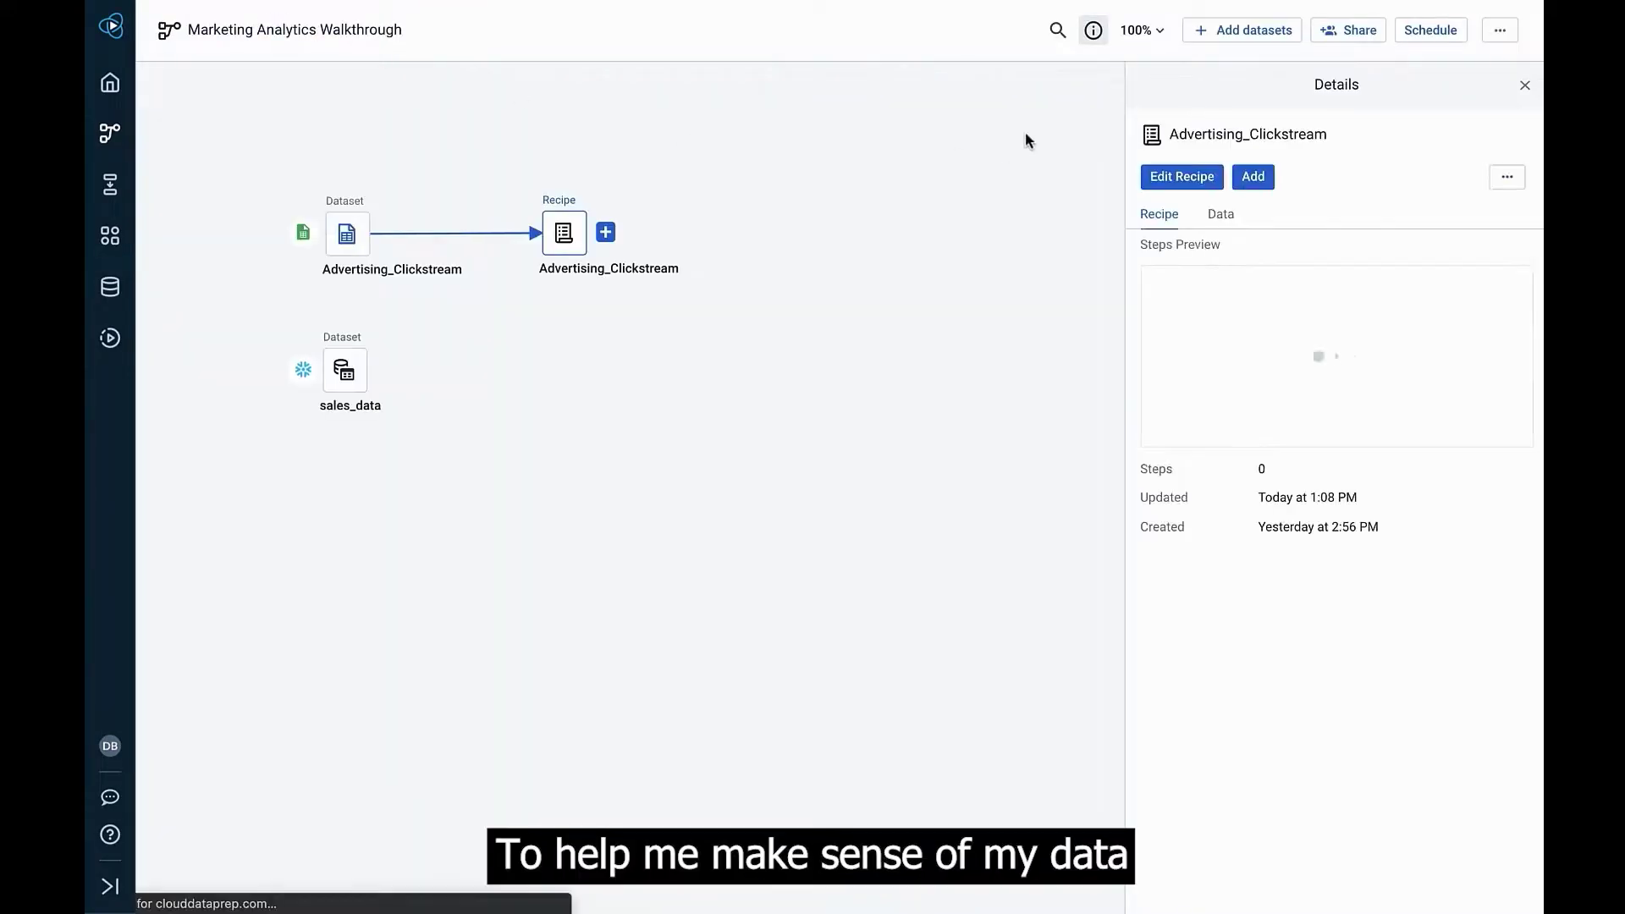
# - Invite the colleague by name to the flow with the Editor role, then close the Share dialog
pyautogui.click(1358, 30)
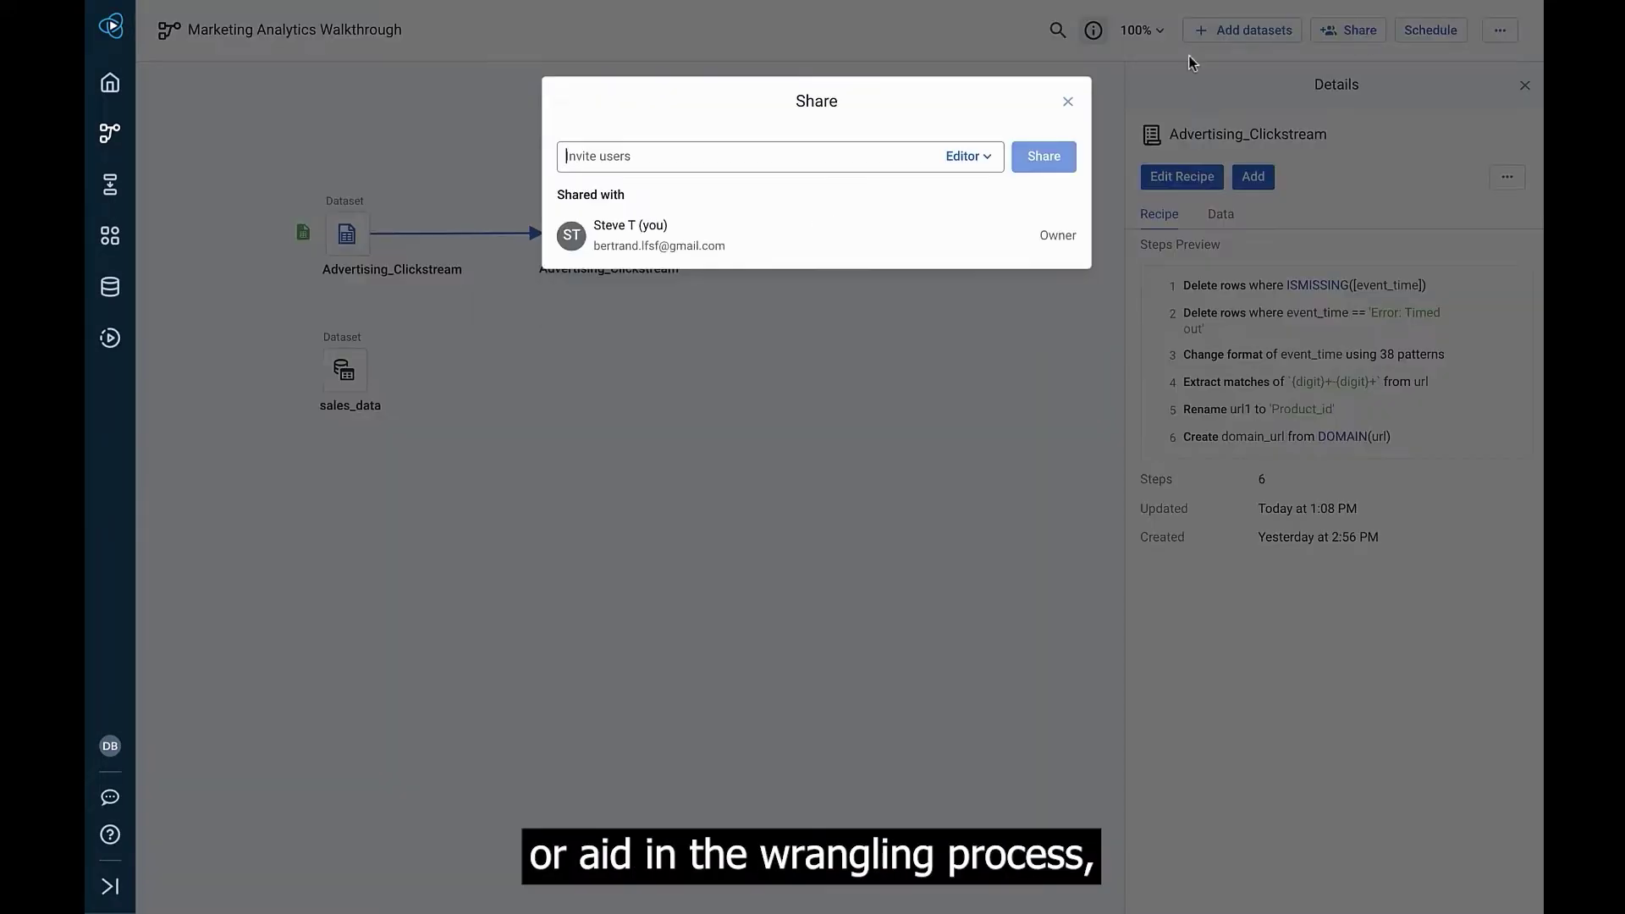
pyautogui.write('Br')
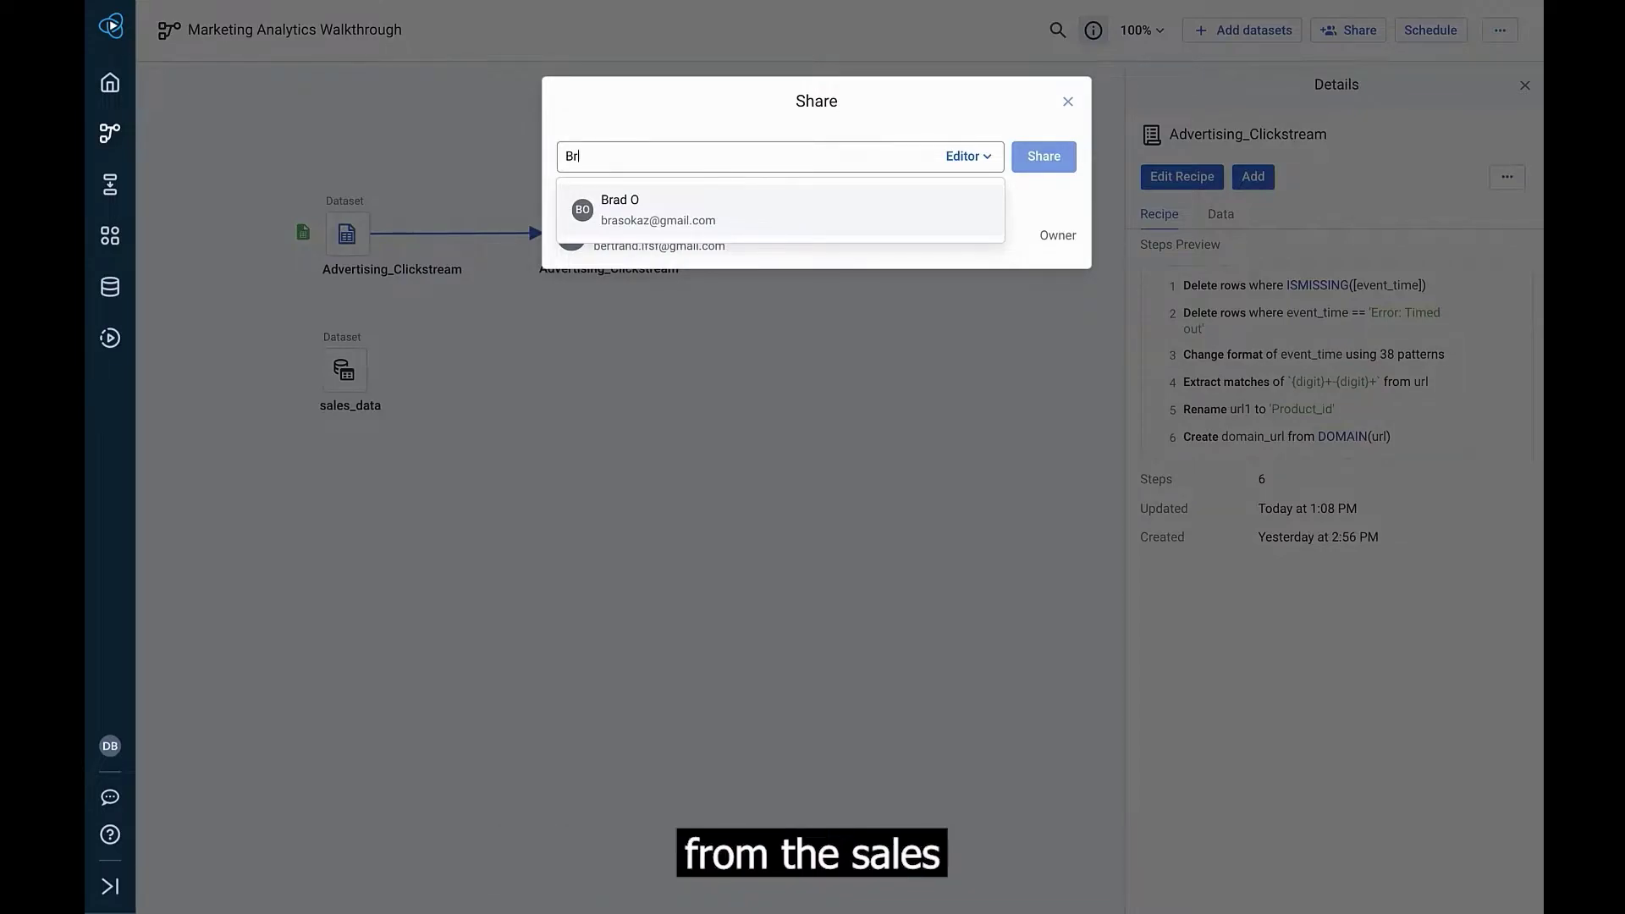
pyautogui.click(795, 218)
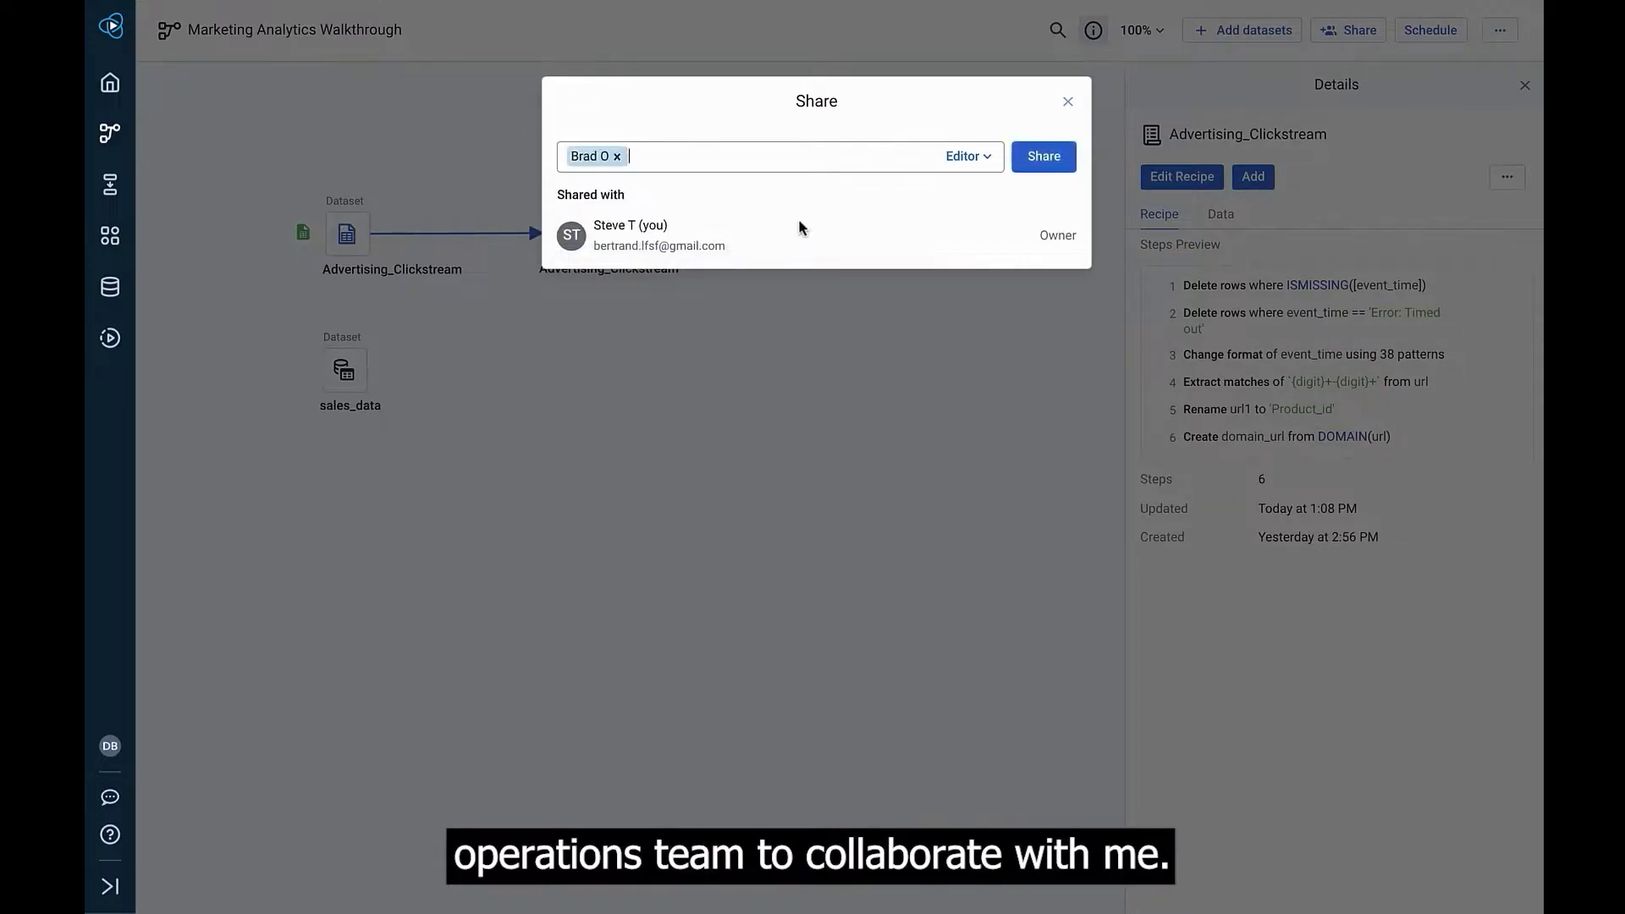
pyautogui.click(967, 155)
pyautogui.click(965, 205)
pyautogui.click(1043, 157)
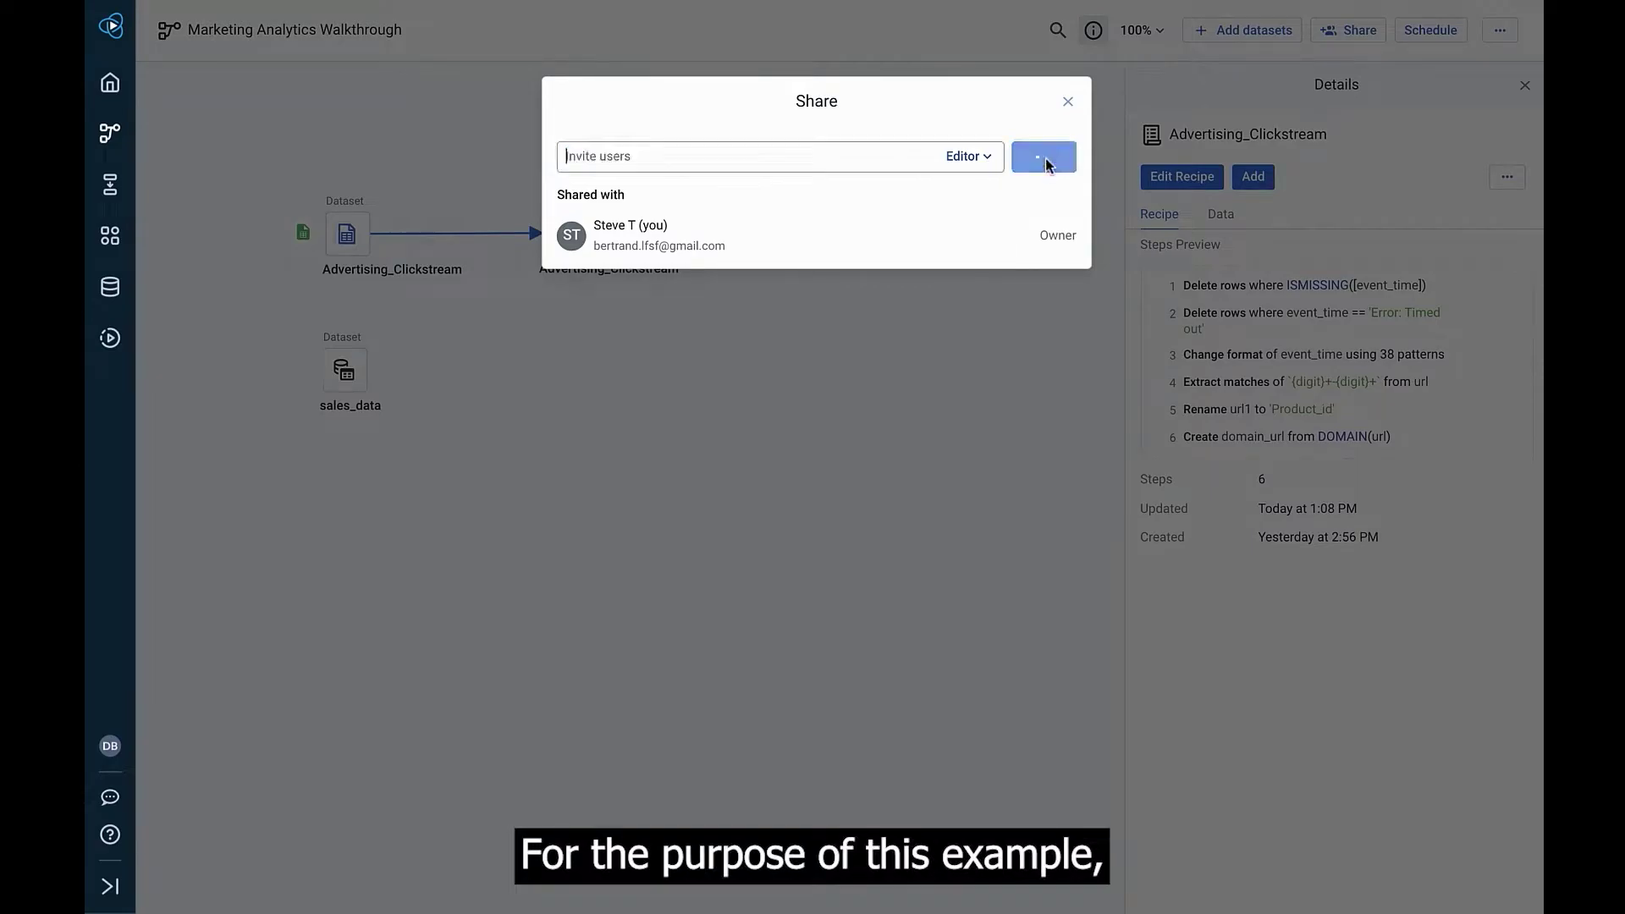
pyautogui.click(1067, 101)
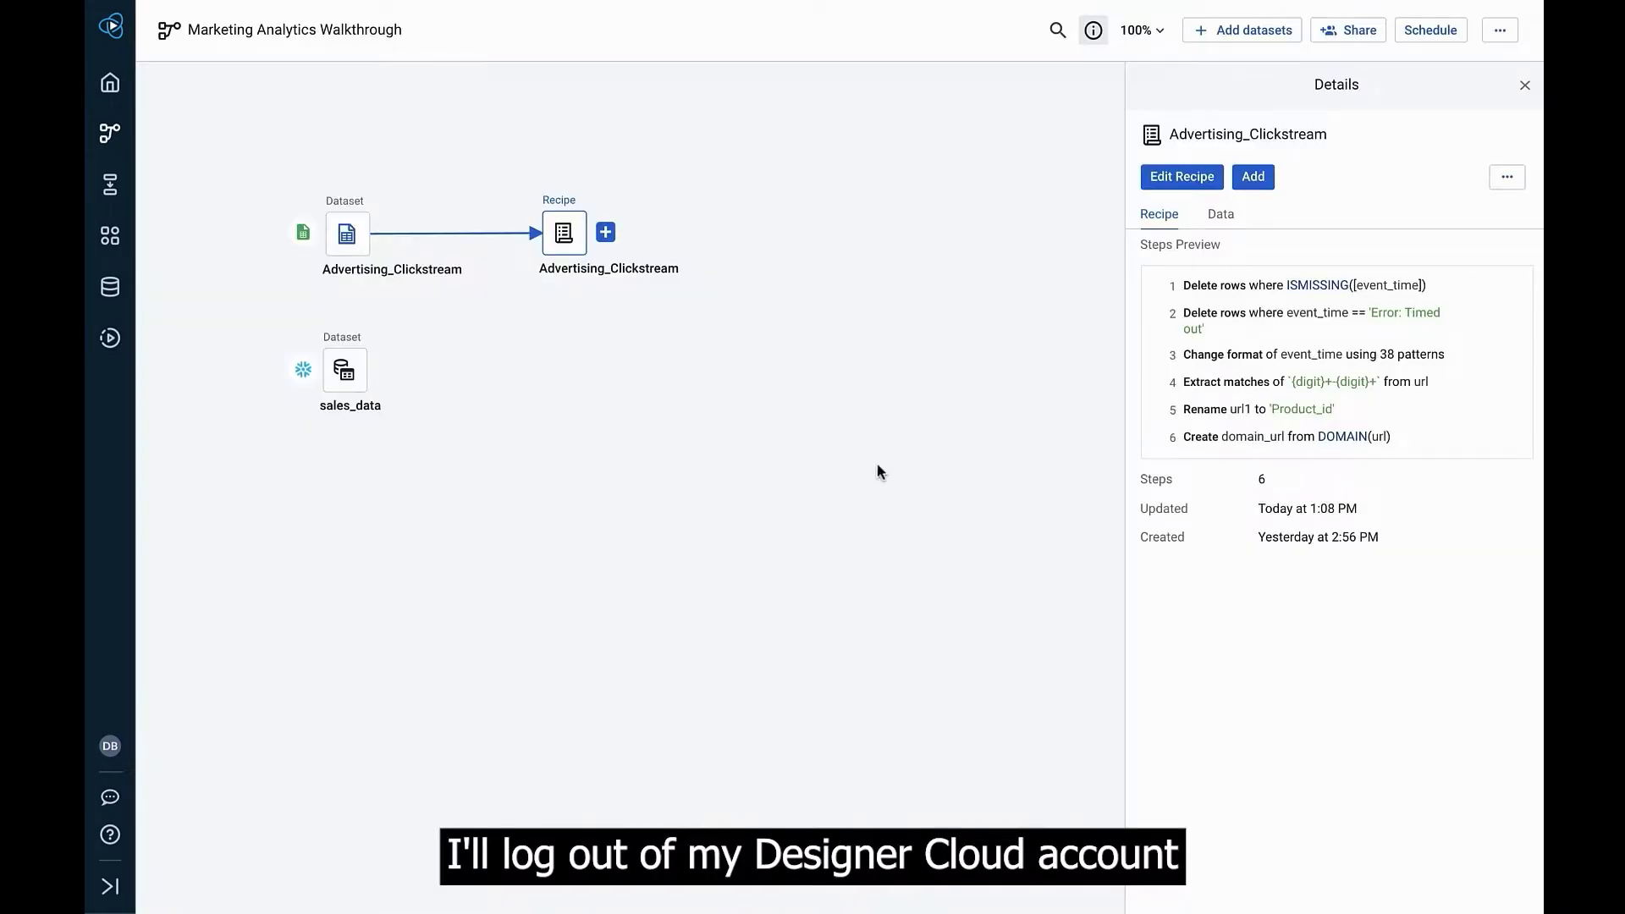
# - Open the account menu to log out of Designer Cloud
pyautogui.click(110, 745)
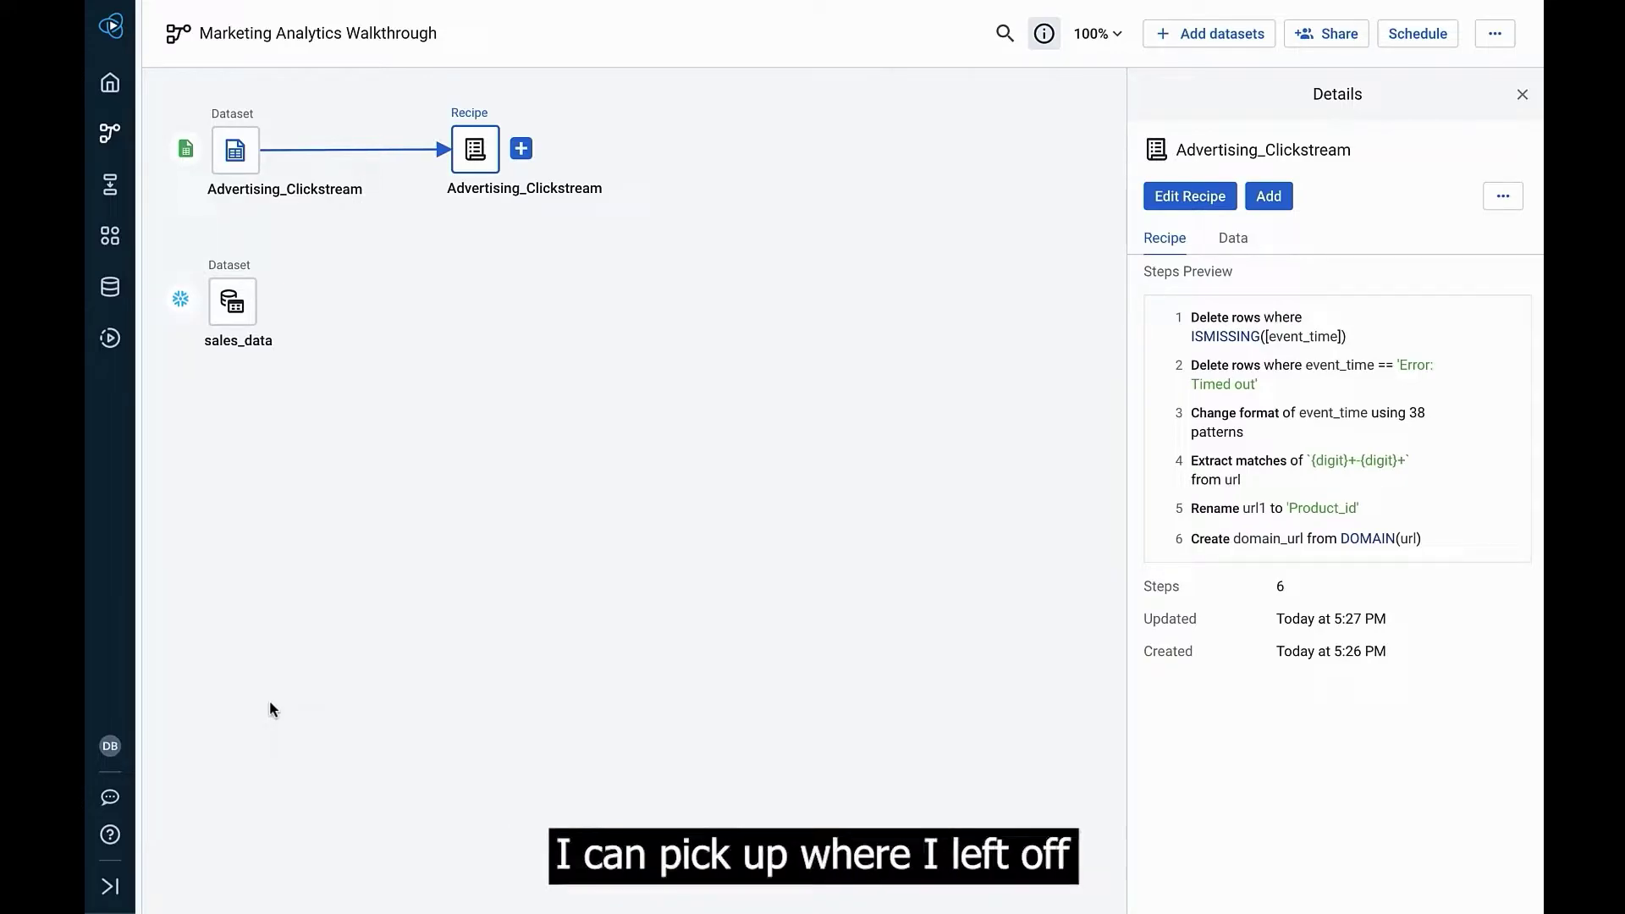
# - Start an Append Join of the Advertising_Clickstream recipe with sales_data, proposing a productKey inner join
pyautogui.rightClick(475, 152)
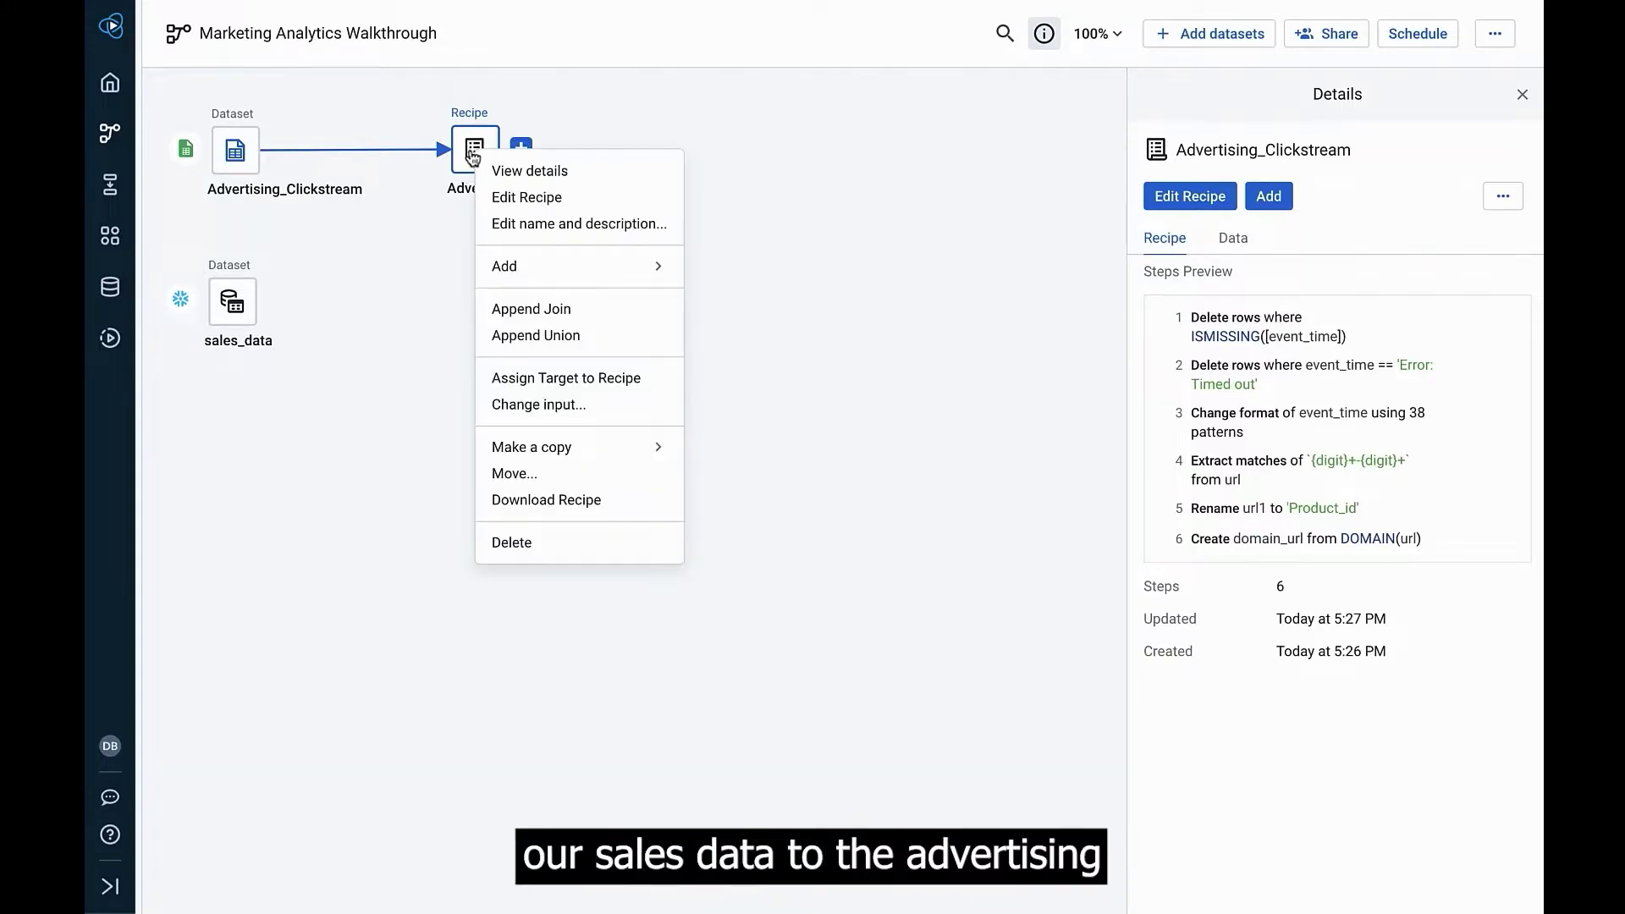
pyautogui.click(522, 311)
pyautogui.click(406, 356)
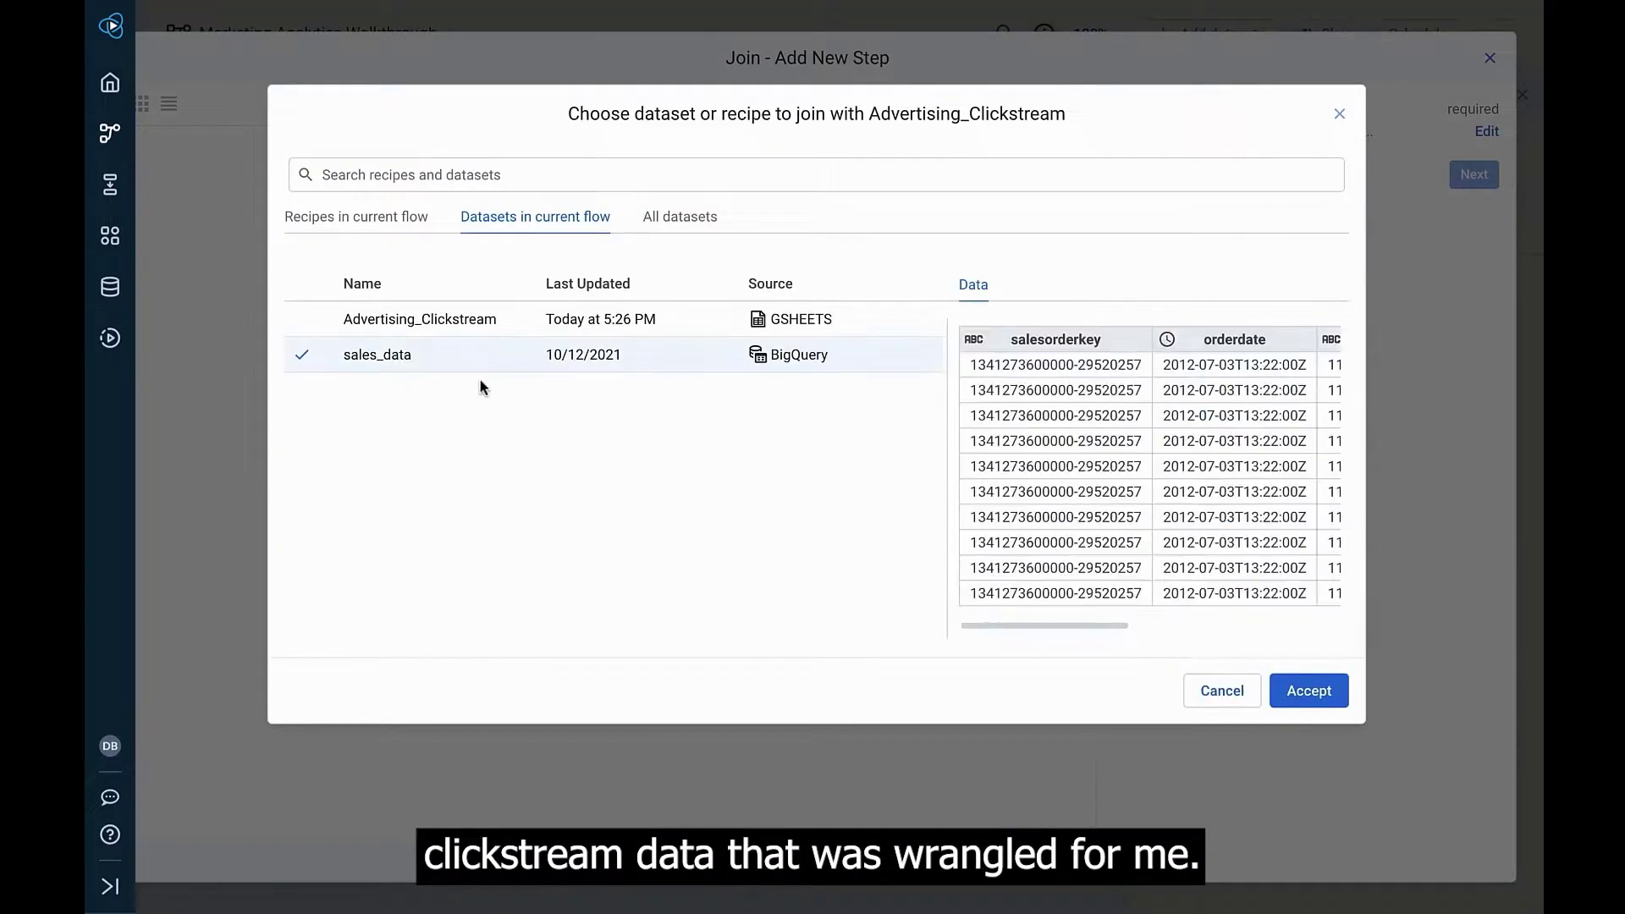
pyautogui.click(1335, 689)
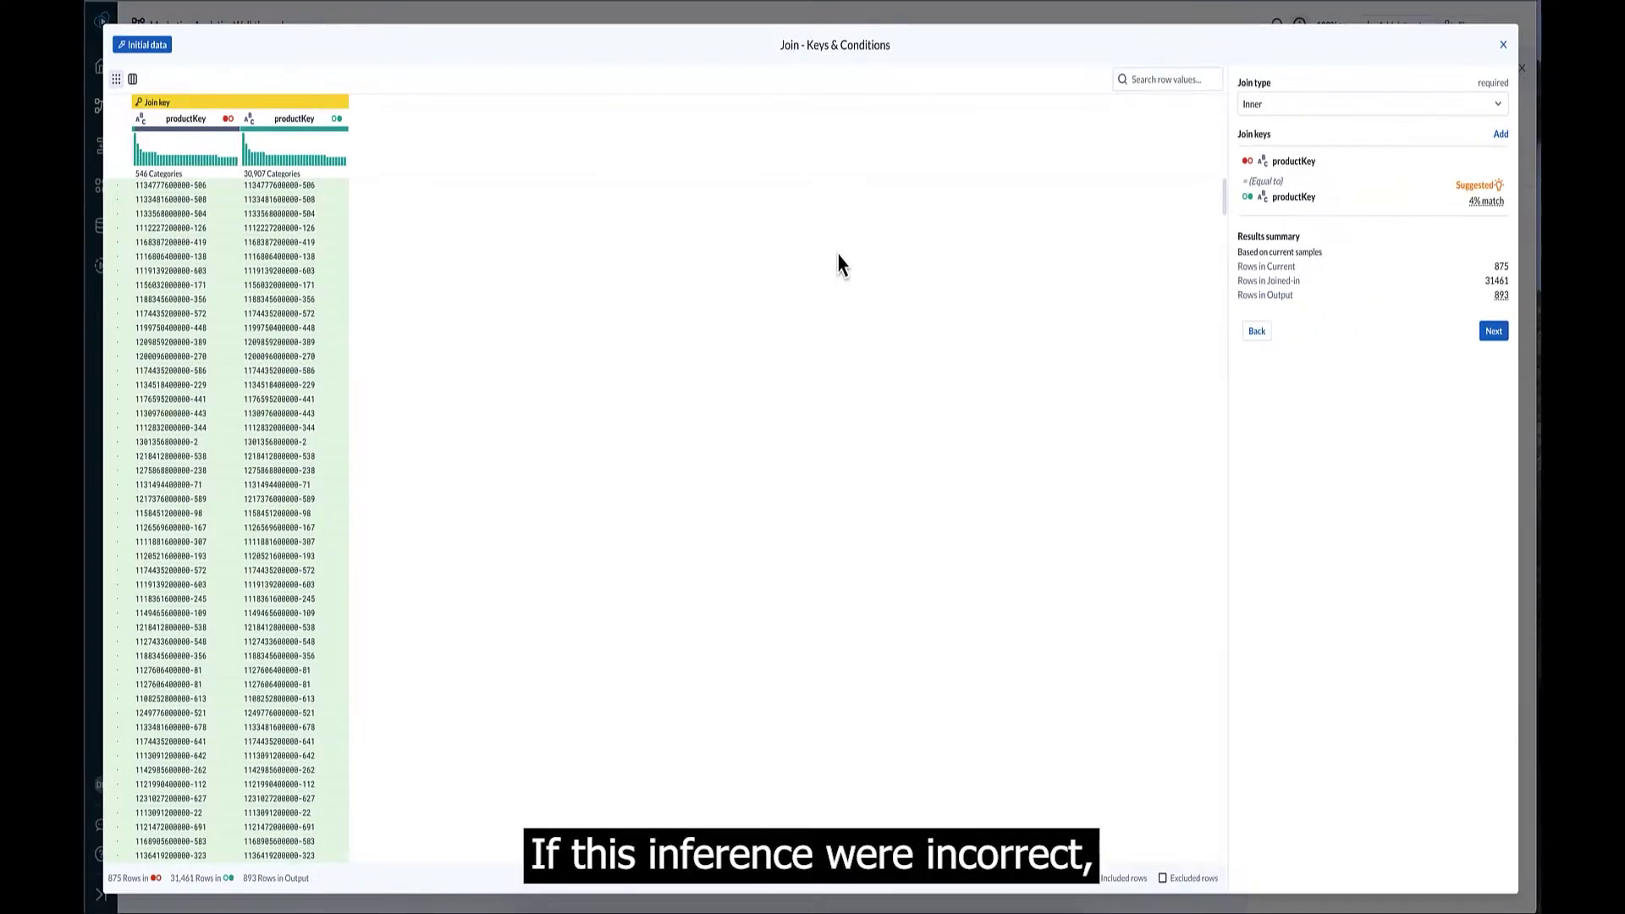
# - Keep all output columns, including Product_ID and event_subtype_id, and add the inner join to the recipe
pyautogui.click(1492, 333)
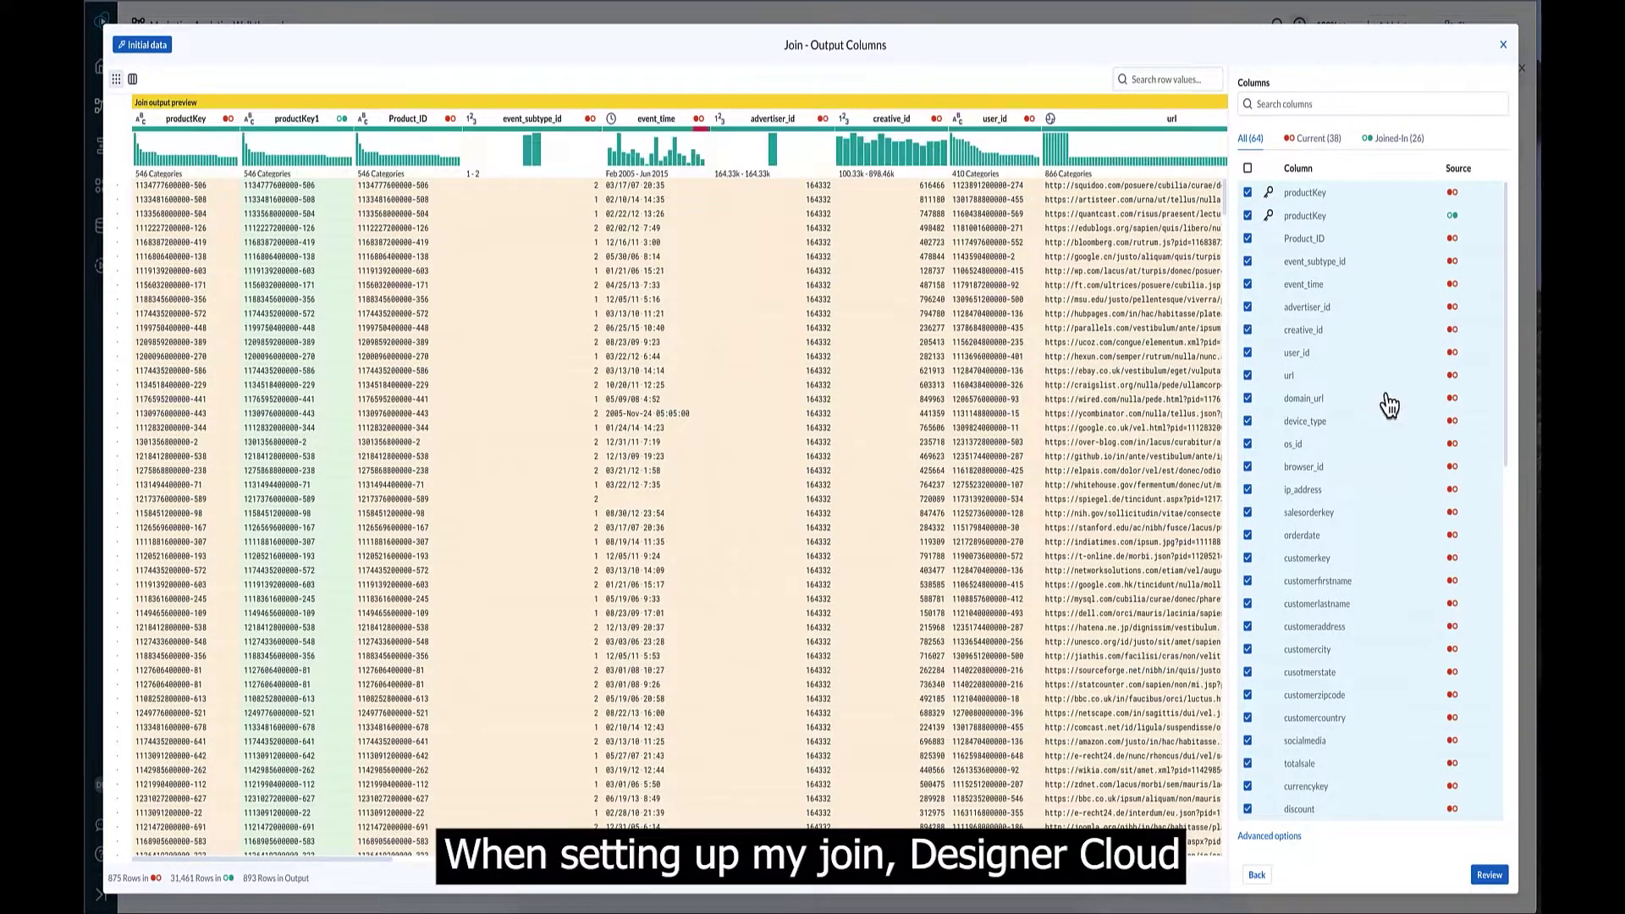
pyautogui.click(1247, 239)
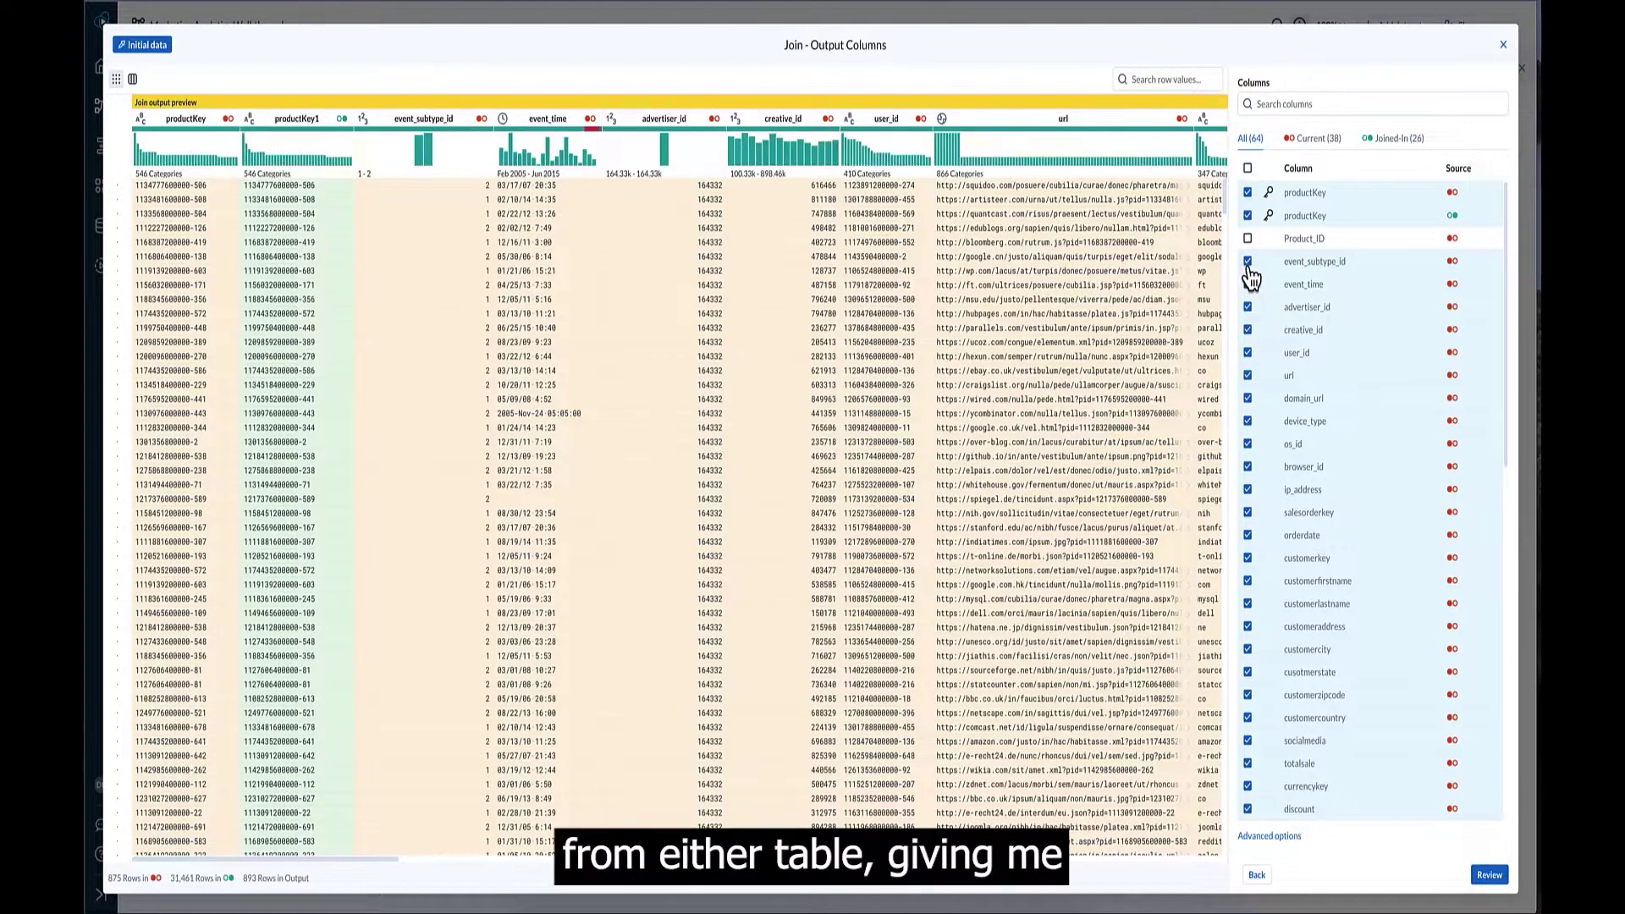
pyautogui.click(1248, 261)
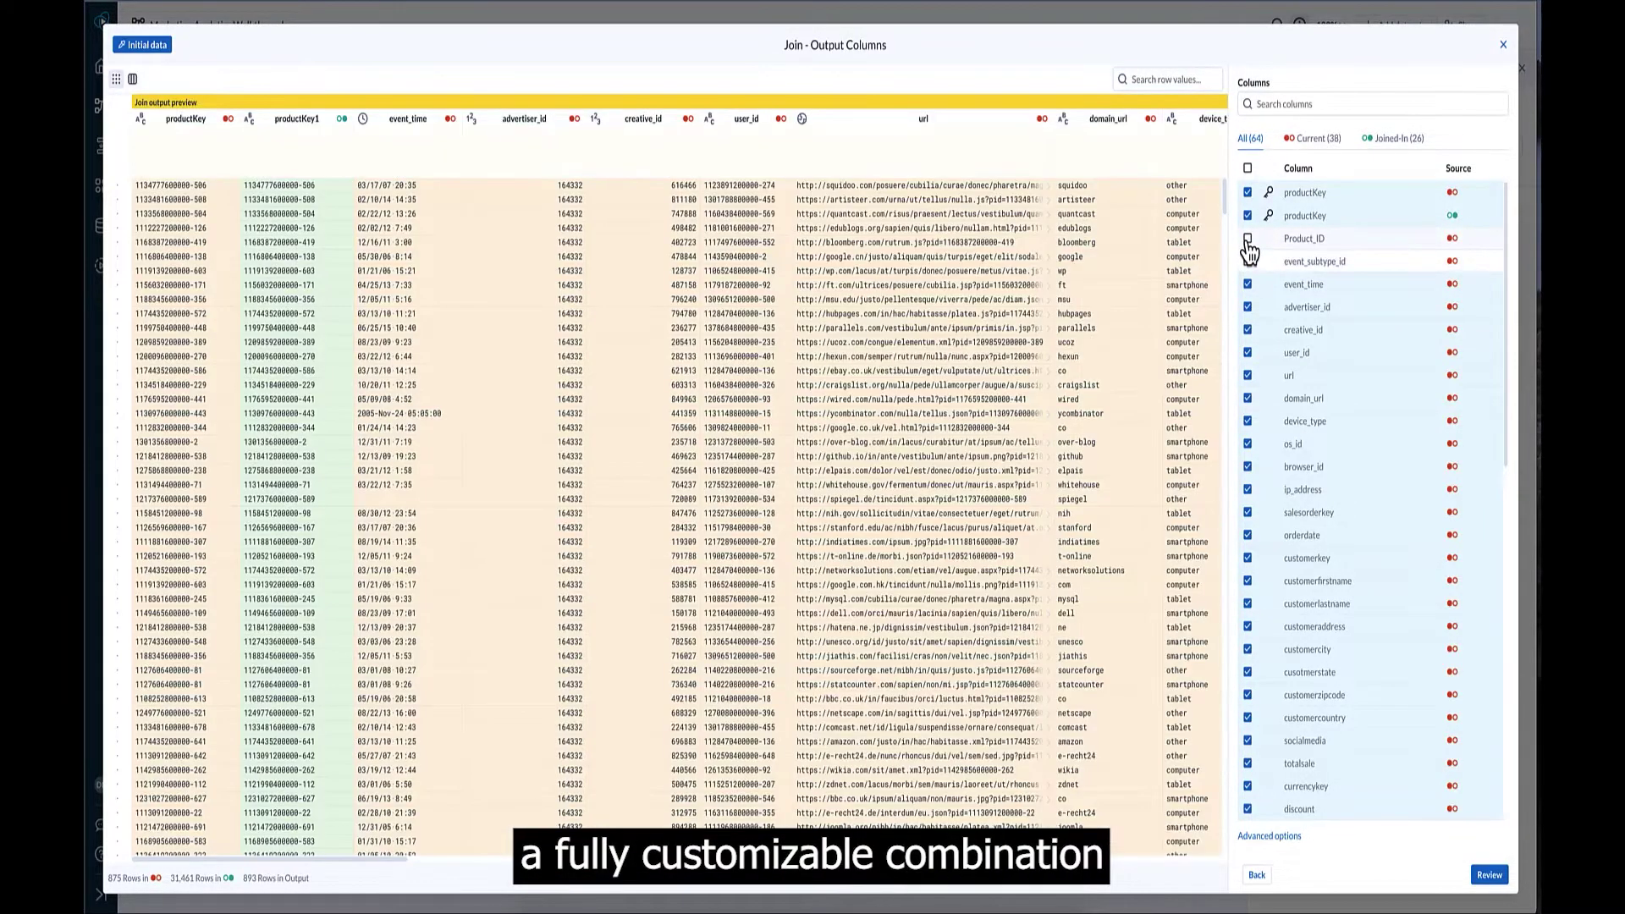
pyautogui.click(1247, 239)
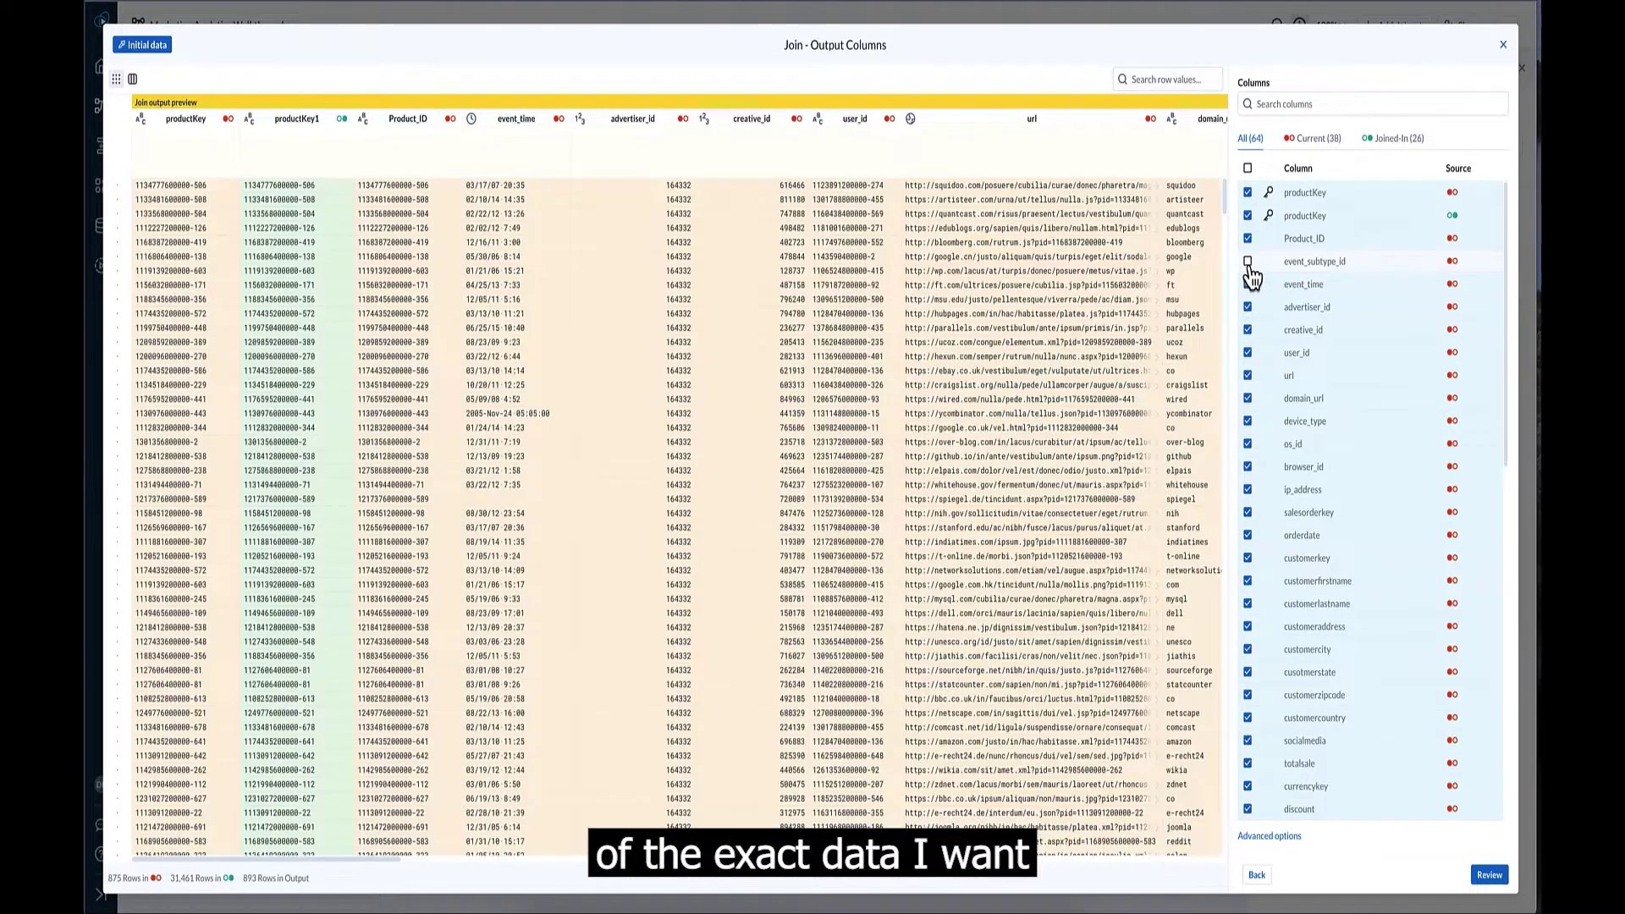
pyautogui.click(1247, 262)
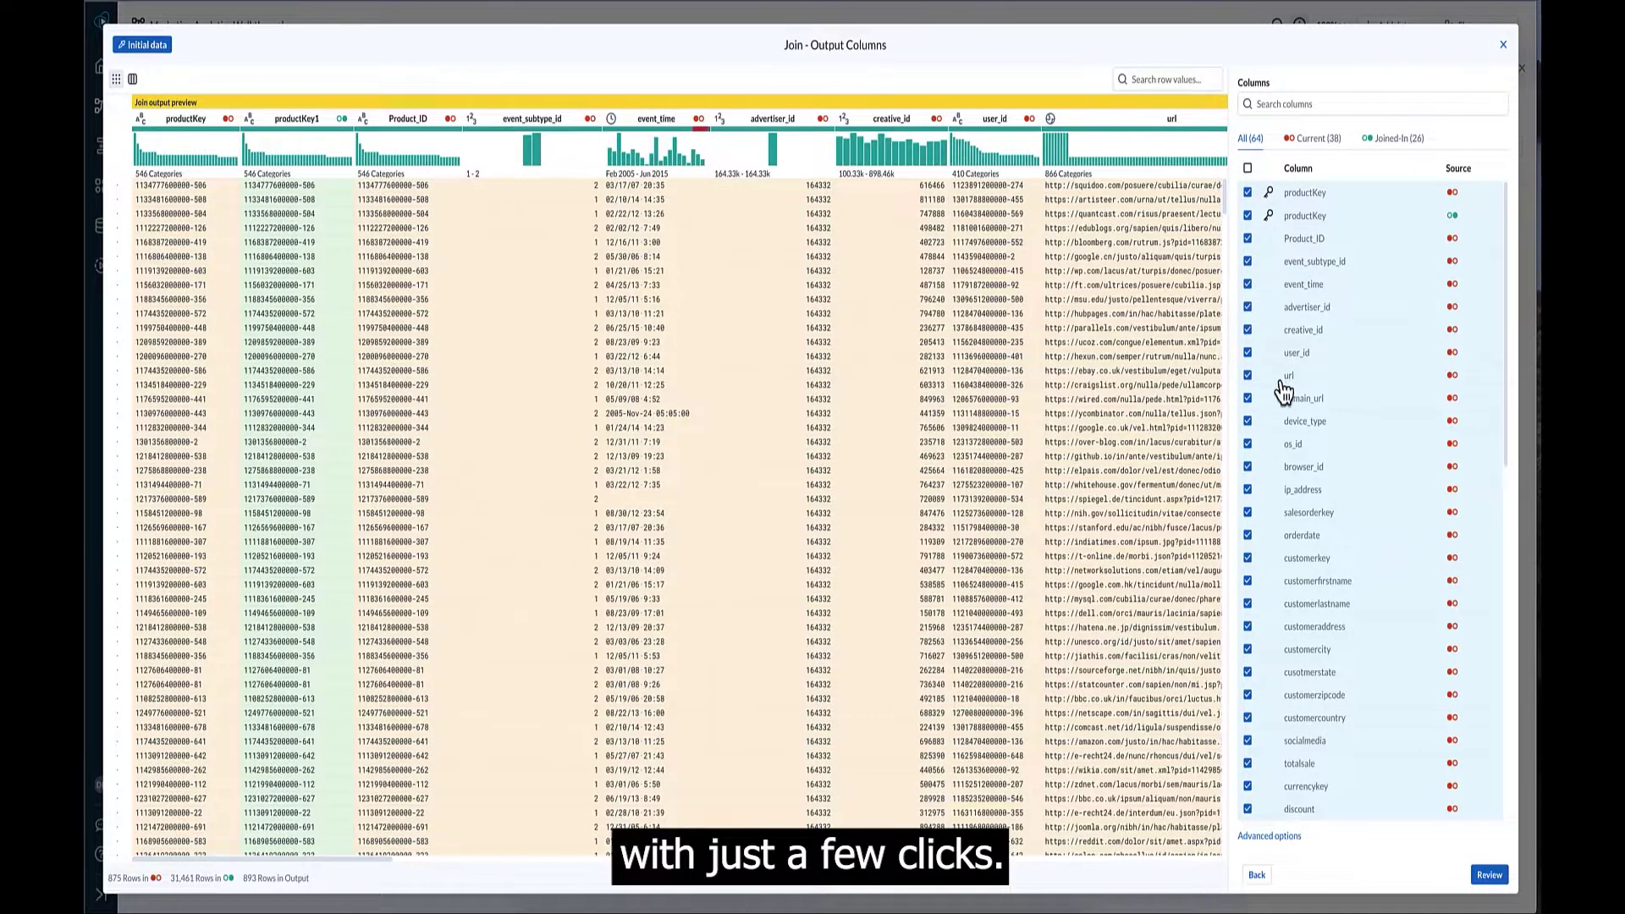
pyautogui.click(1488, 875)
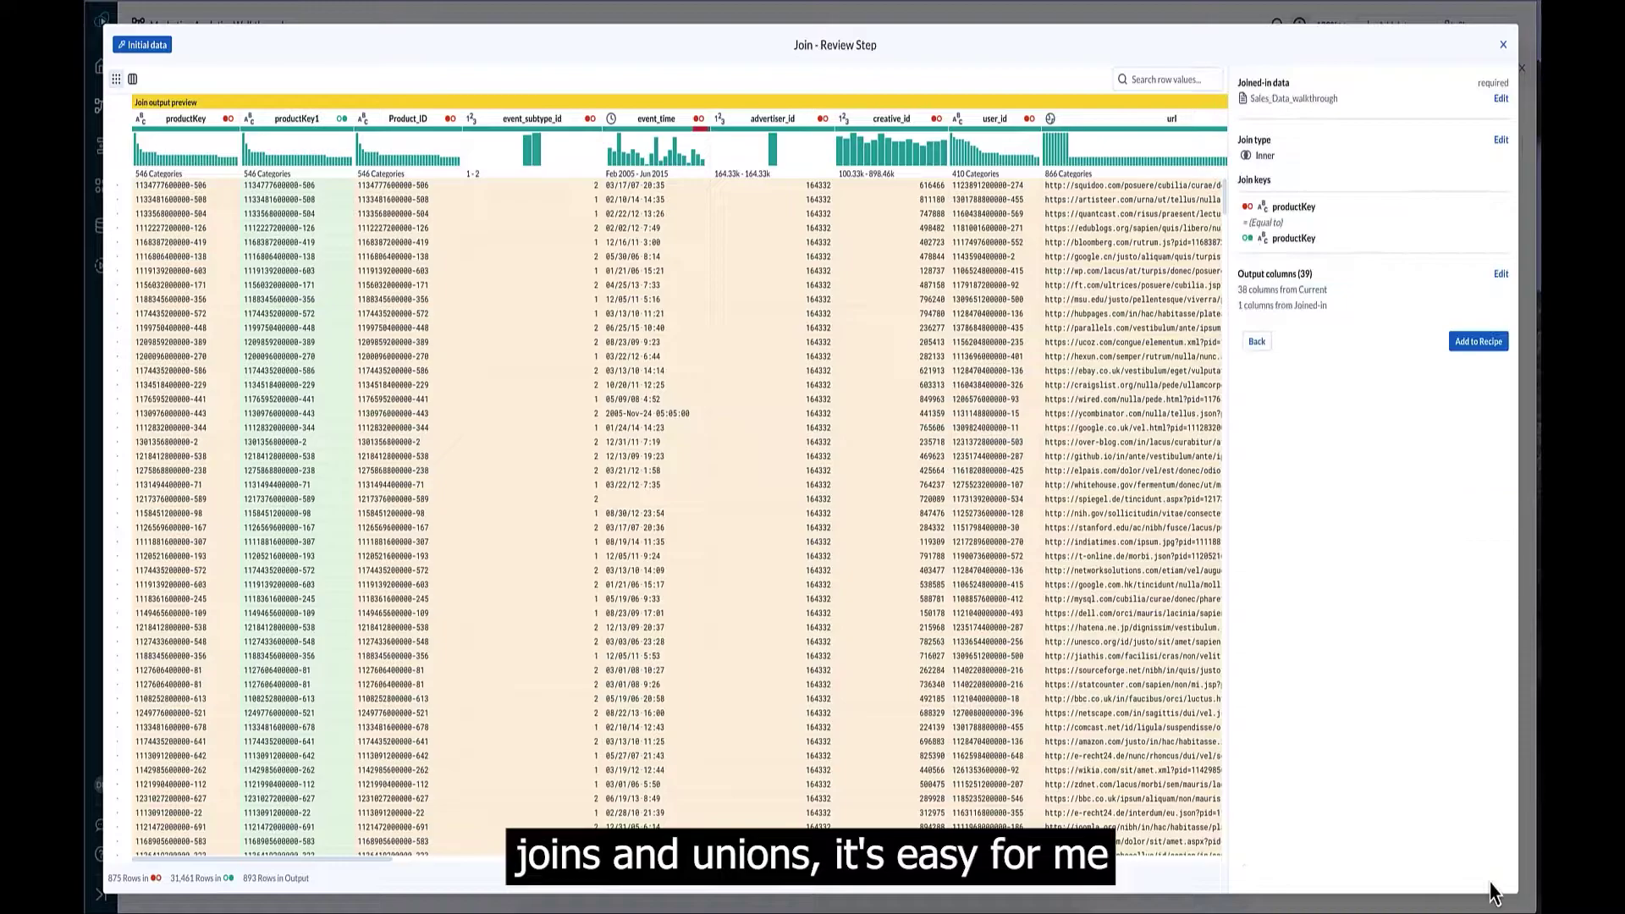
pyautogui.click(1480, 342)
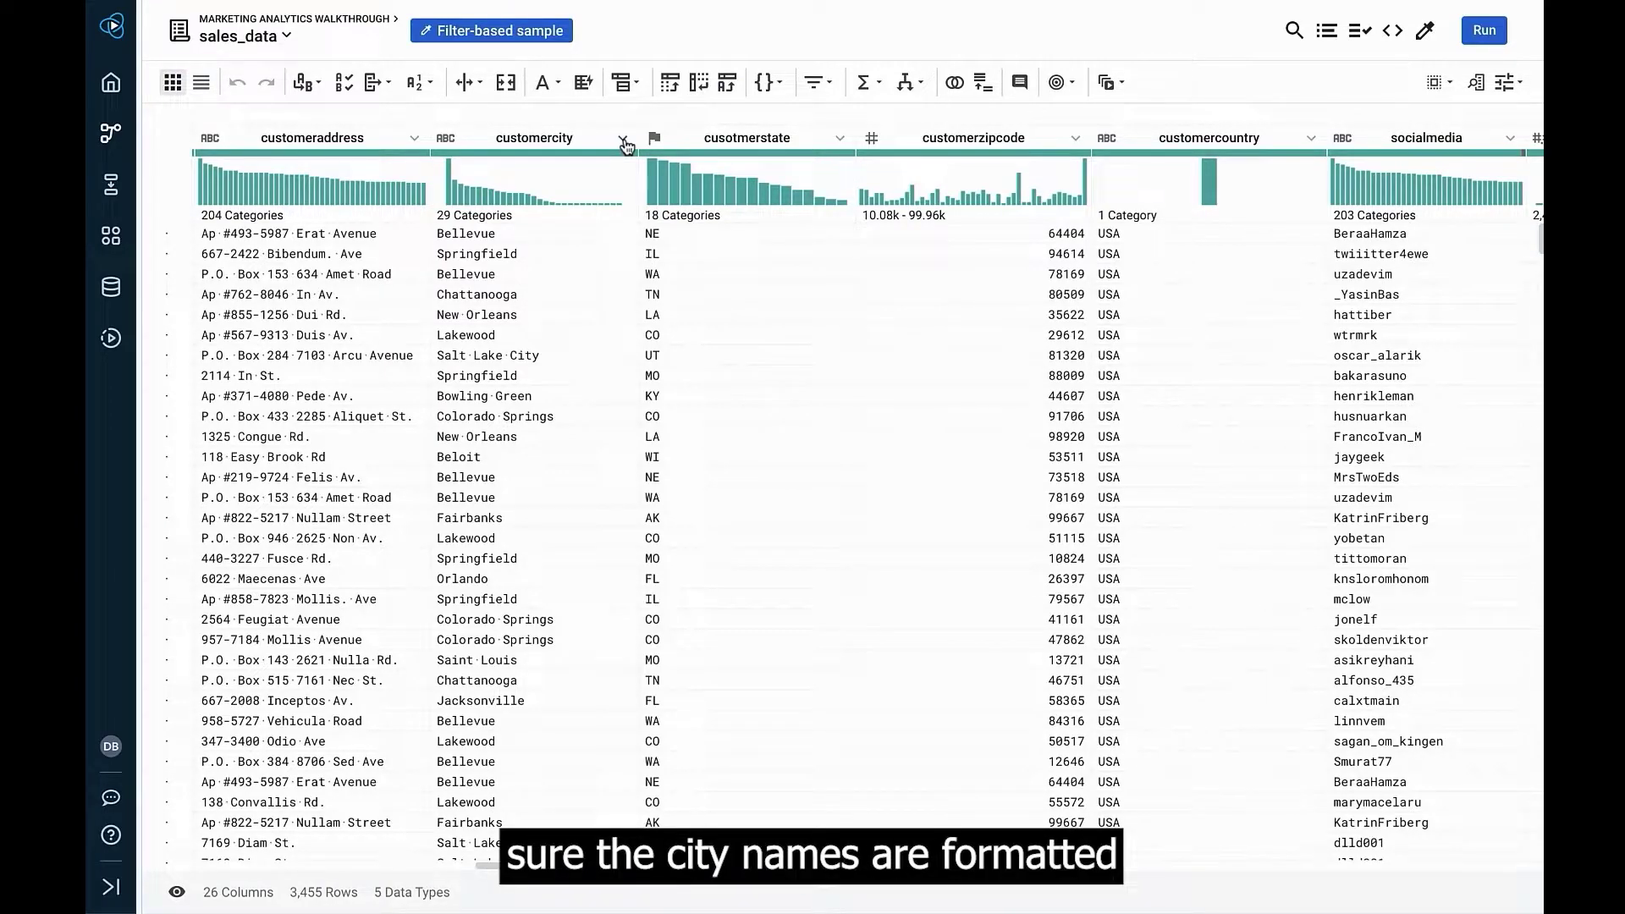
# - Merge the customercity spelling variants of Bellevue, Bowling Green and Saint Louis into single names and add it to the recipe
pyautogui.click(624, 141)
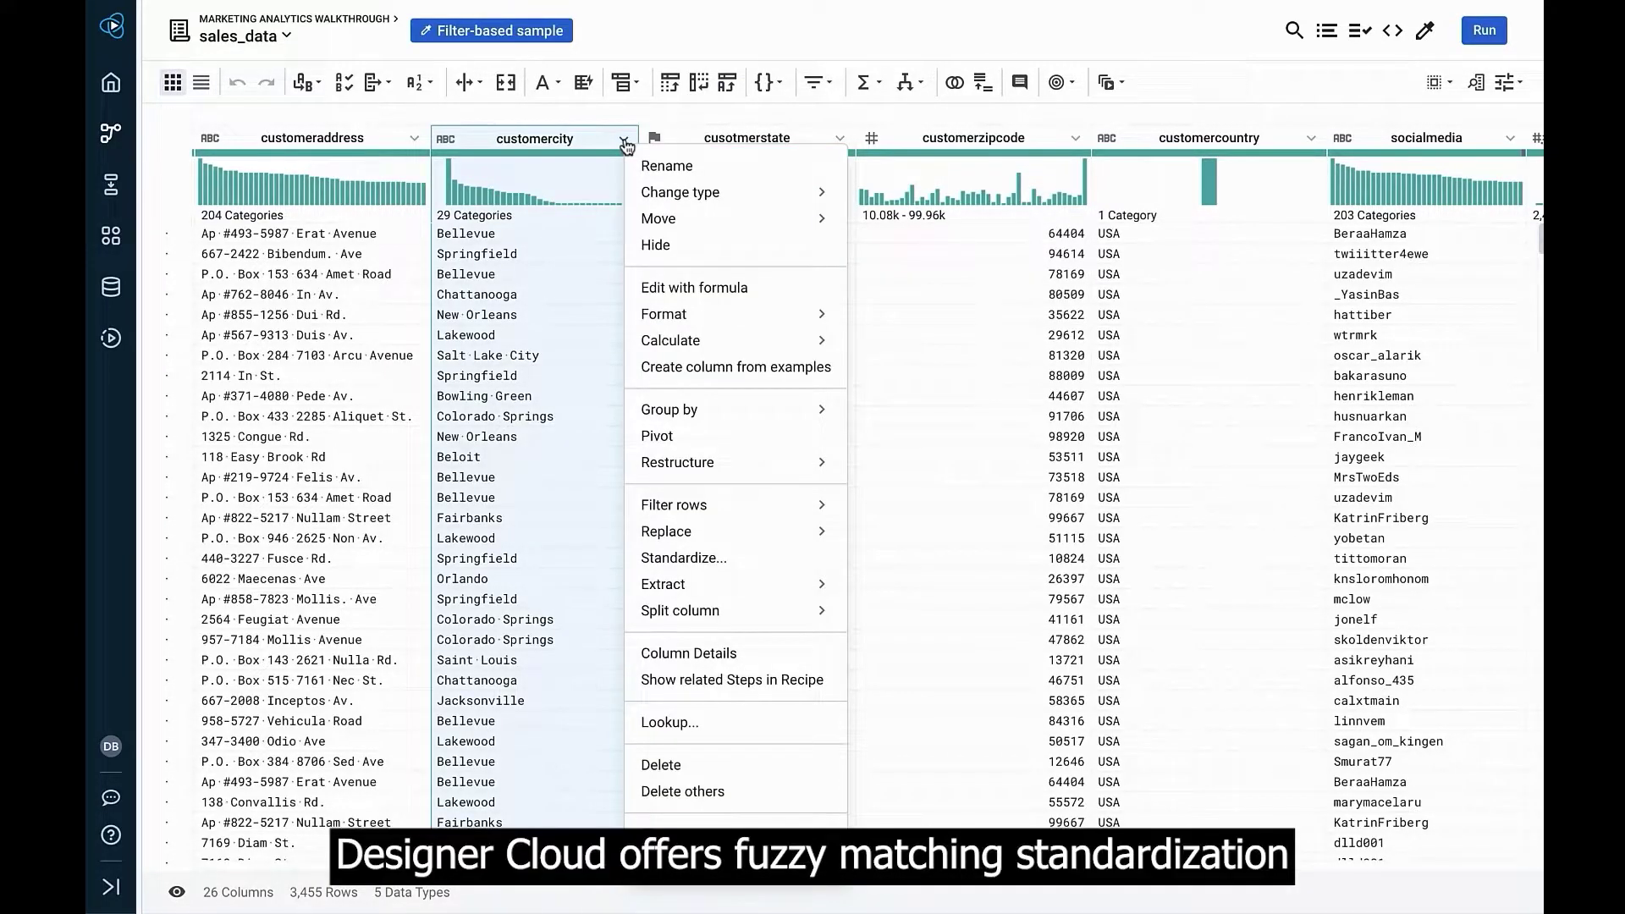
pyautogui.click(701, 560)
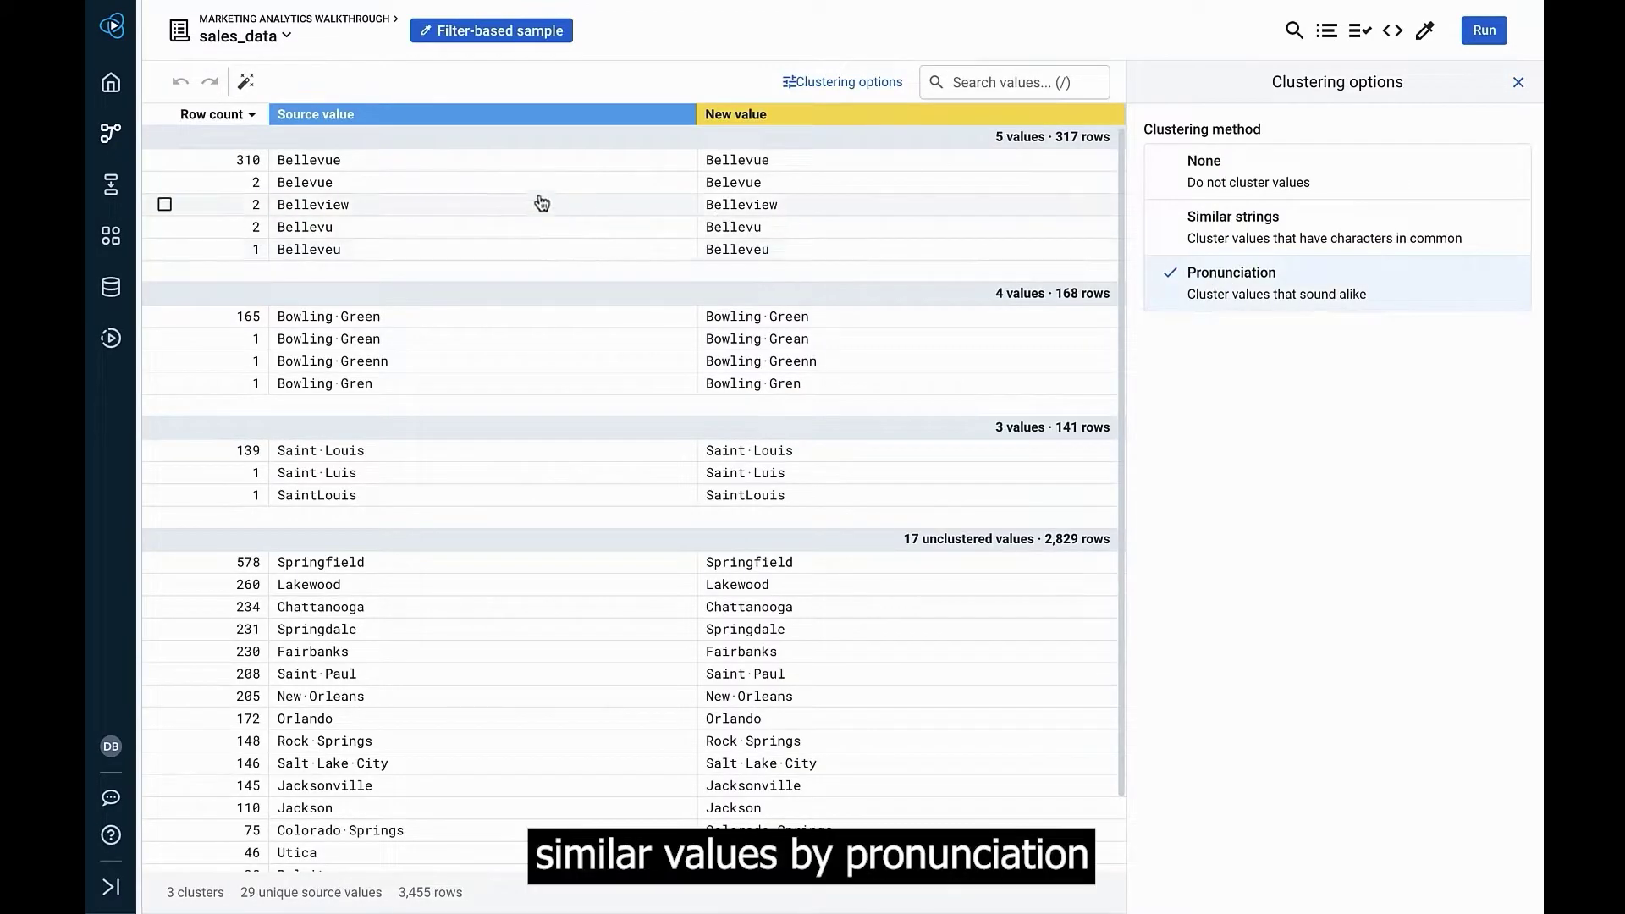
pyautogui.click(165, 137)
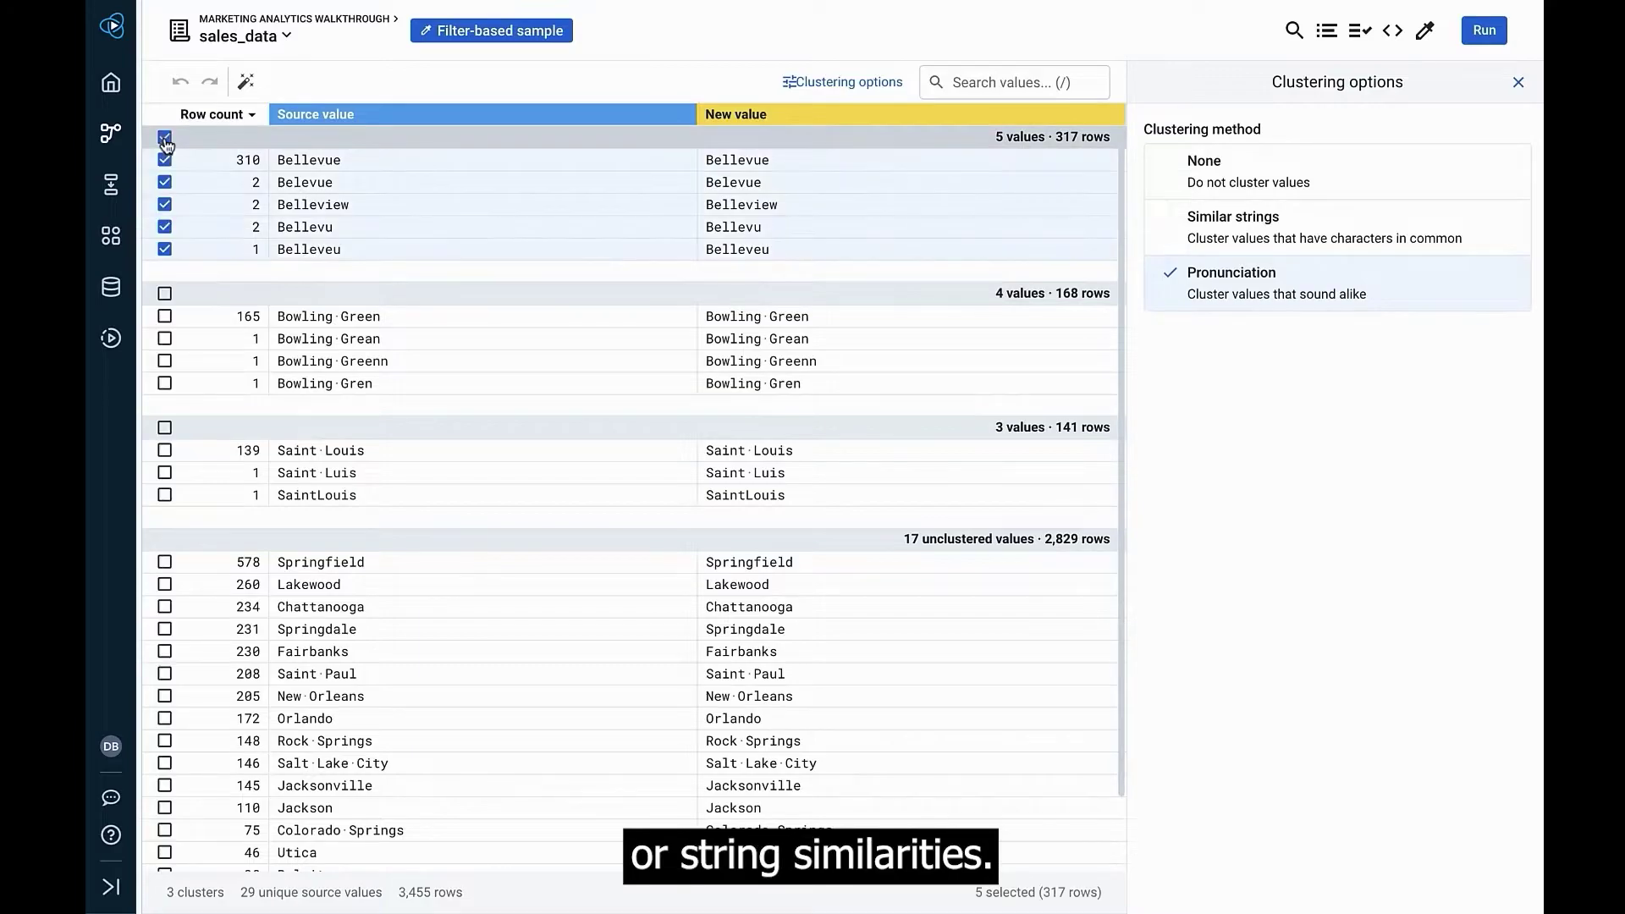
pyautogui.click(193, 165)
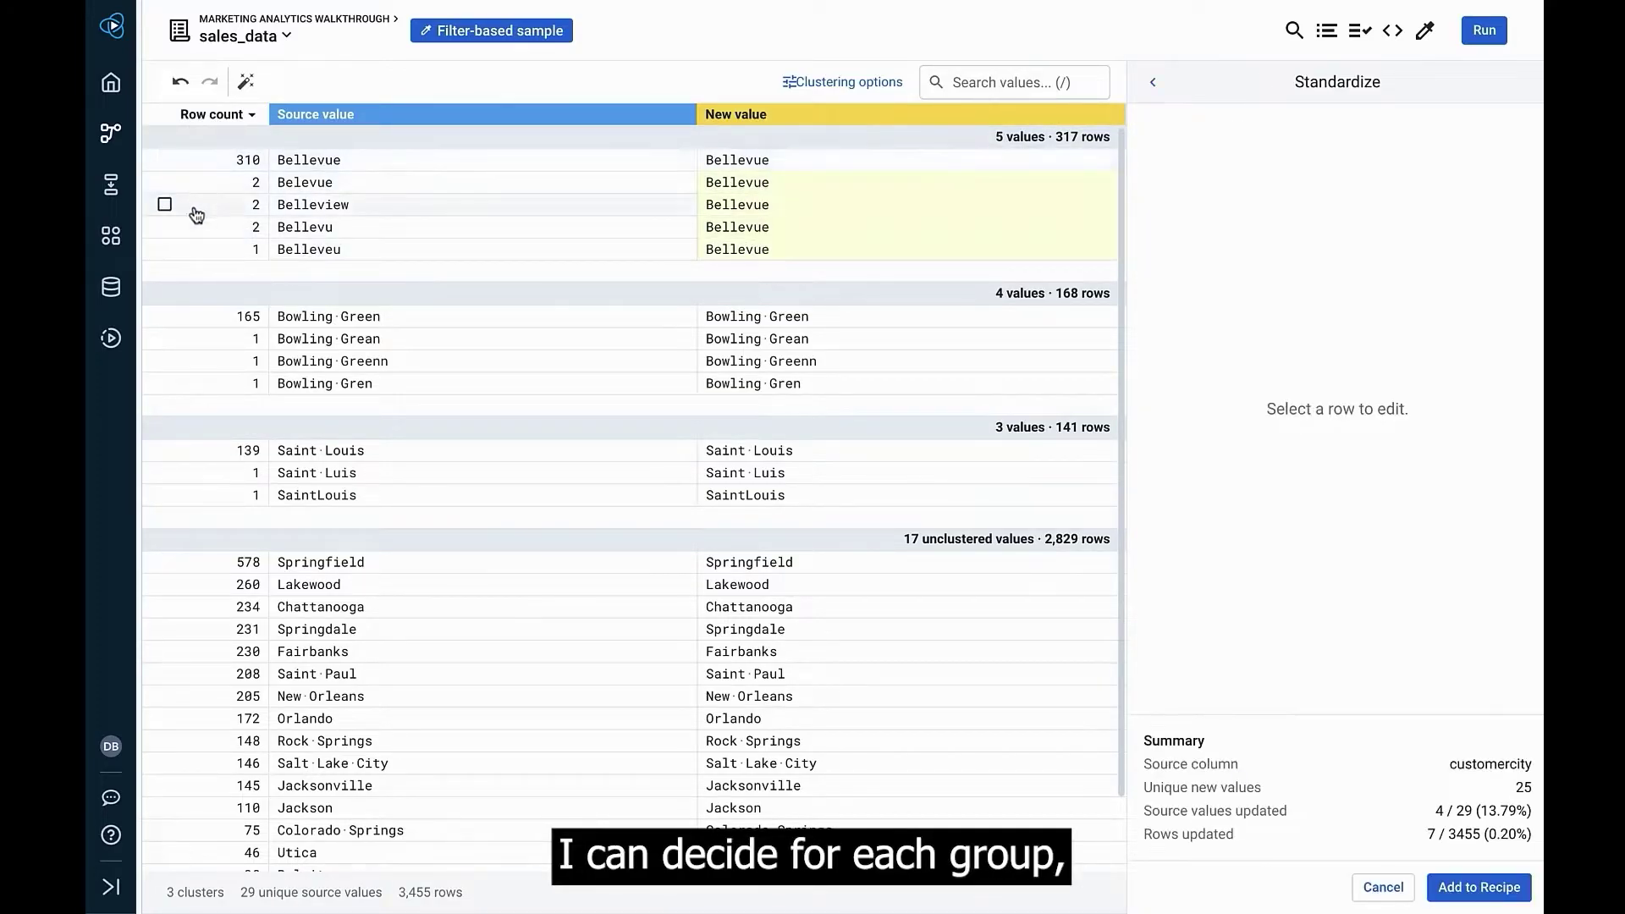
pyautogui.click(165, 293)
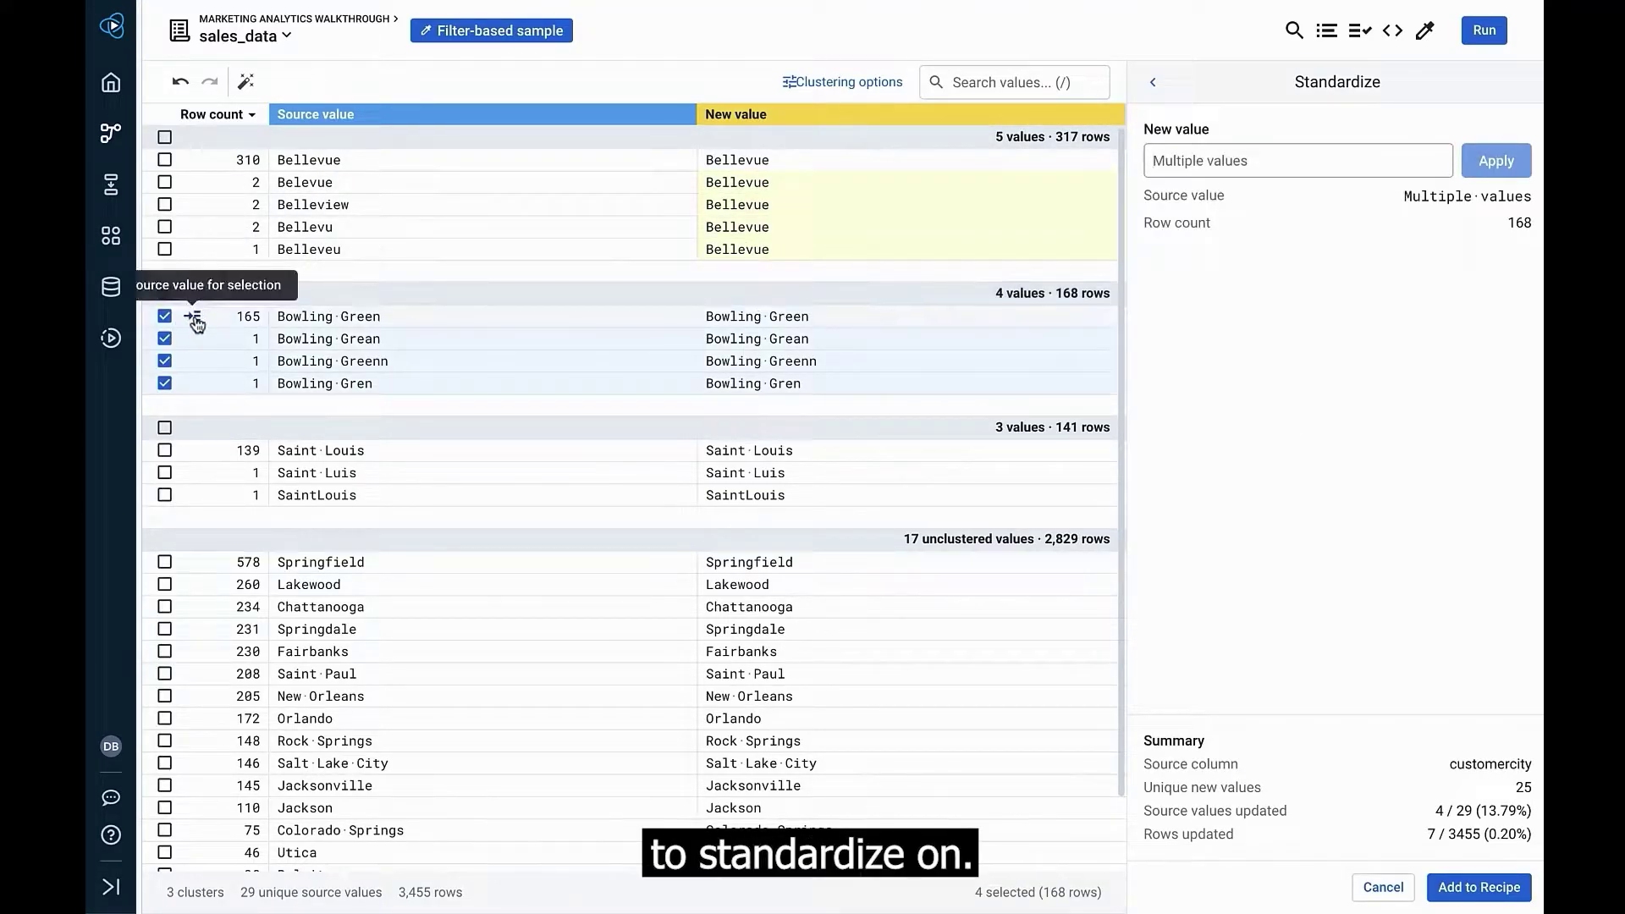
pyautogui.click(194, 319)
pyautogui.click(165, 427)
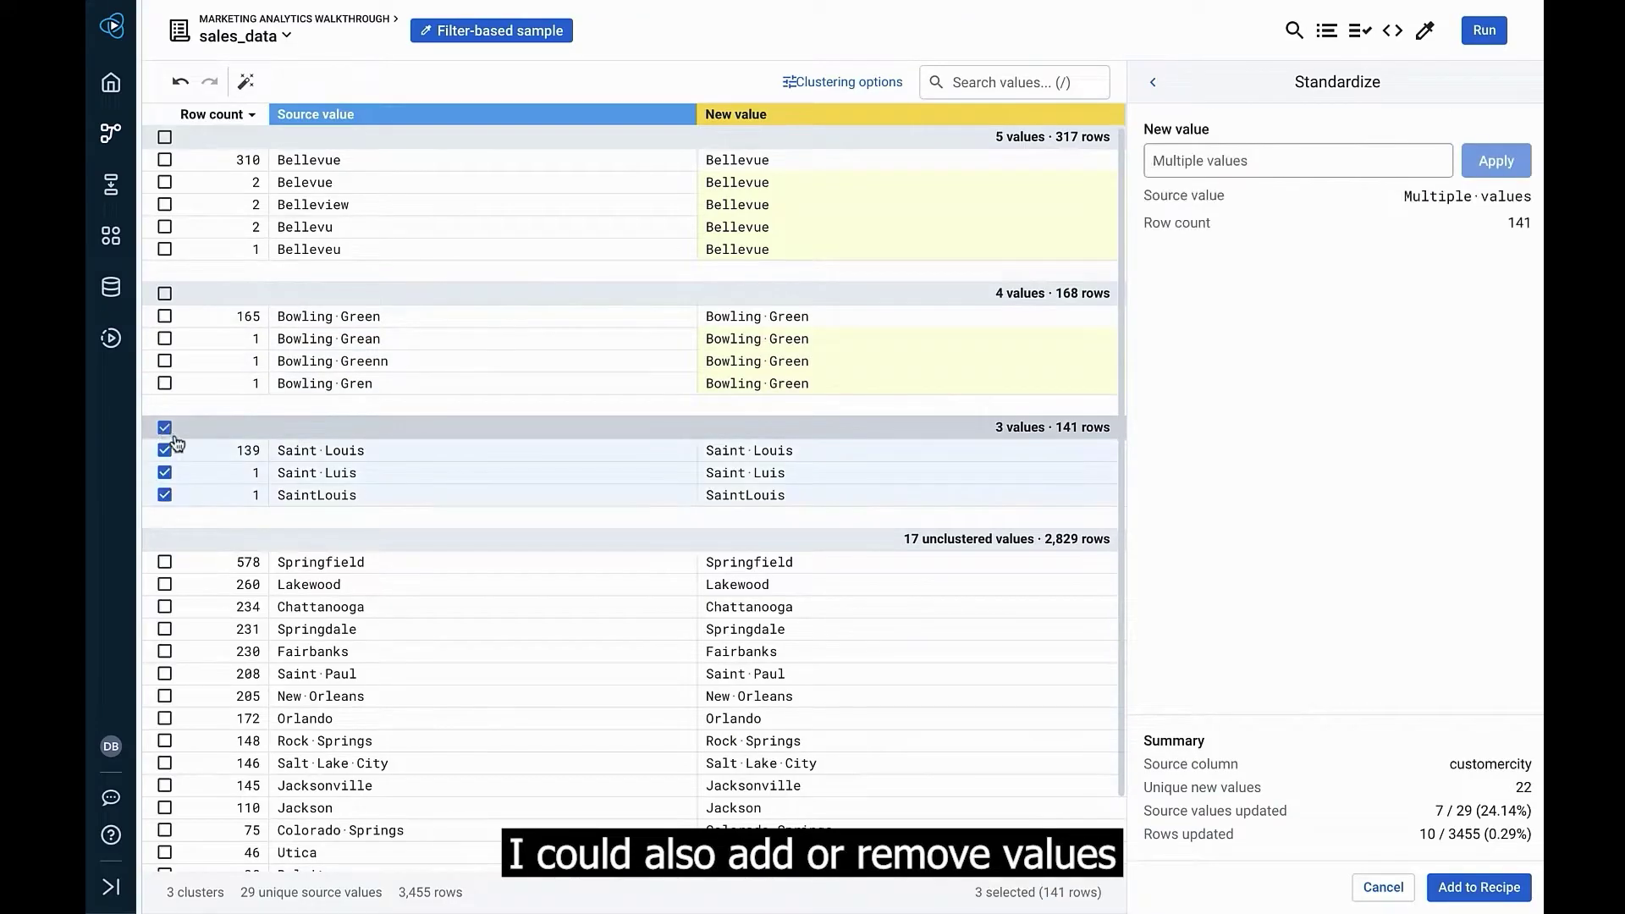
pyautogui.click(190, 452)
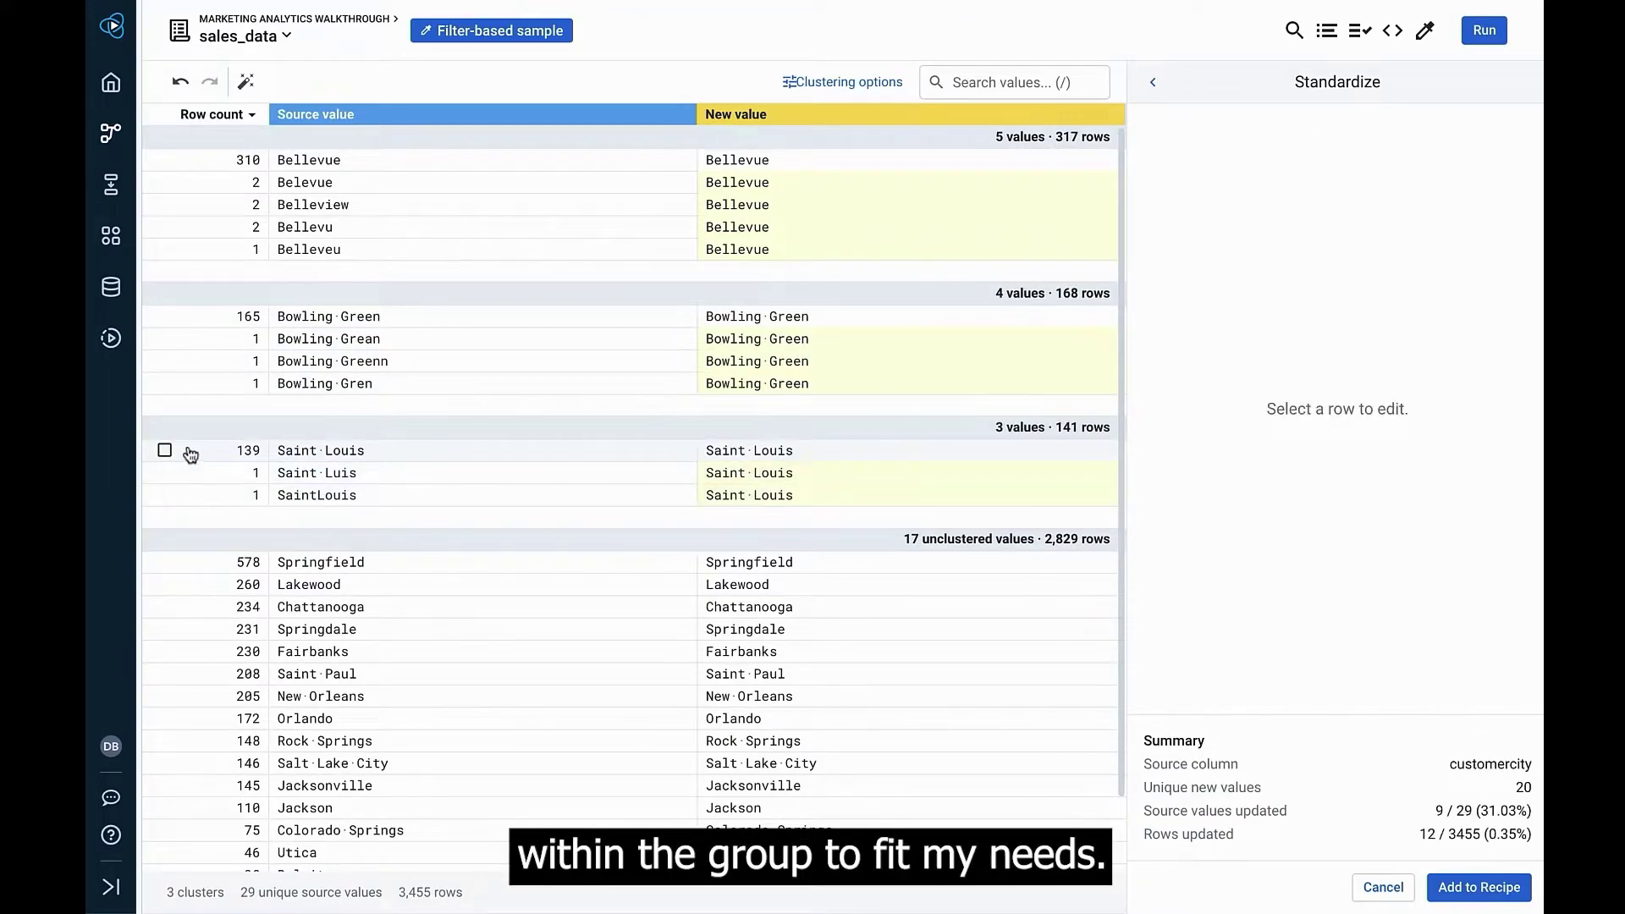
pyautogui.click(1470, 884)
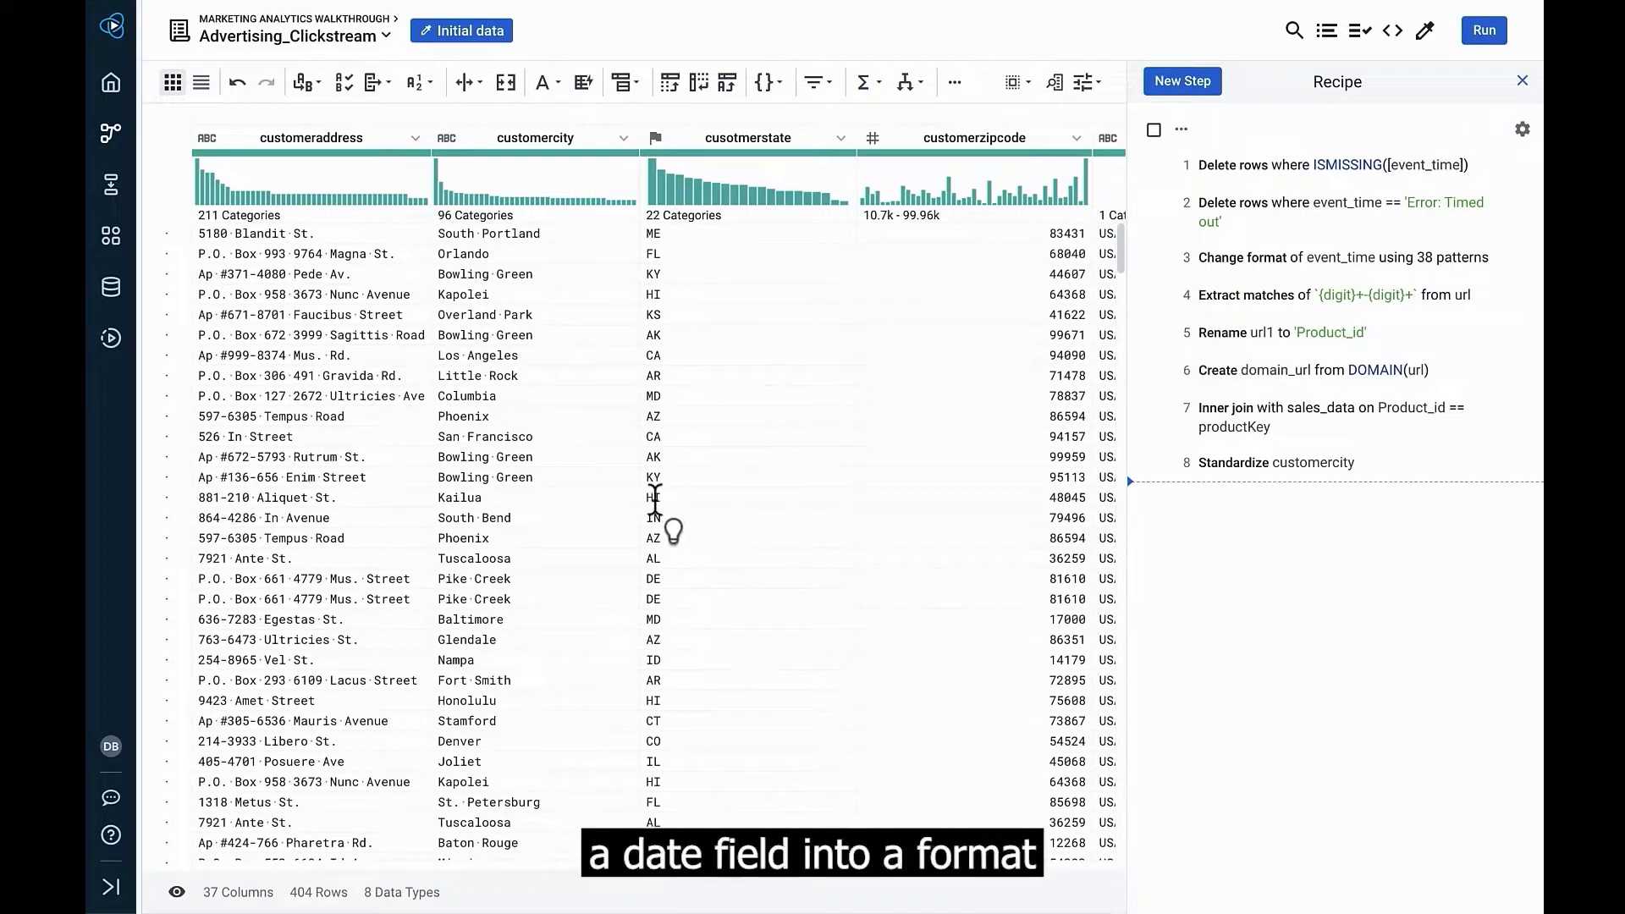
# - Derive an orderdate_clean column from orderdate using the example 2014/01/04 and add it to the recipe
pyautogui.hscroll(-2, 604, 481)
pyautogui.hscroll(-6, 603, 482)
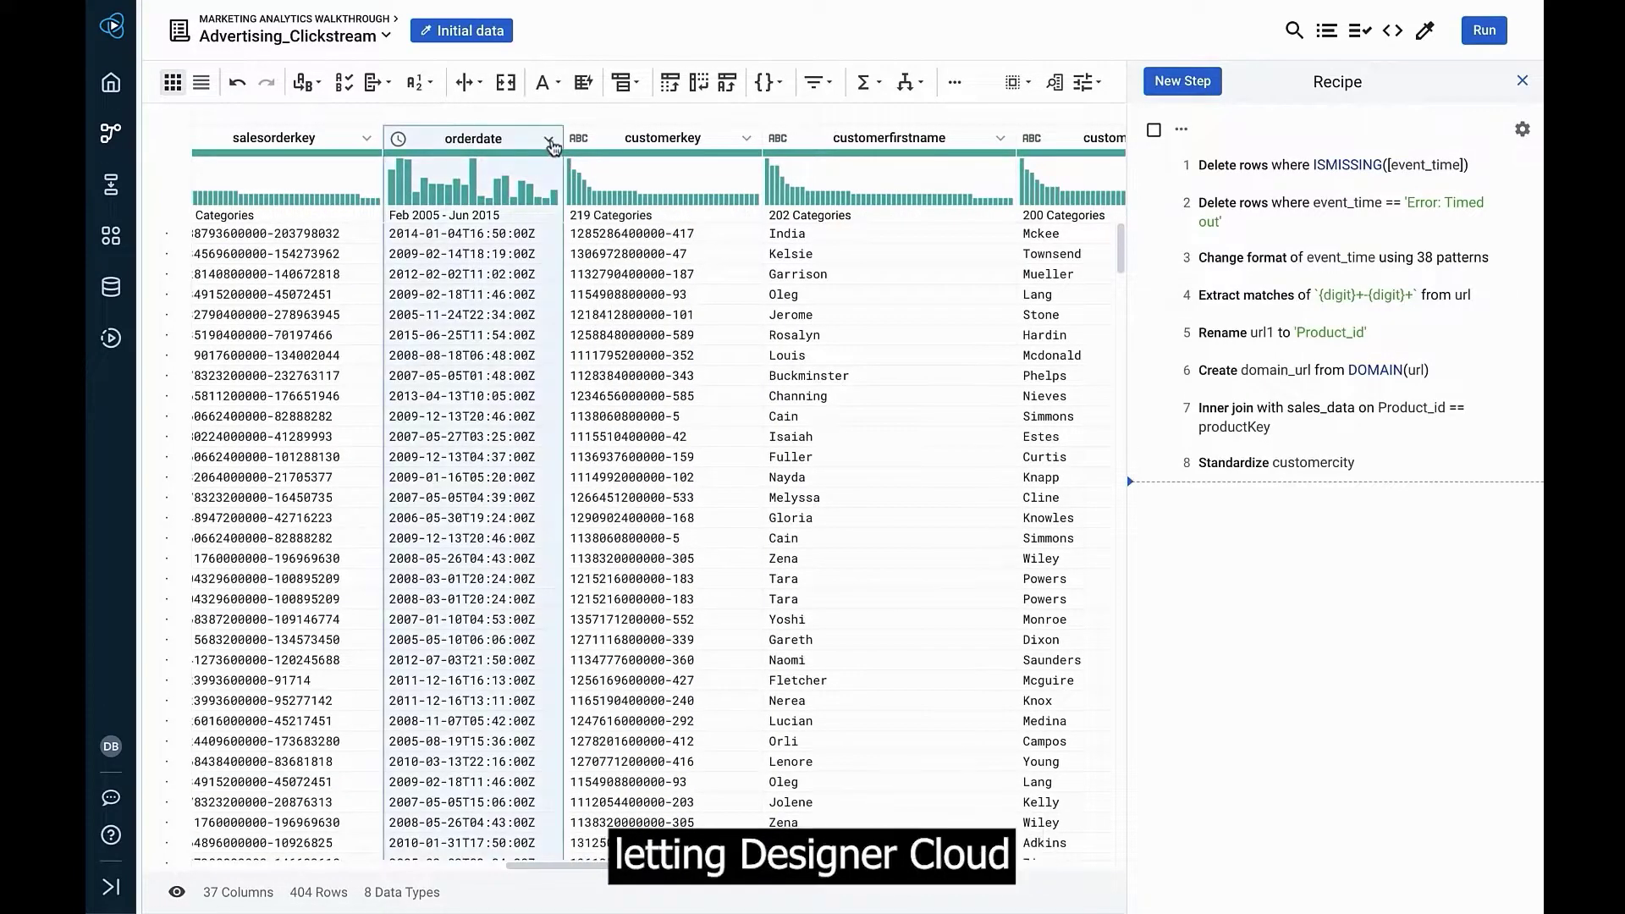
pyautogui.click(549, 140)
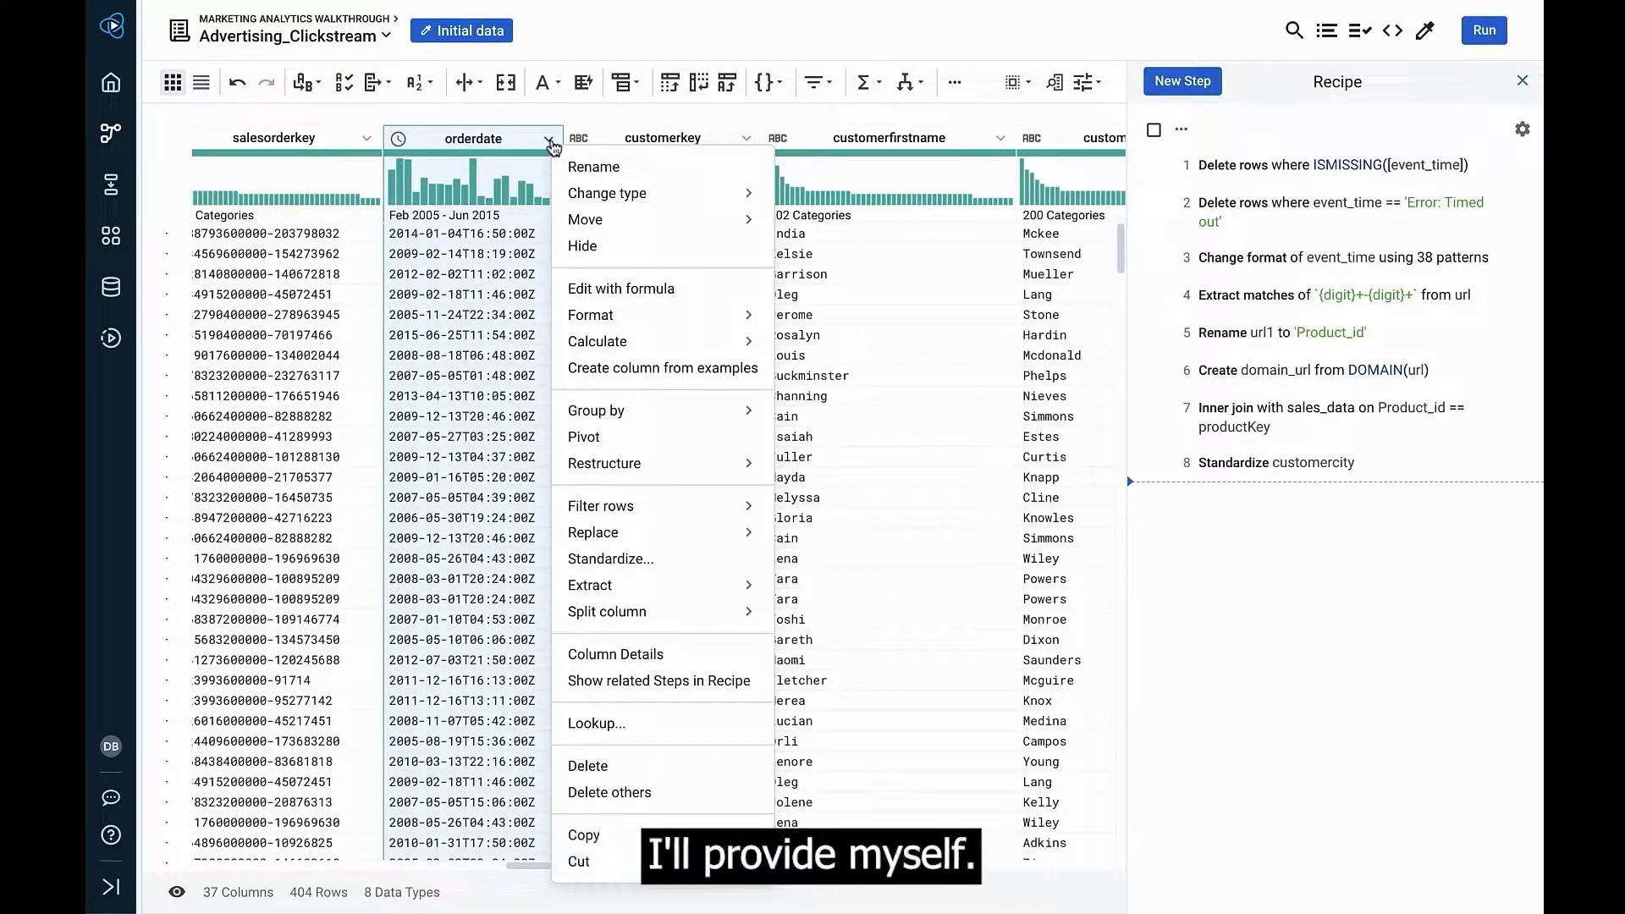
pyautogui.click(570, 374)
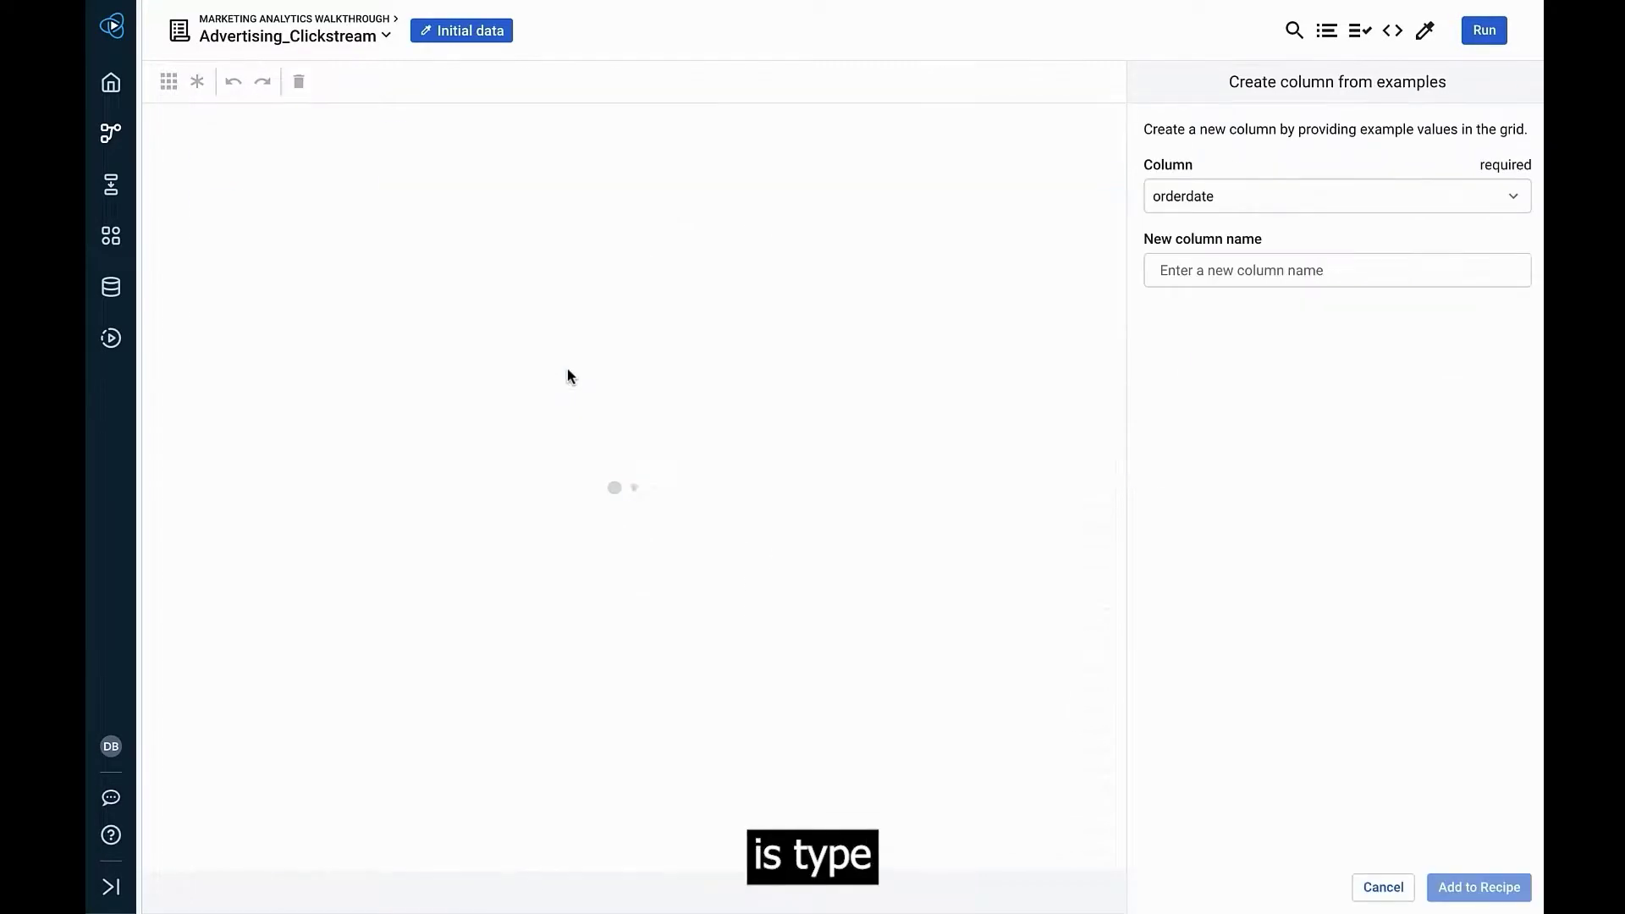
pyautogui.write('2014/01/04')
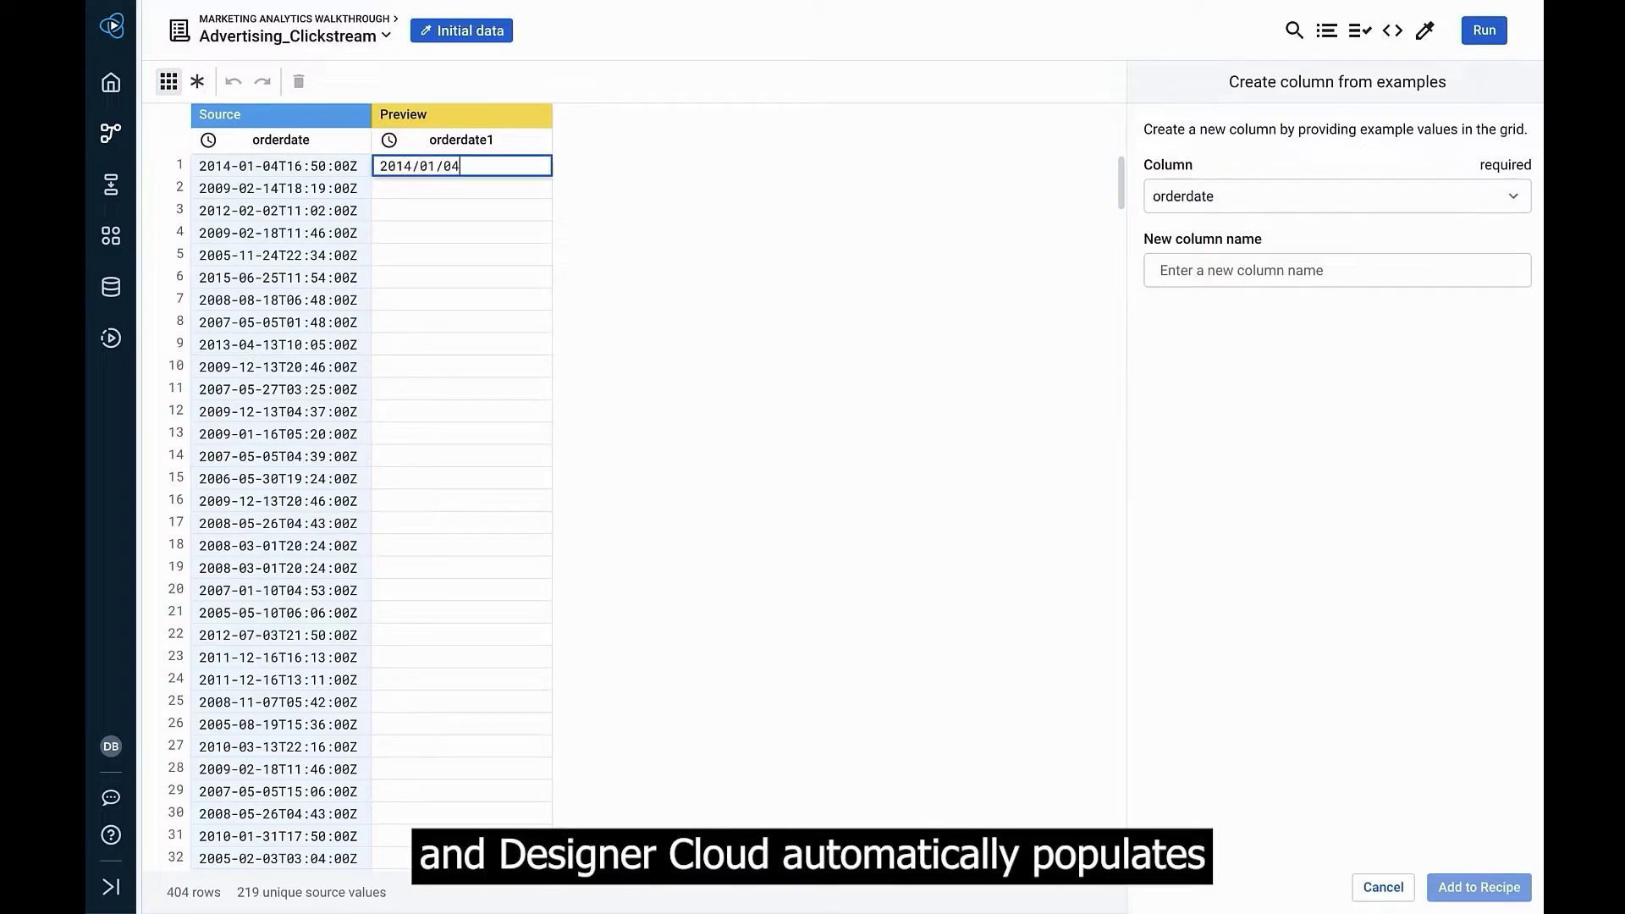
pyautogui.press('Return')
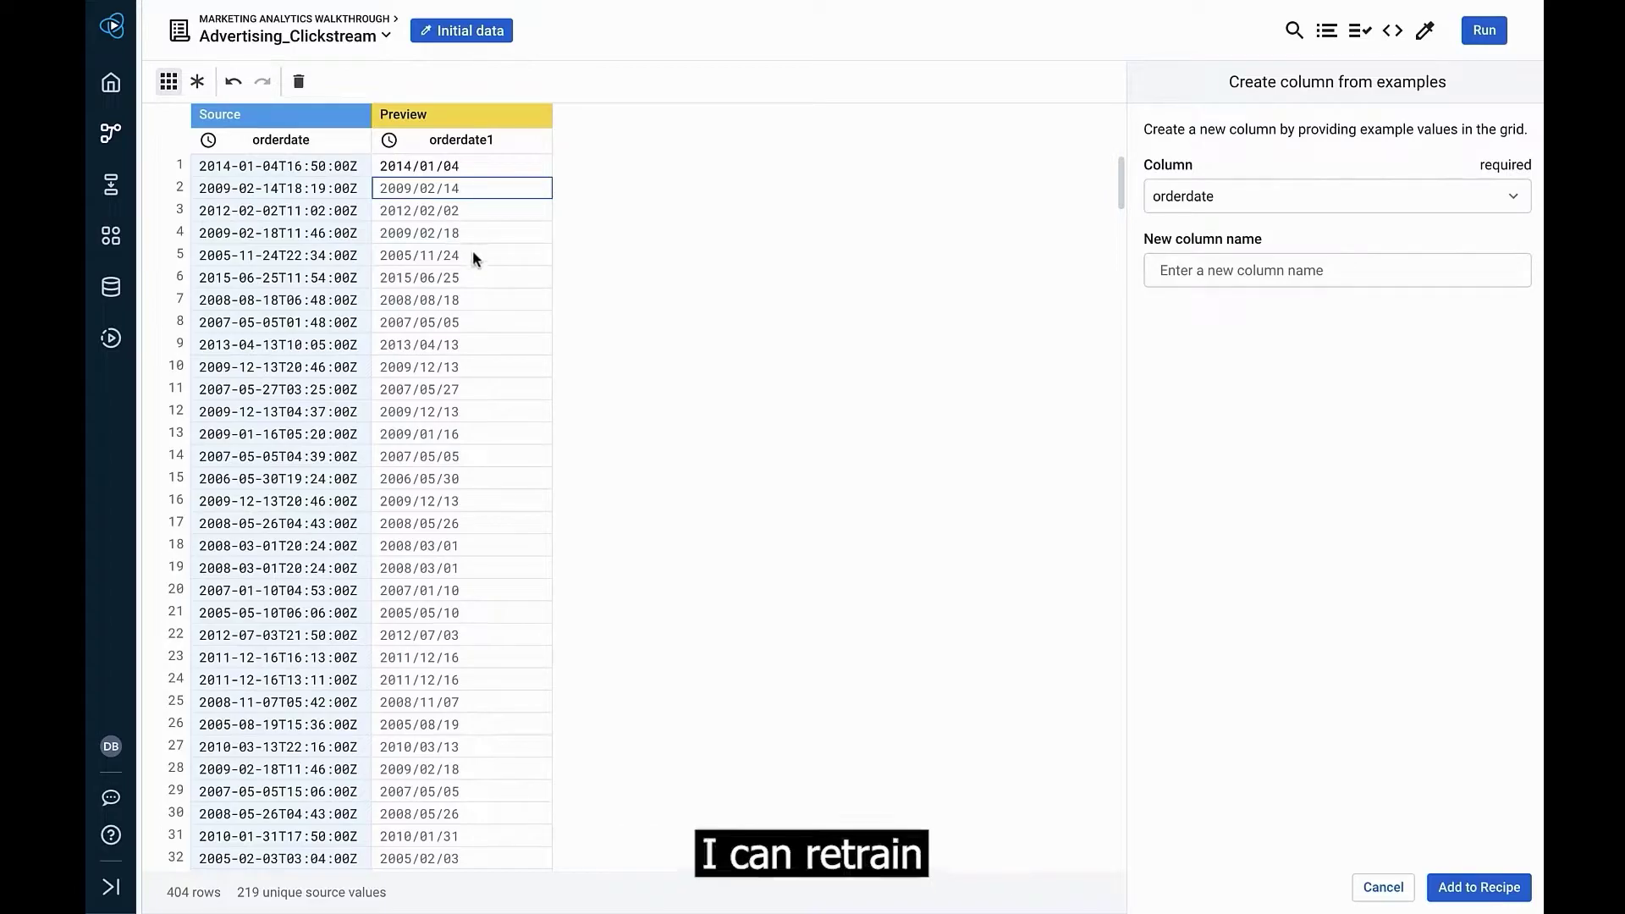
pyautogui.click(1161, 271)
pyautogui.write('orde')
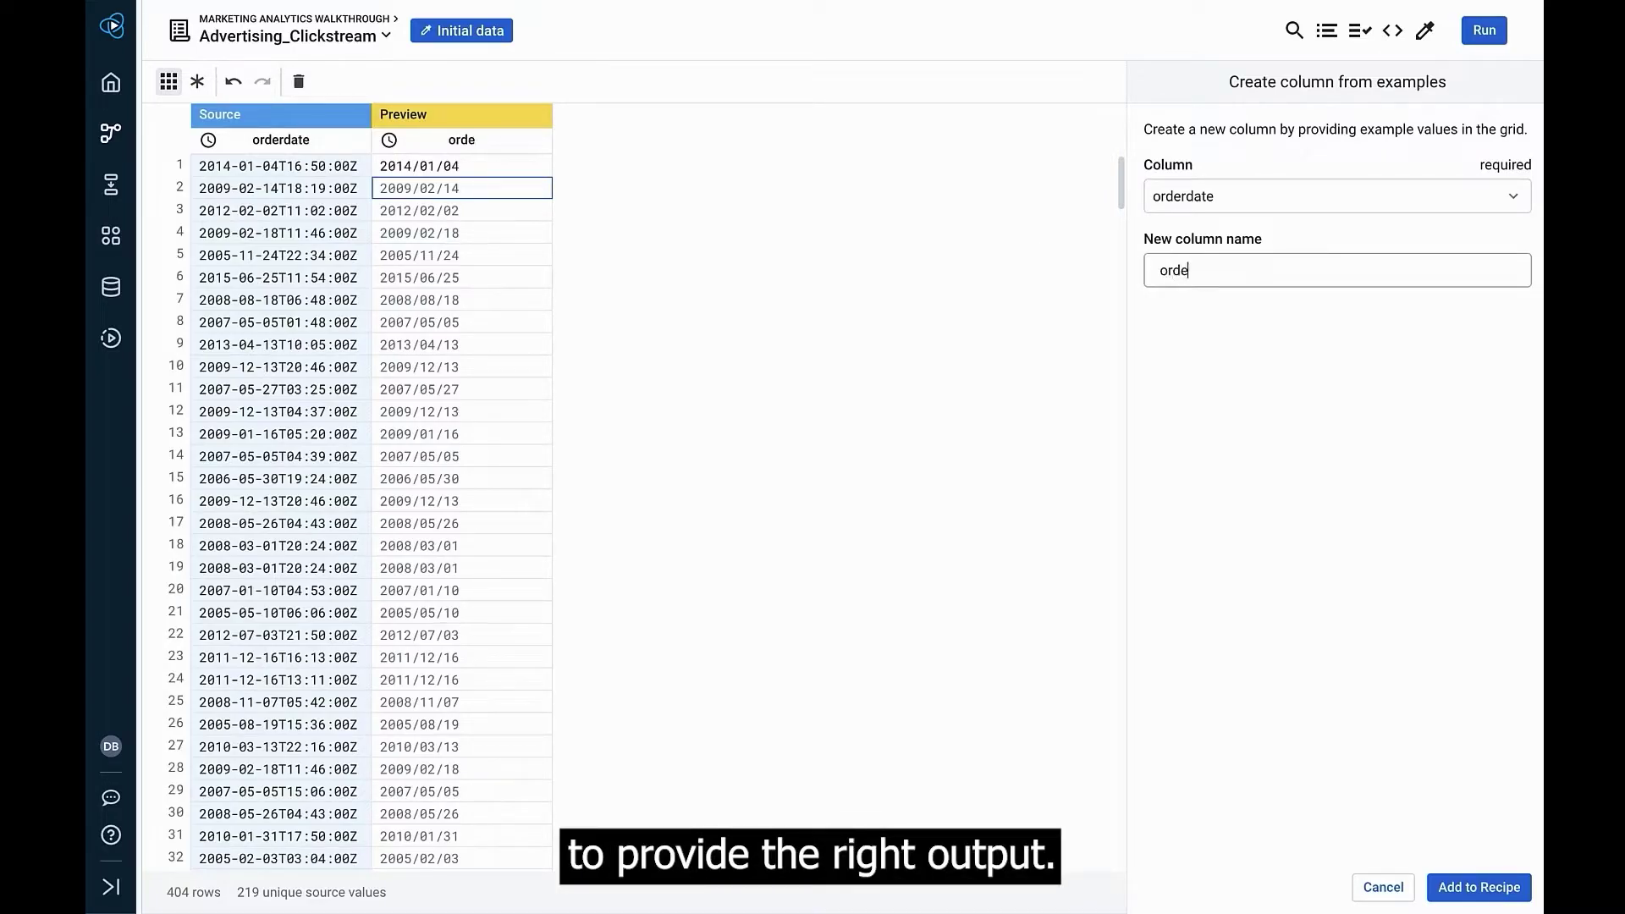
pyautogui.write('rdate_clean')
pyautogui.click(1515, 885)
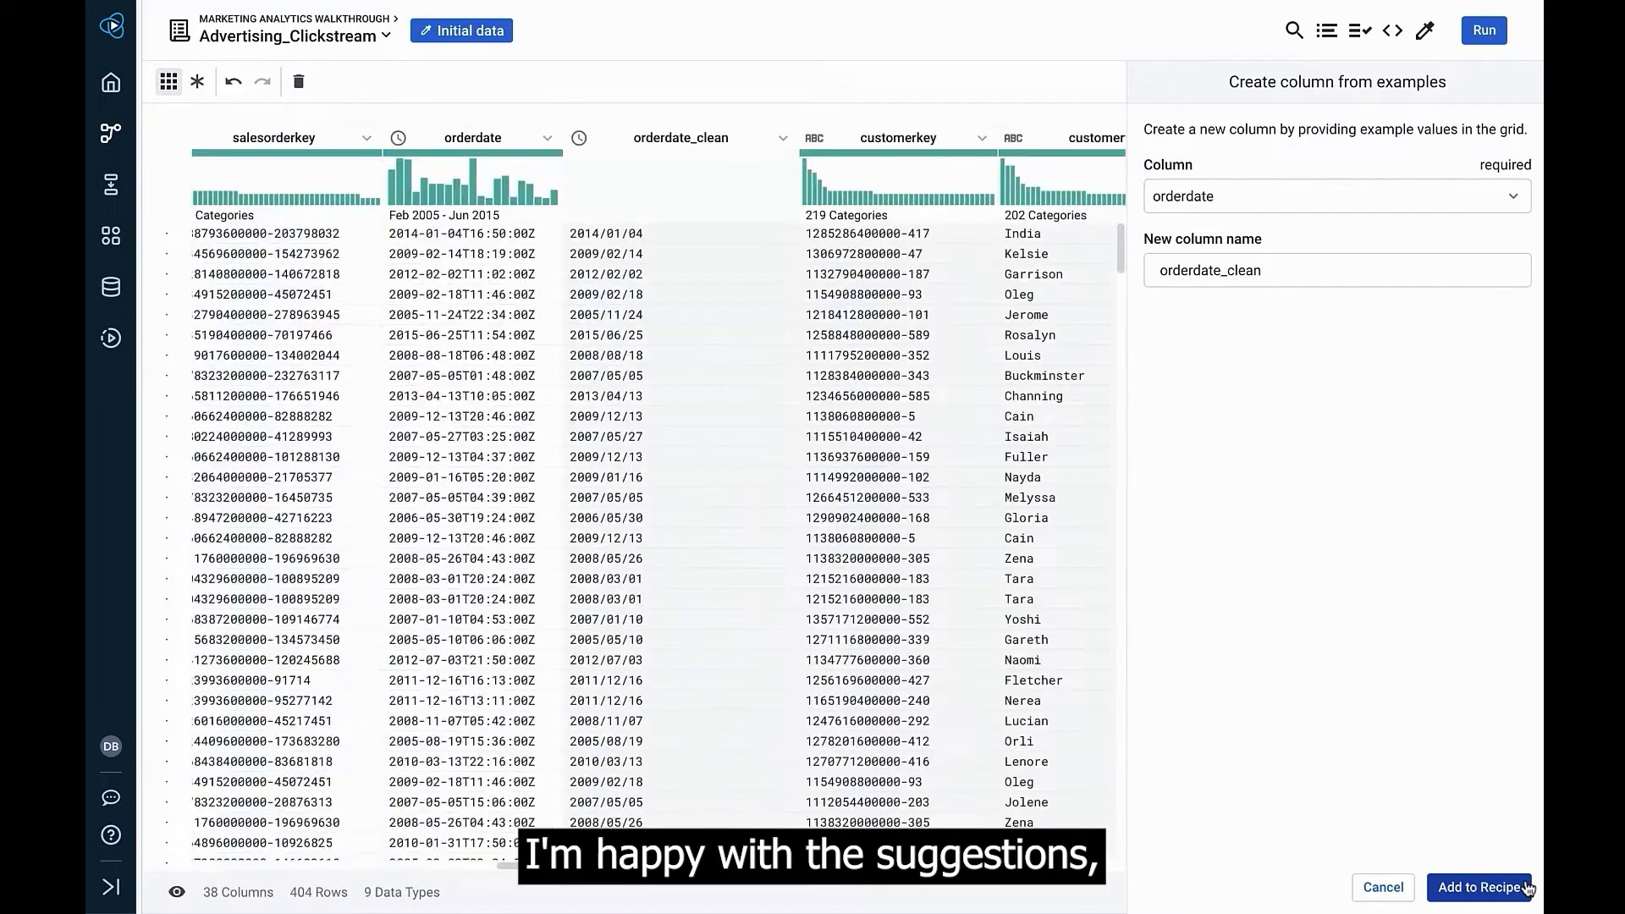
pyautogui.click(547, 137)
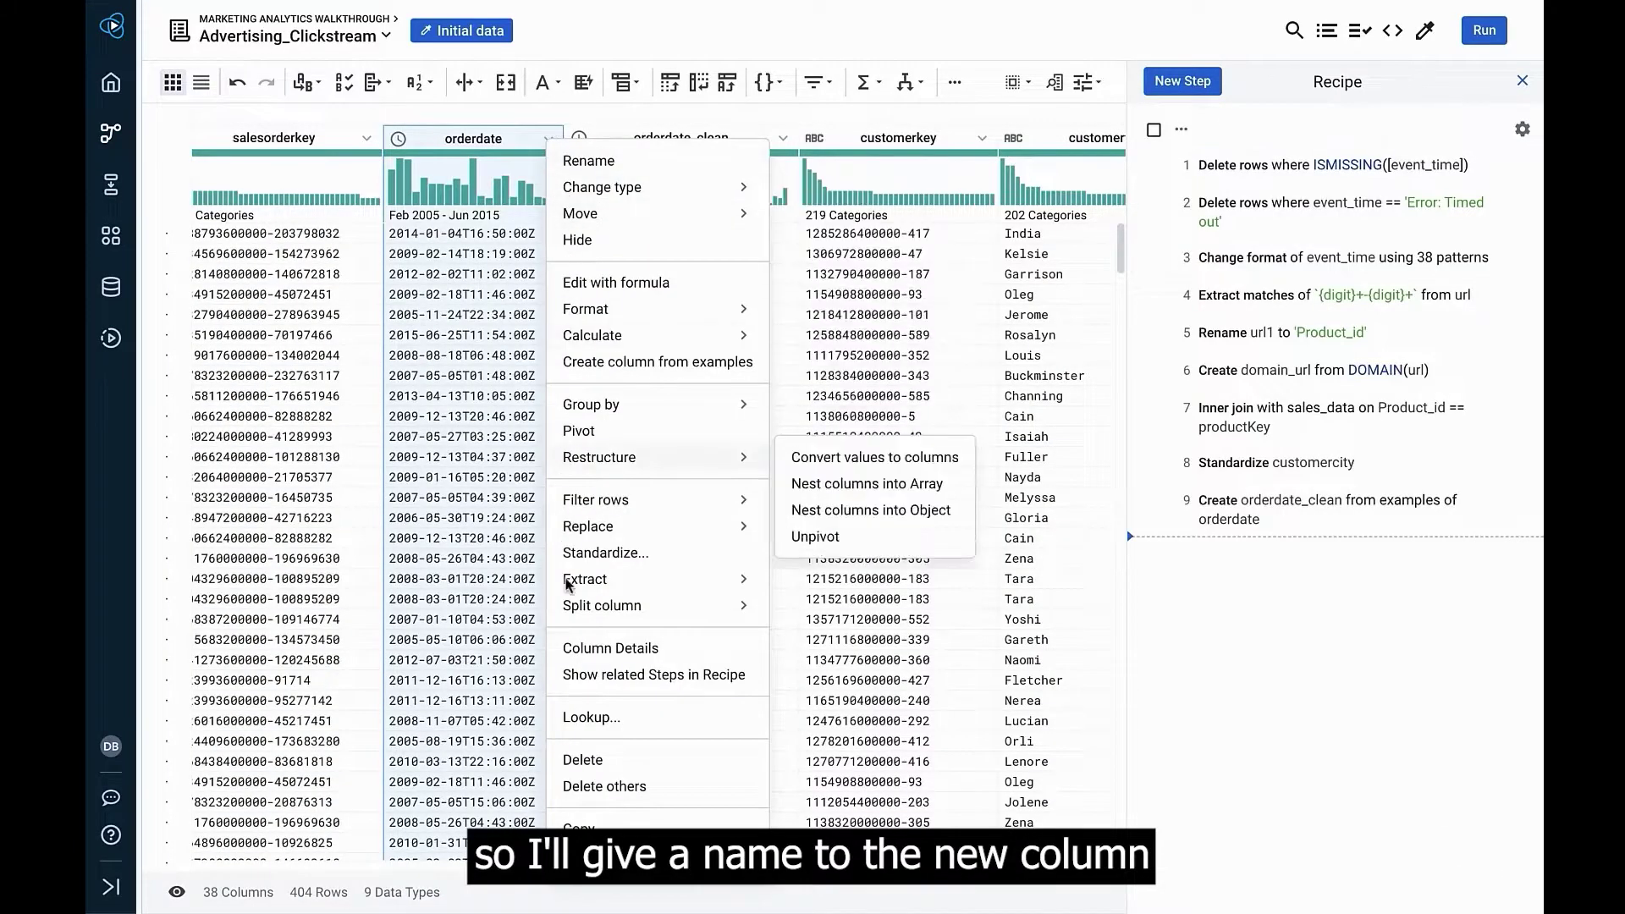
# - Delete the original orderdate column, leaving orderdate_clean
pyautogui.click(590, 772)
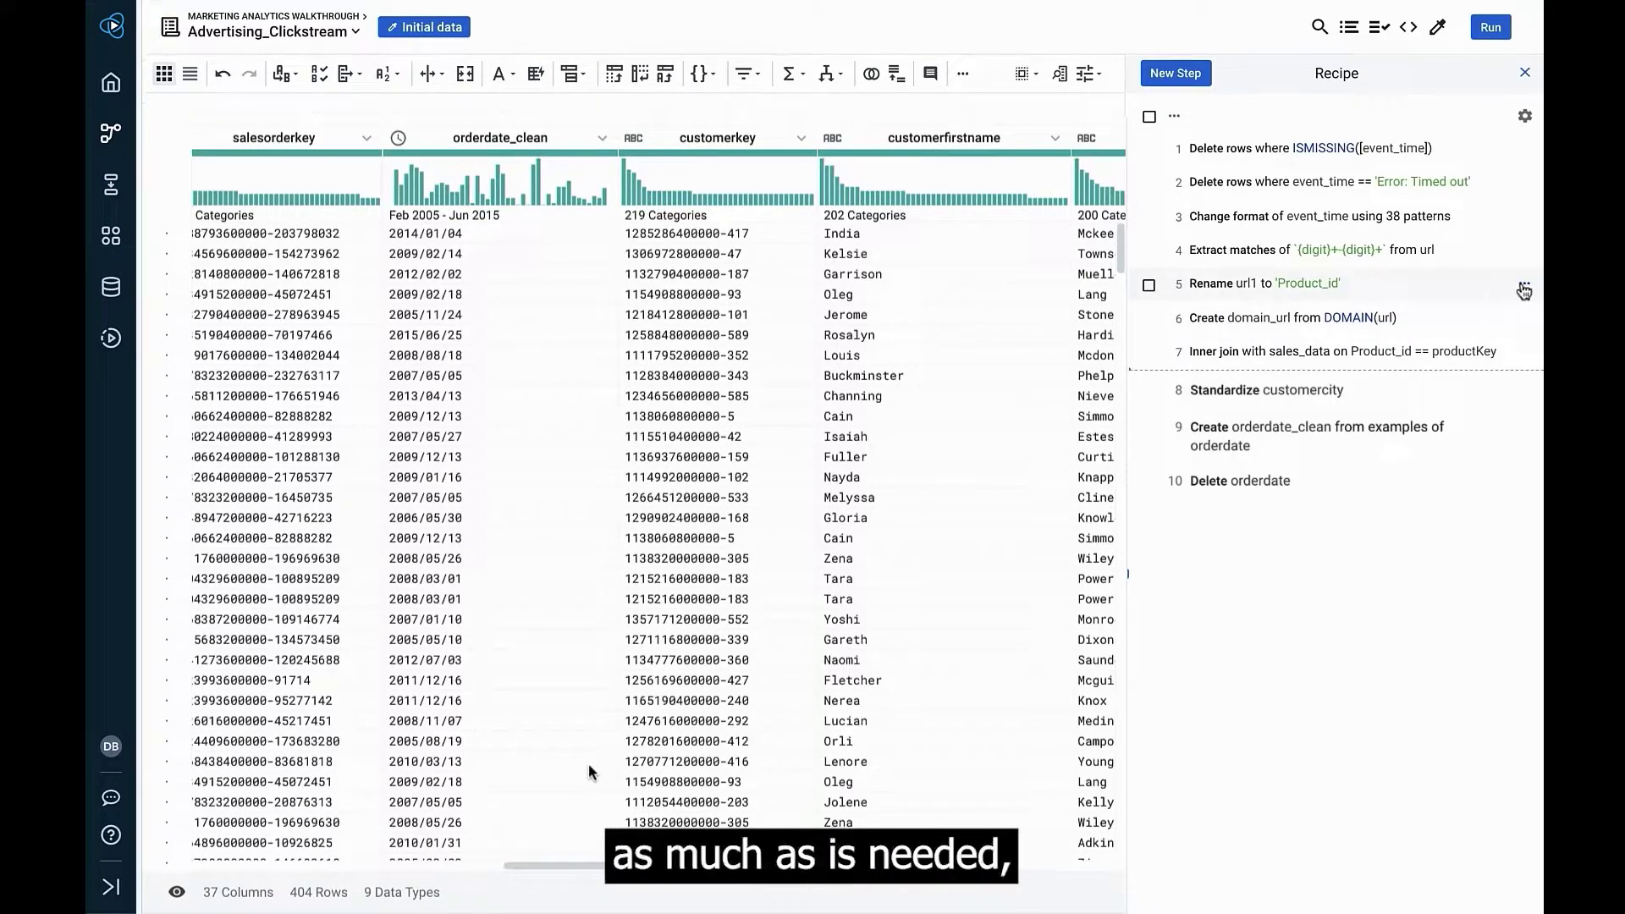
pyautogui.click(1524, 286)
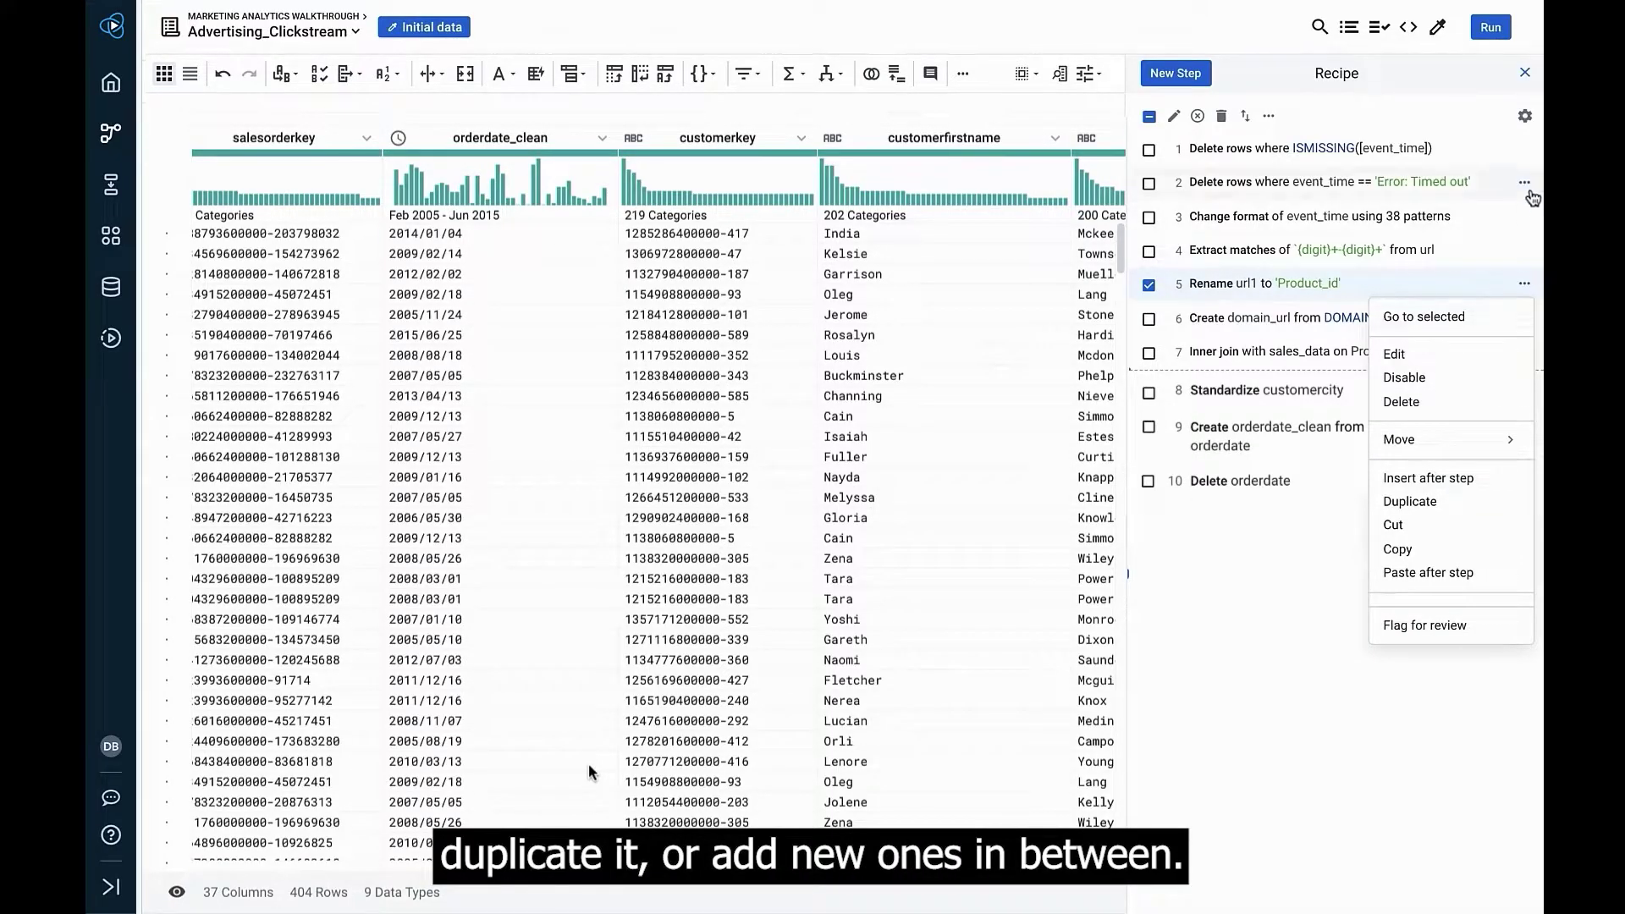
# - Show the recipe's edit history from the Recipe options menu
pyautogui.click(1526, 119)
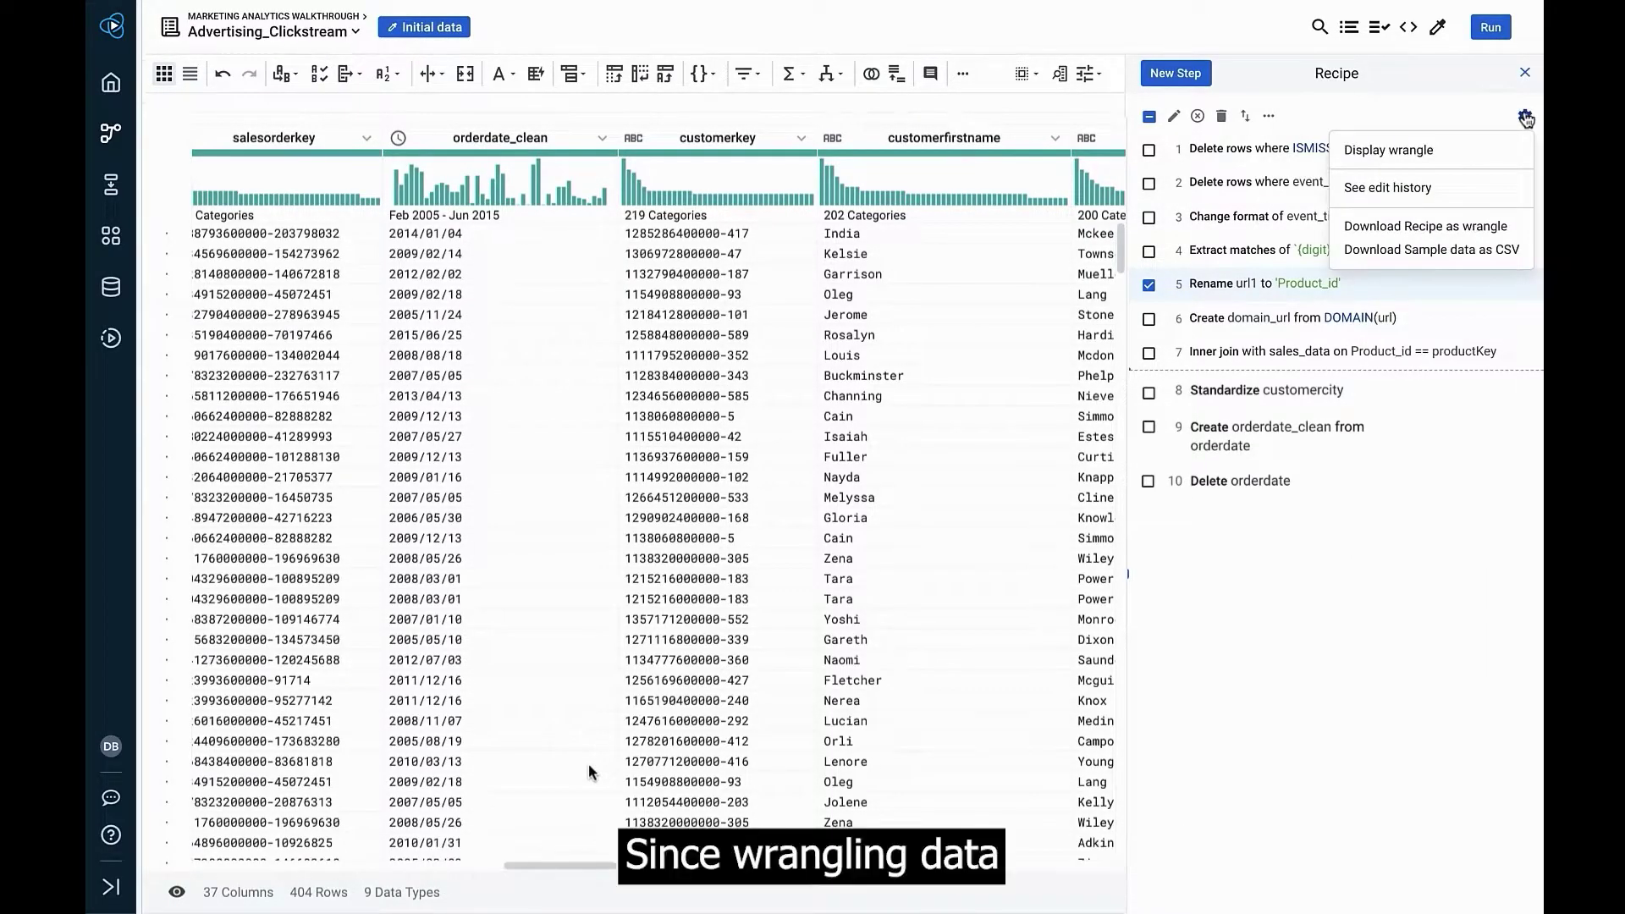
pyautogui.click(1491, 185)
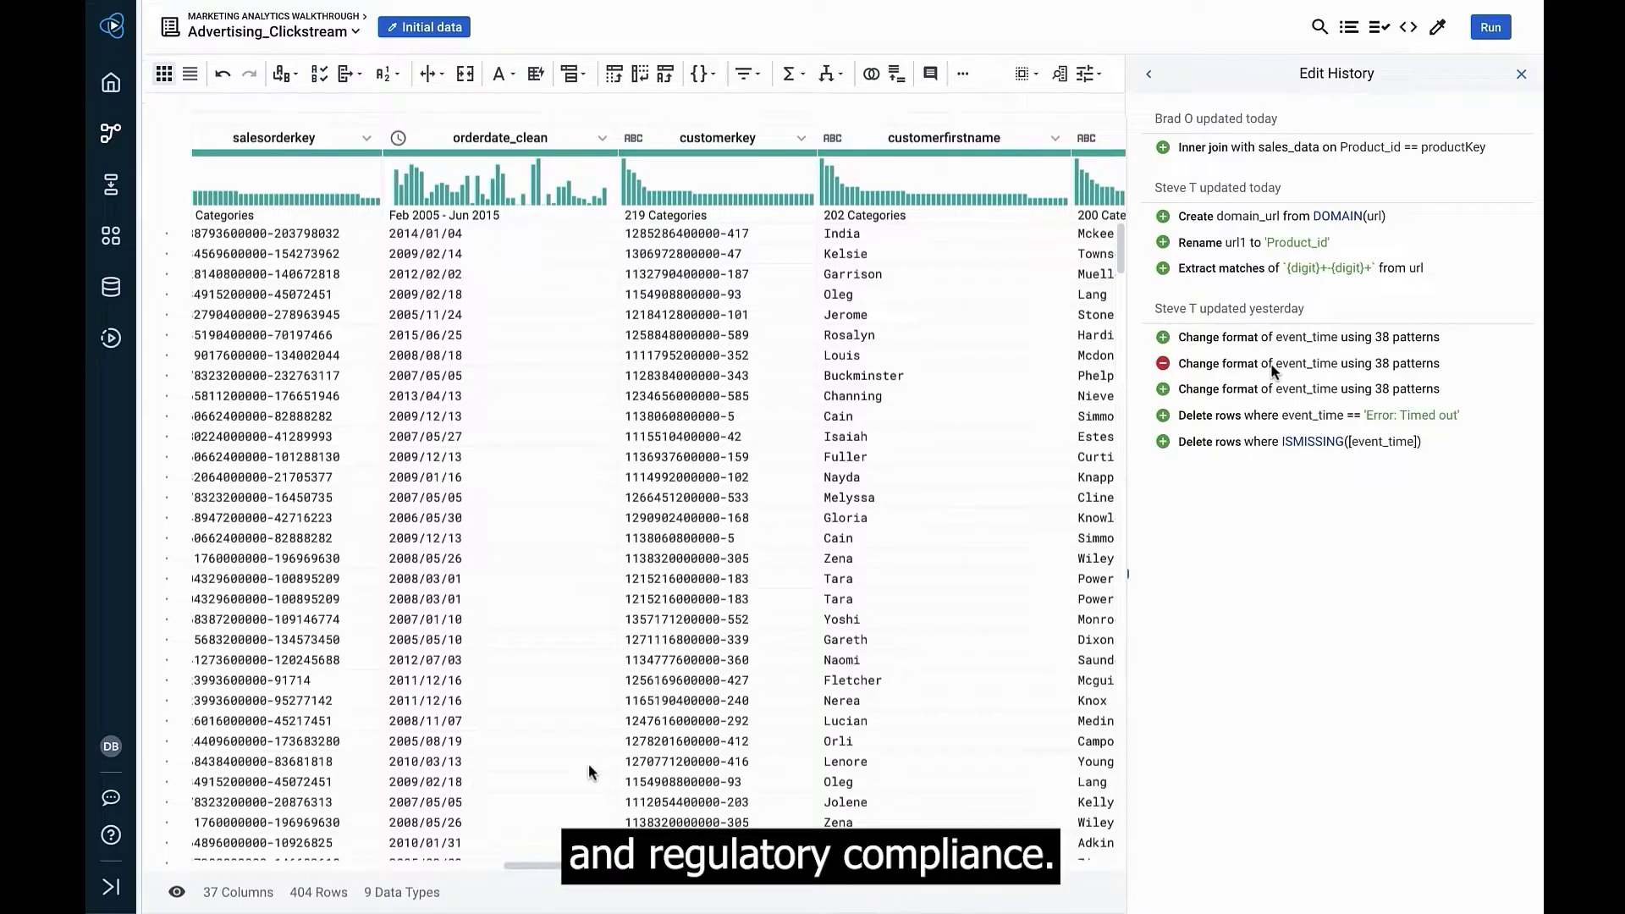
# - Add a Snowflake output to PUBLIC.Advertising_Clickstream_Snowflake that drops and recreates the table every run
pyautogui.click(277, 19)
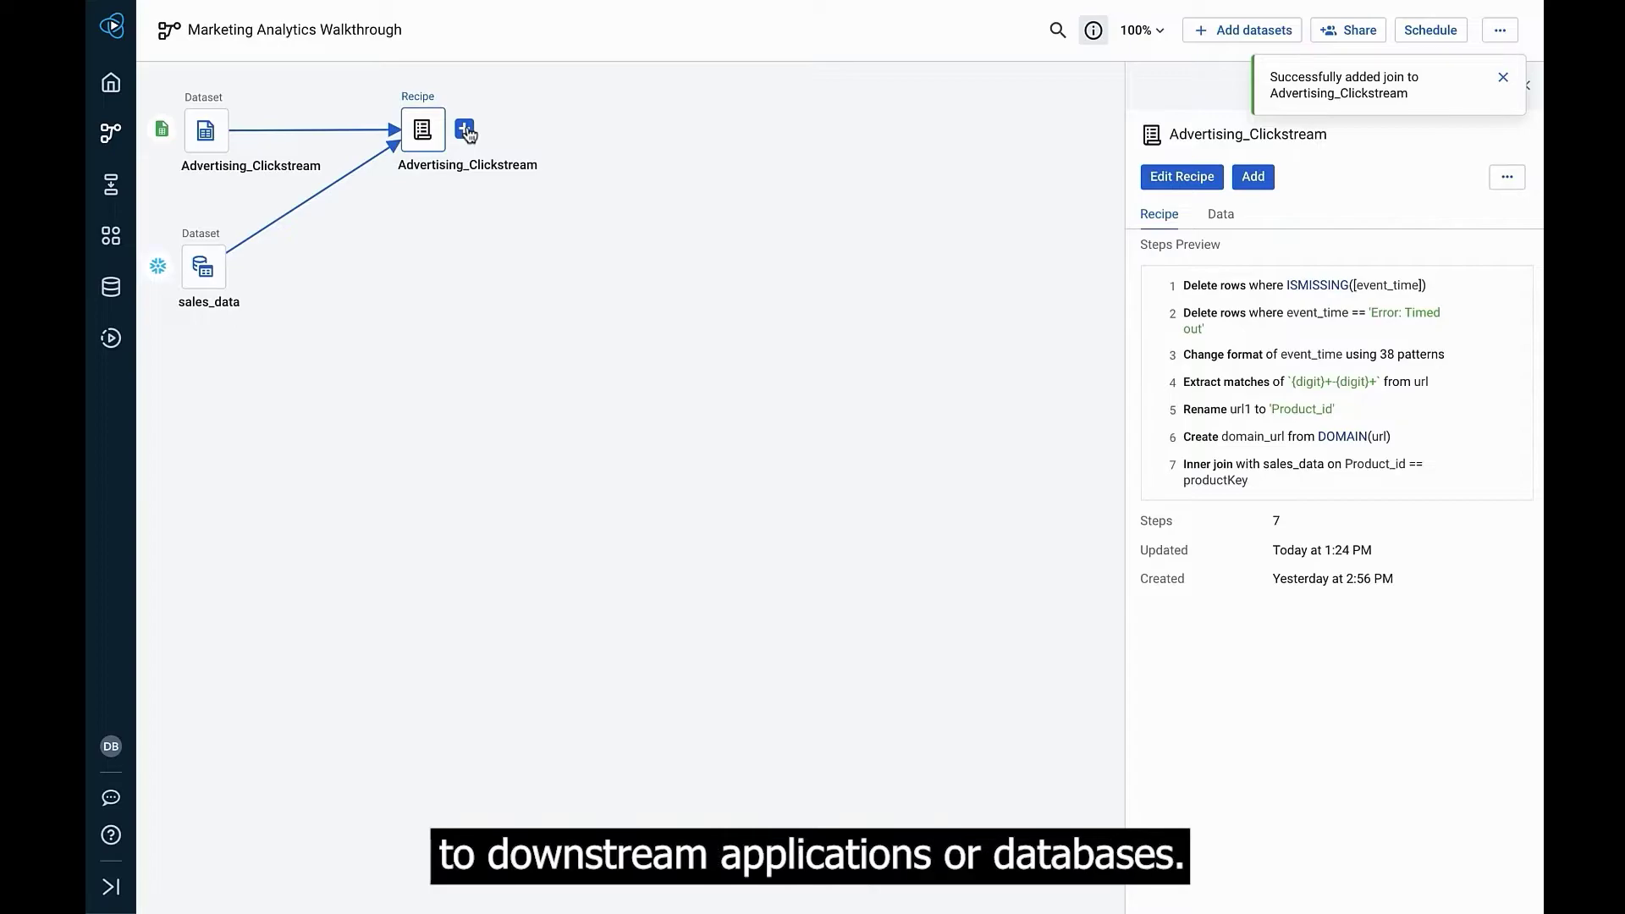
pyautogui.click(465, 130)
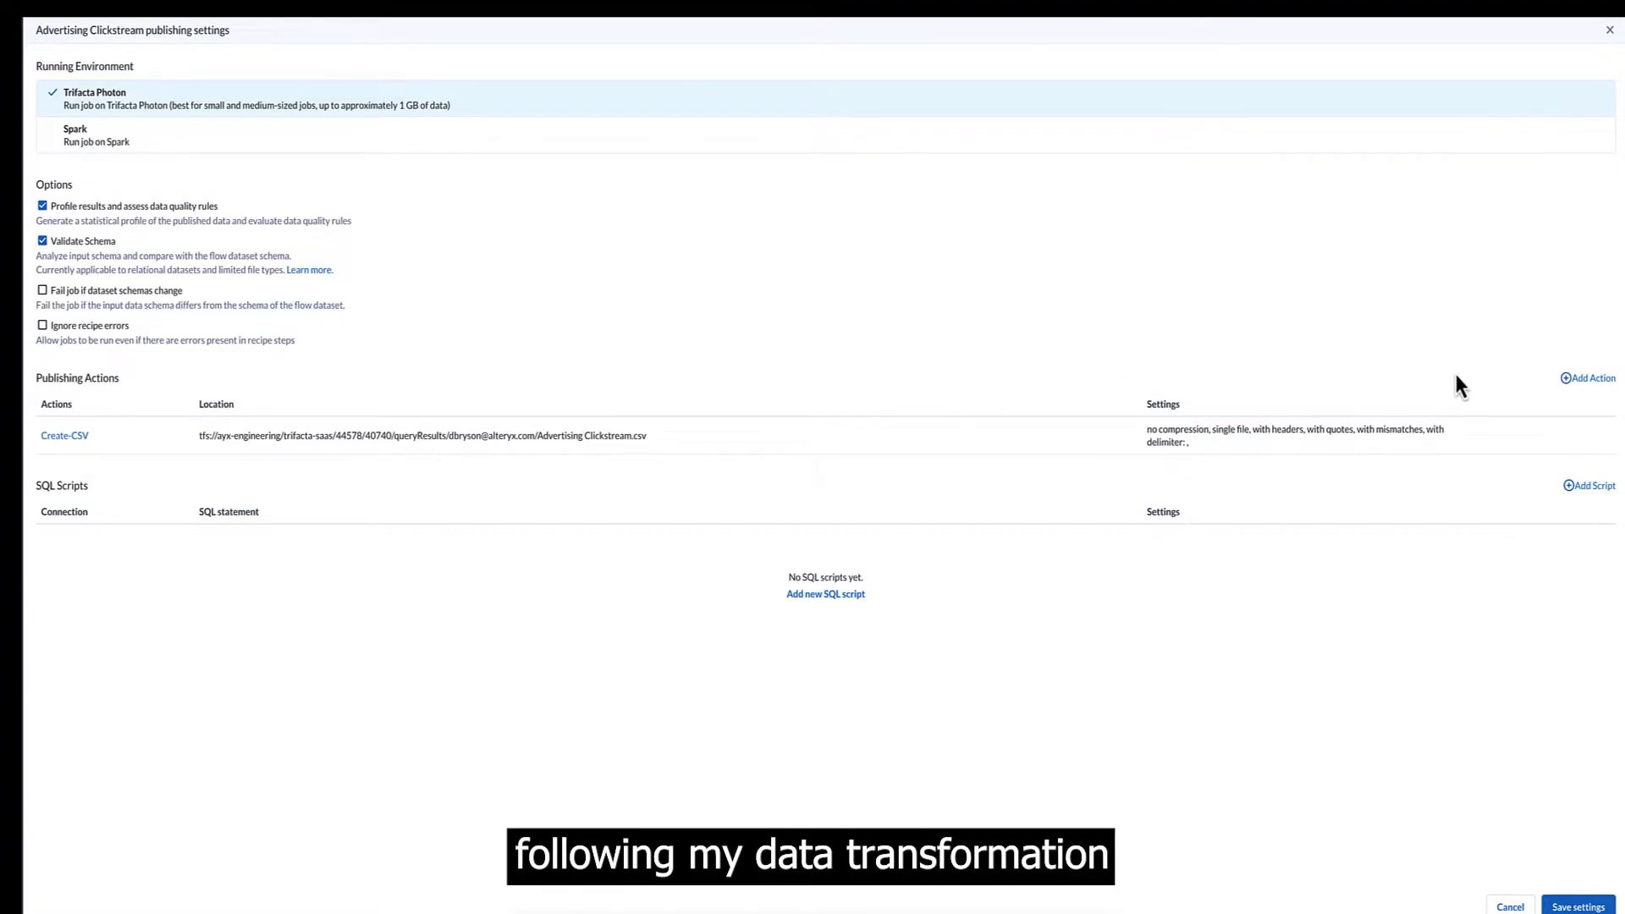
pyautogui.click(1590, 381)
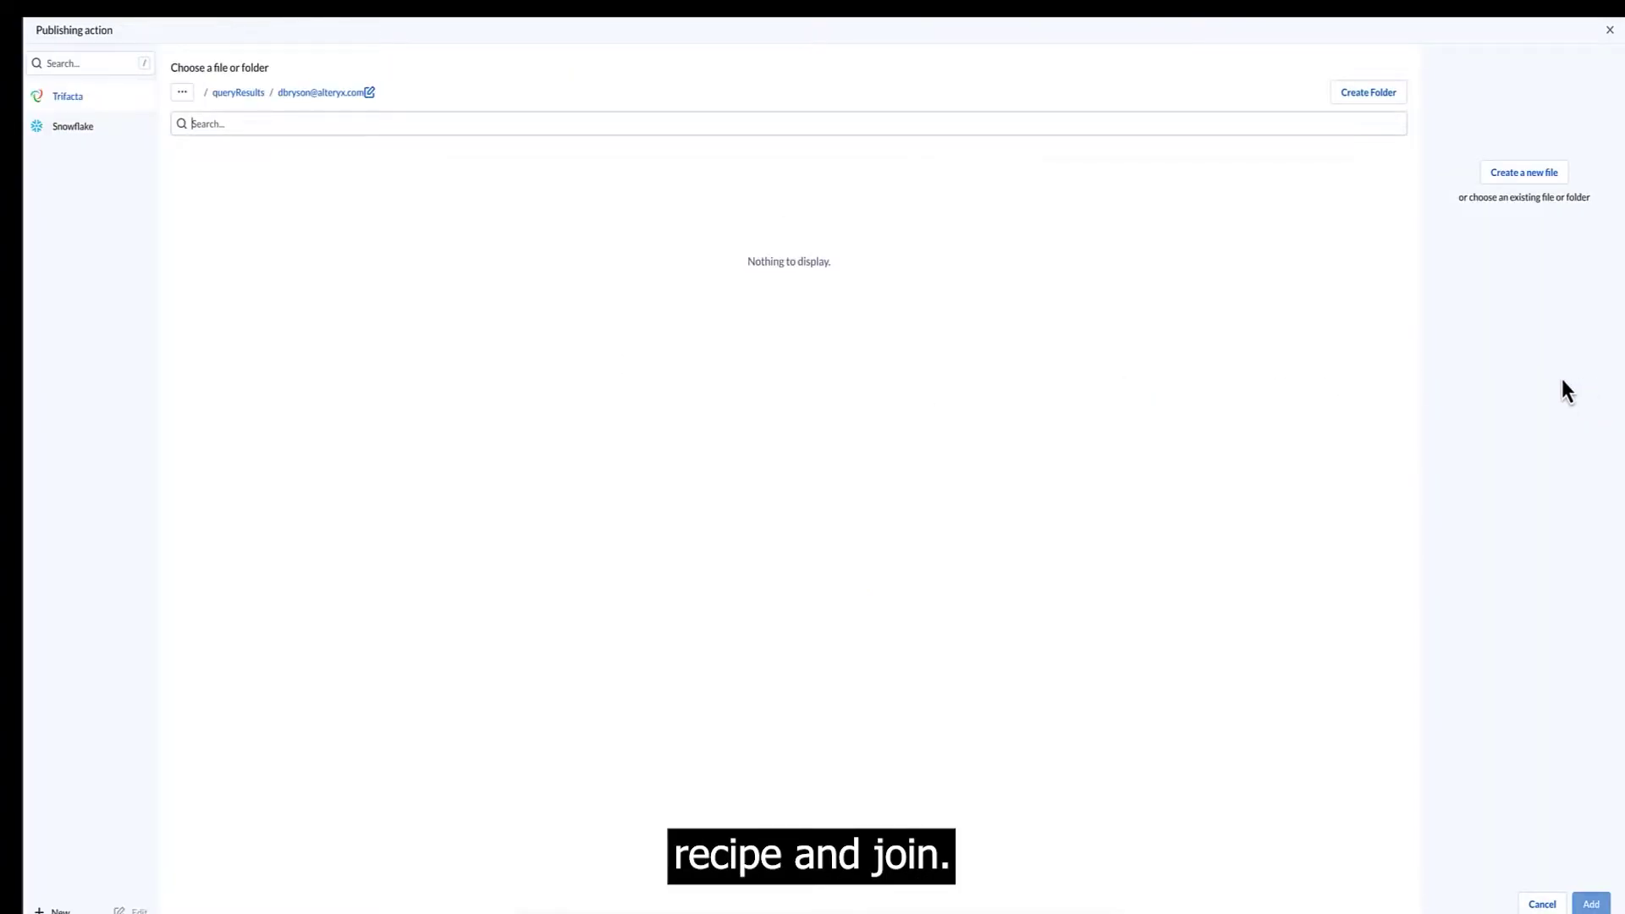
pyautogui.click(74, 138)
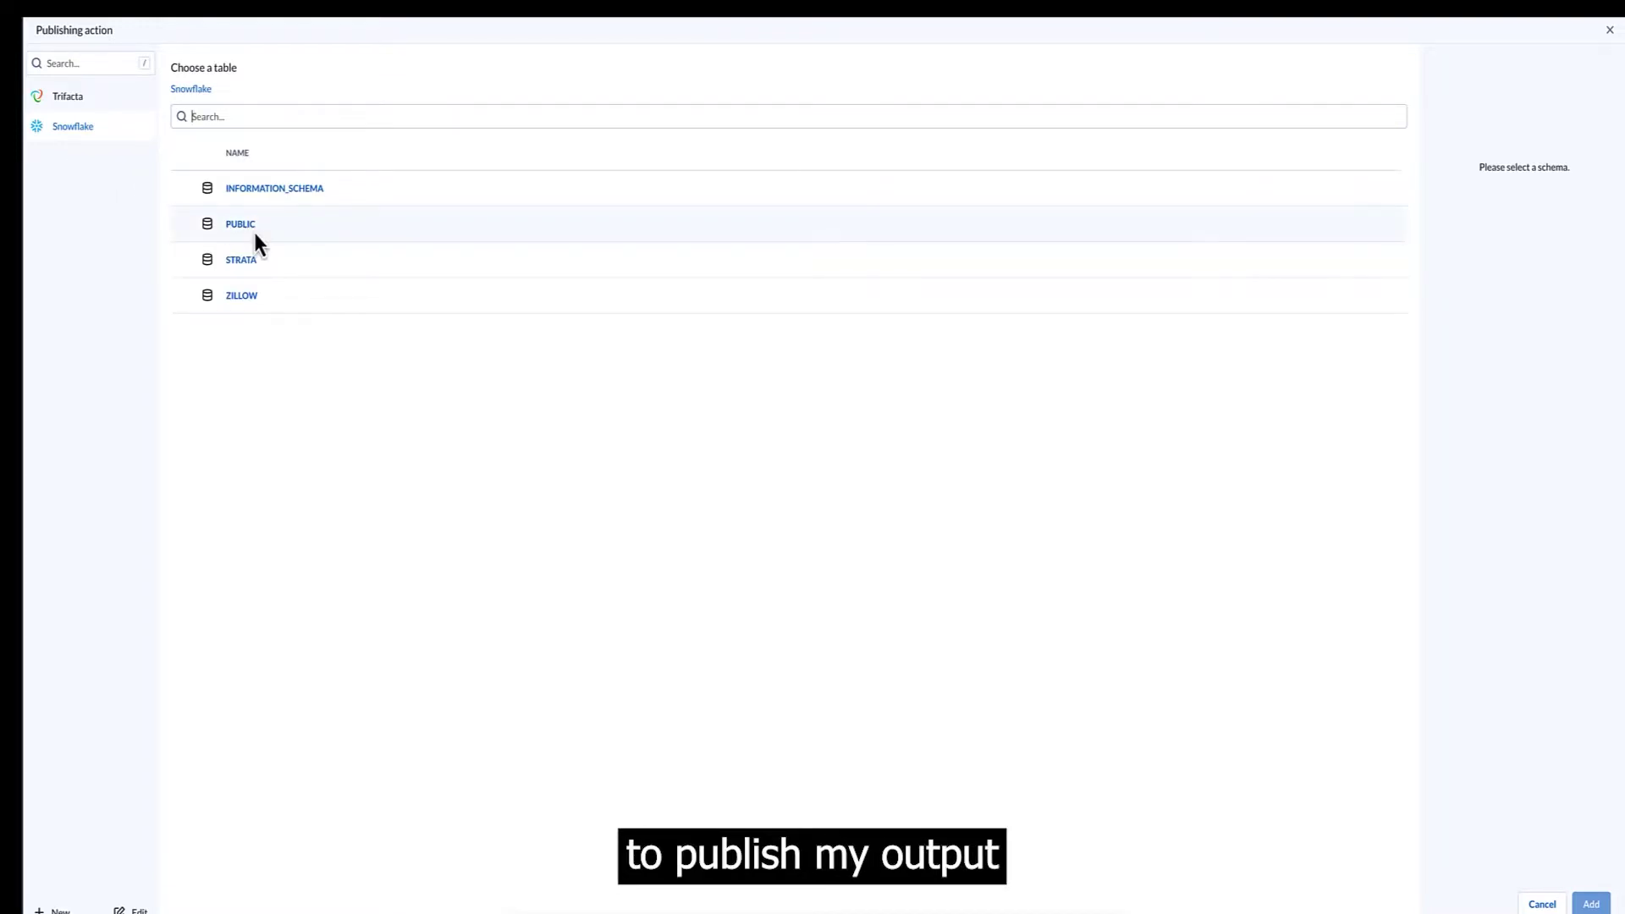
pyautogui.click(249, 225)
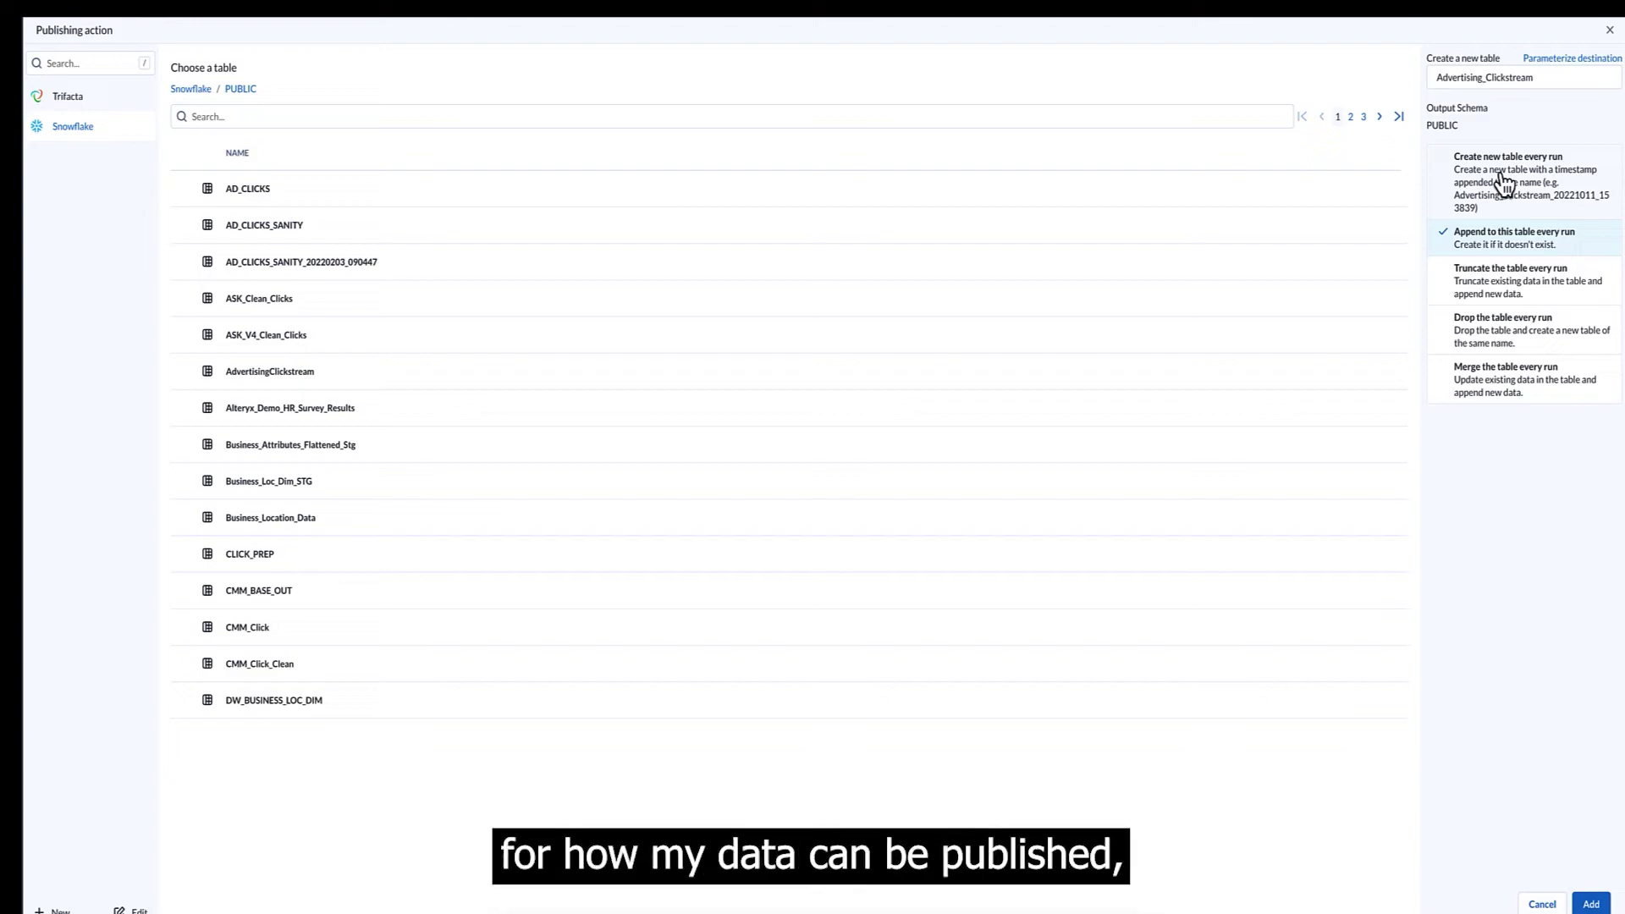
pyautogui.click(1499, 332)
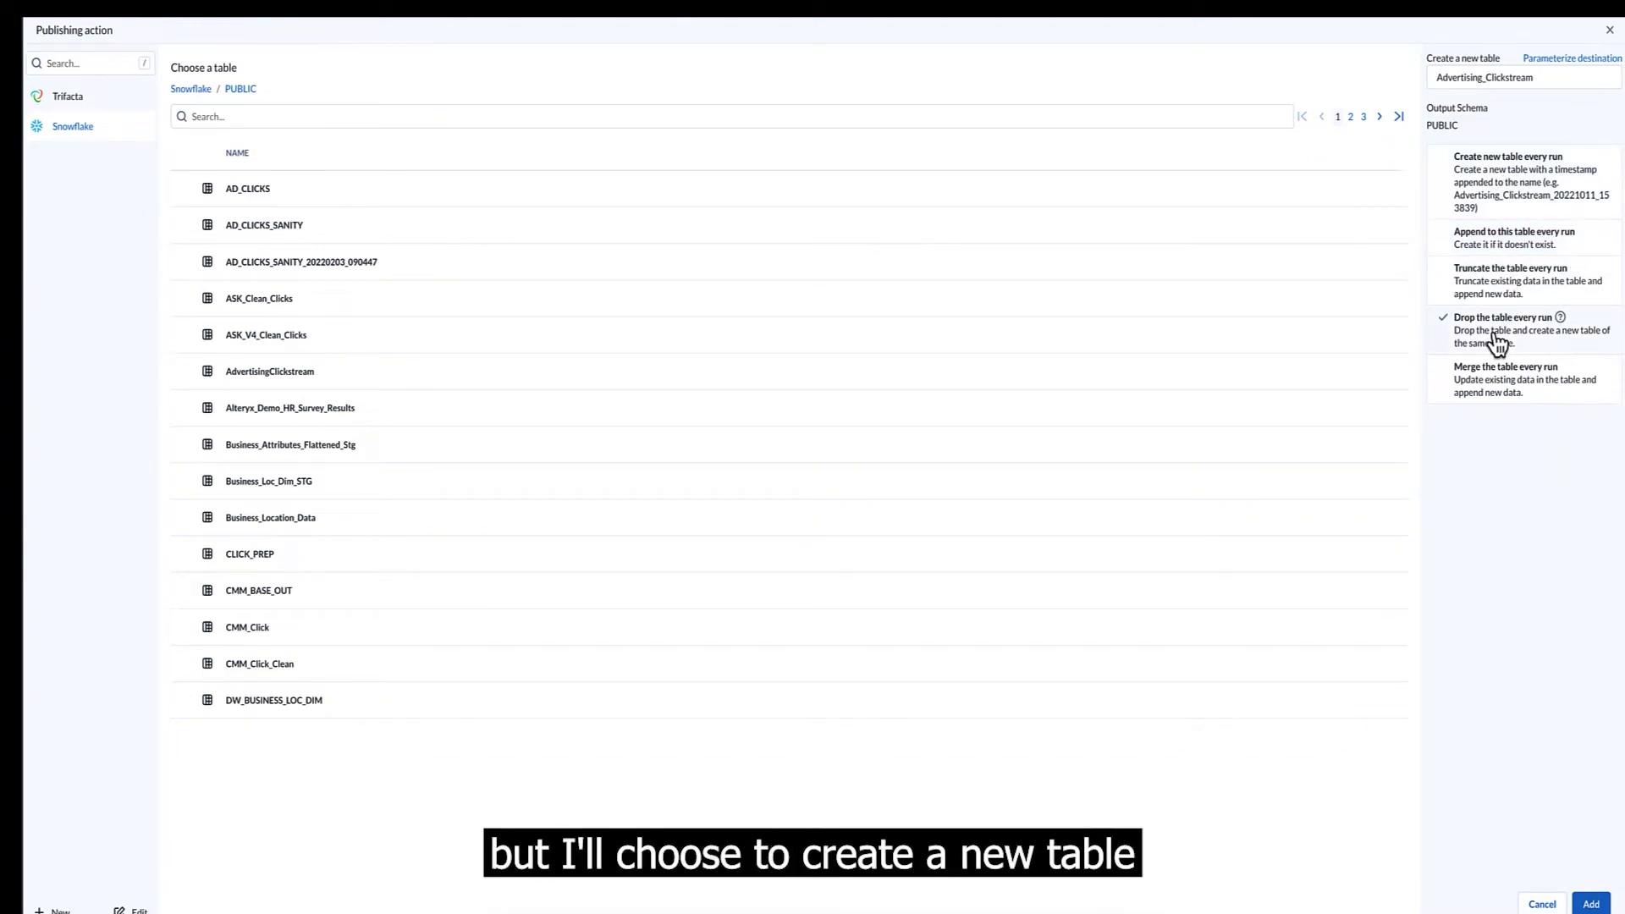
pyautogui.click(1536, 78)
pyautogui.write('_Snowflake')
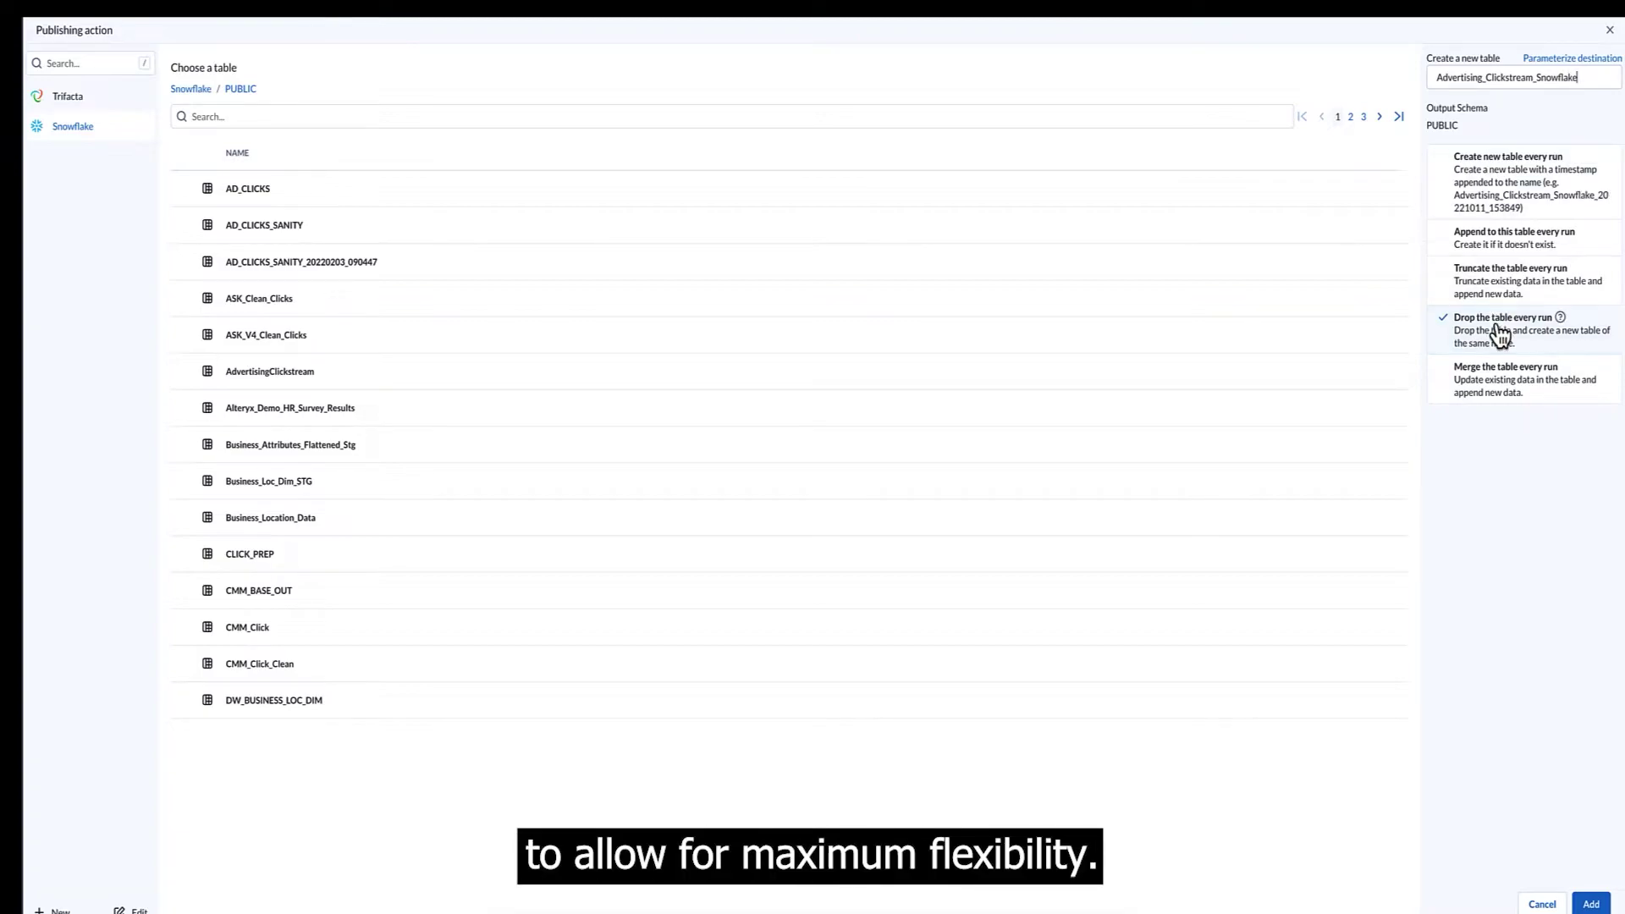
pyautogui.click(1590, 902)
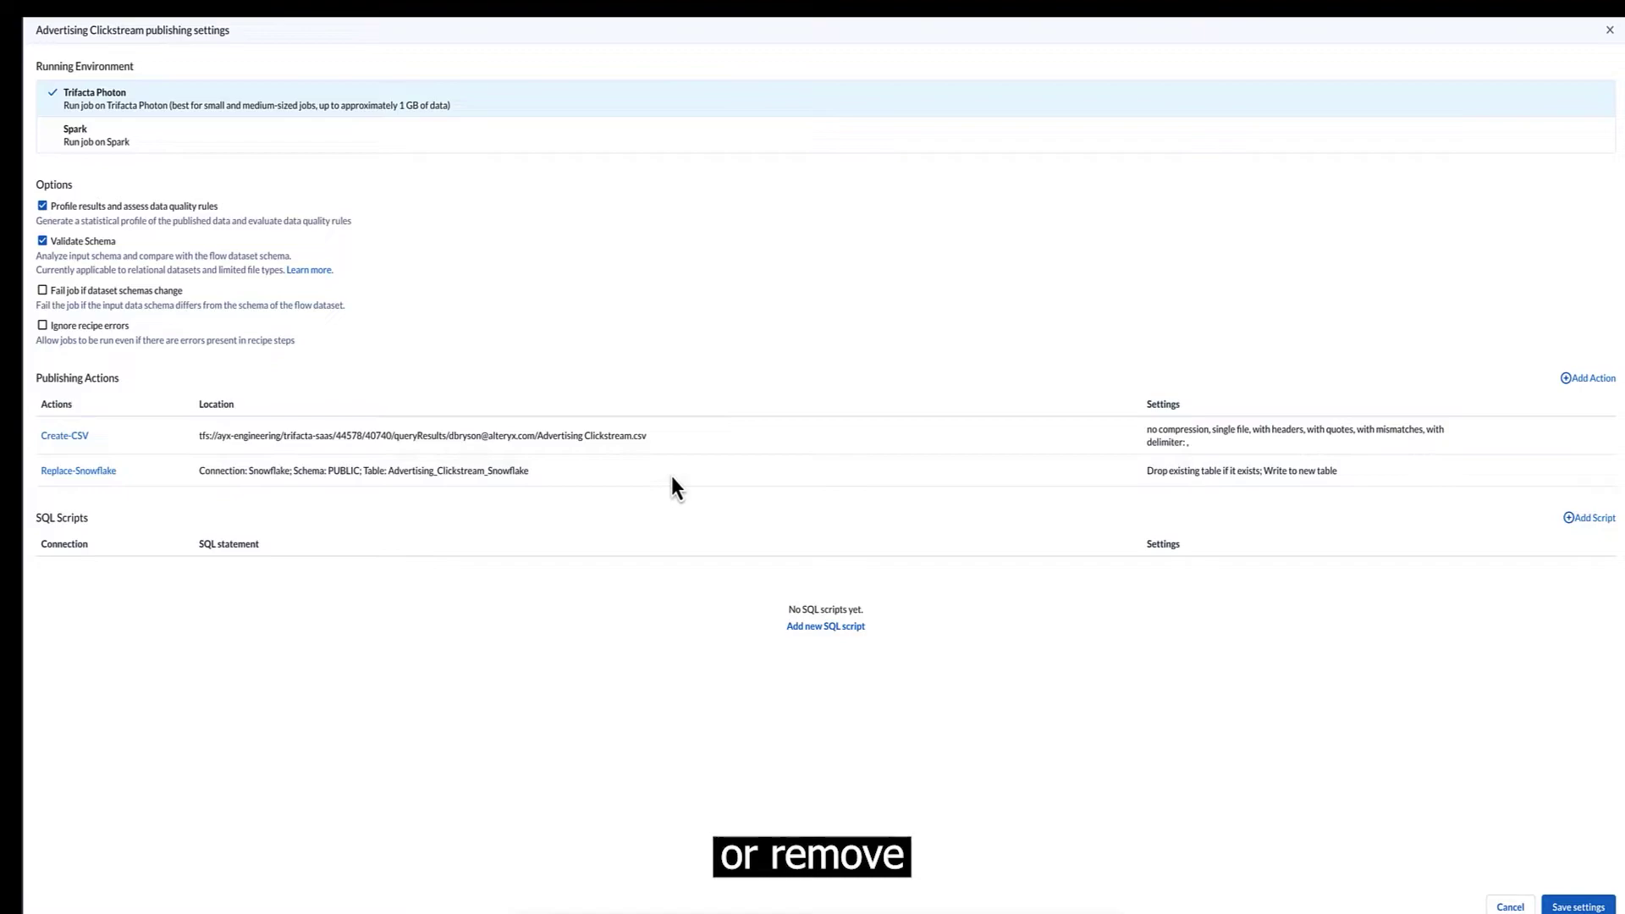
# - Save the publishing settings with the new Snowflake action
pyautogui.click(1577, 905)
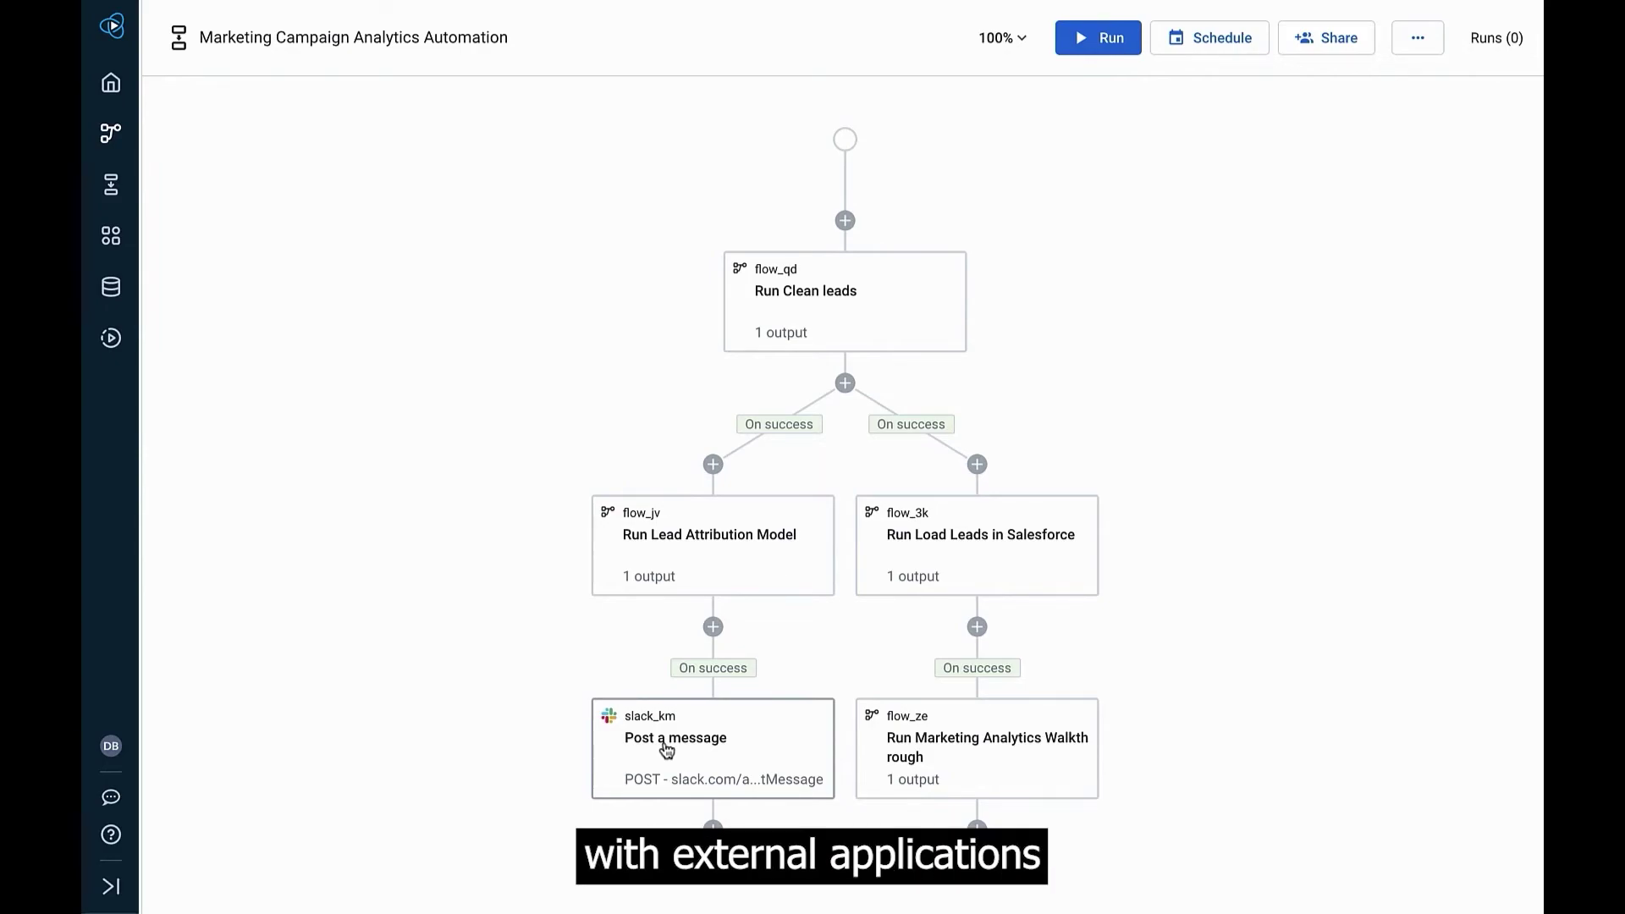
# - Add a parallel Slack task branch after Run Load Leads in Salesforce
pyautogui.click(667, 749)
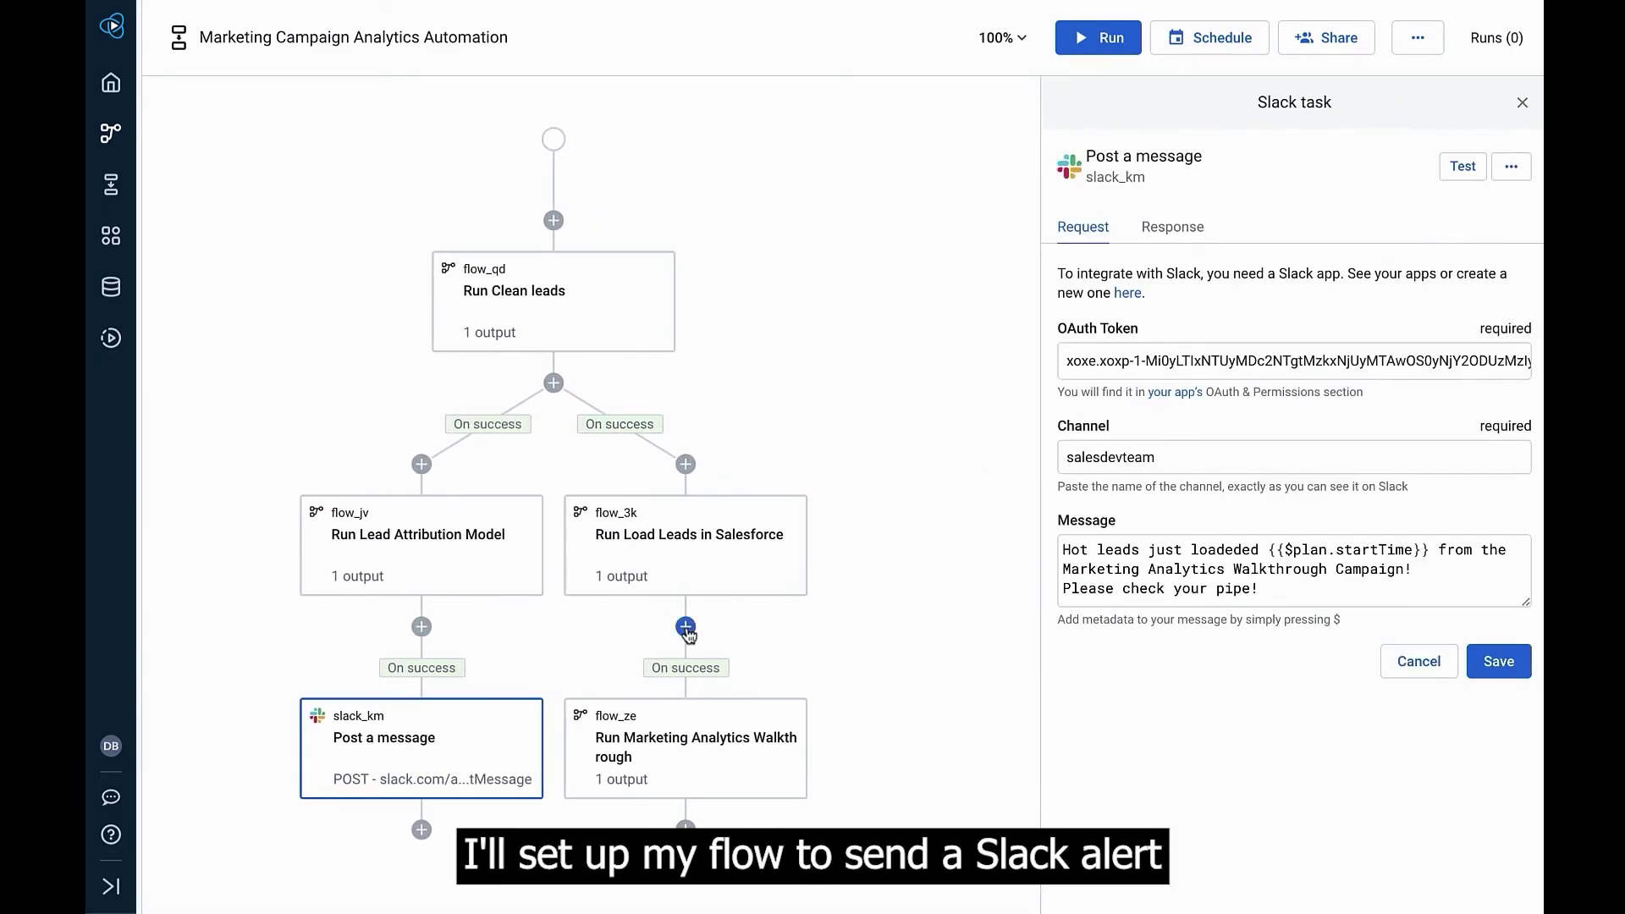
pyautogui.click(685, 627)
pyautogui.click(727, 662)
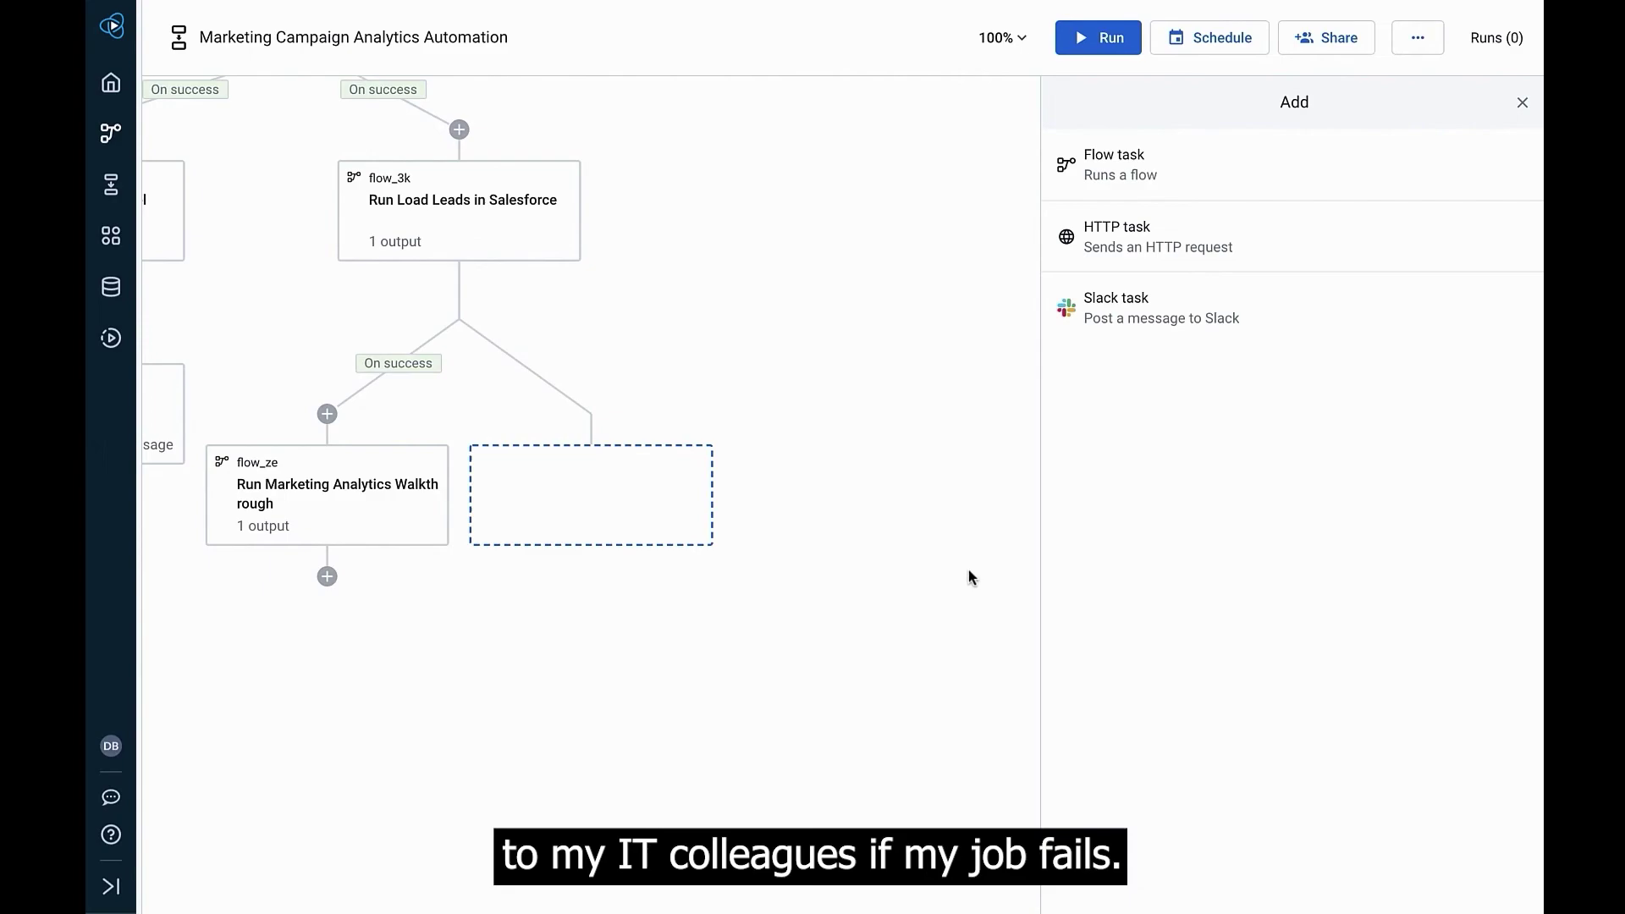
pyautogui.click(1131, 322)
# - Configure the Slack task with the access token, channel IT and a 'Flow error' message showing flow_qd status
pyautogui.click(1124, 349)
pyautogui.hotkey('ctrl', 'v')
pyautogui.press('Tab')
pyautogui.write('IT')
pyautogui.press('Tab')
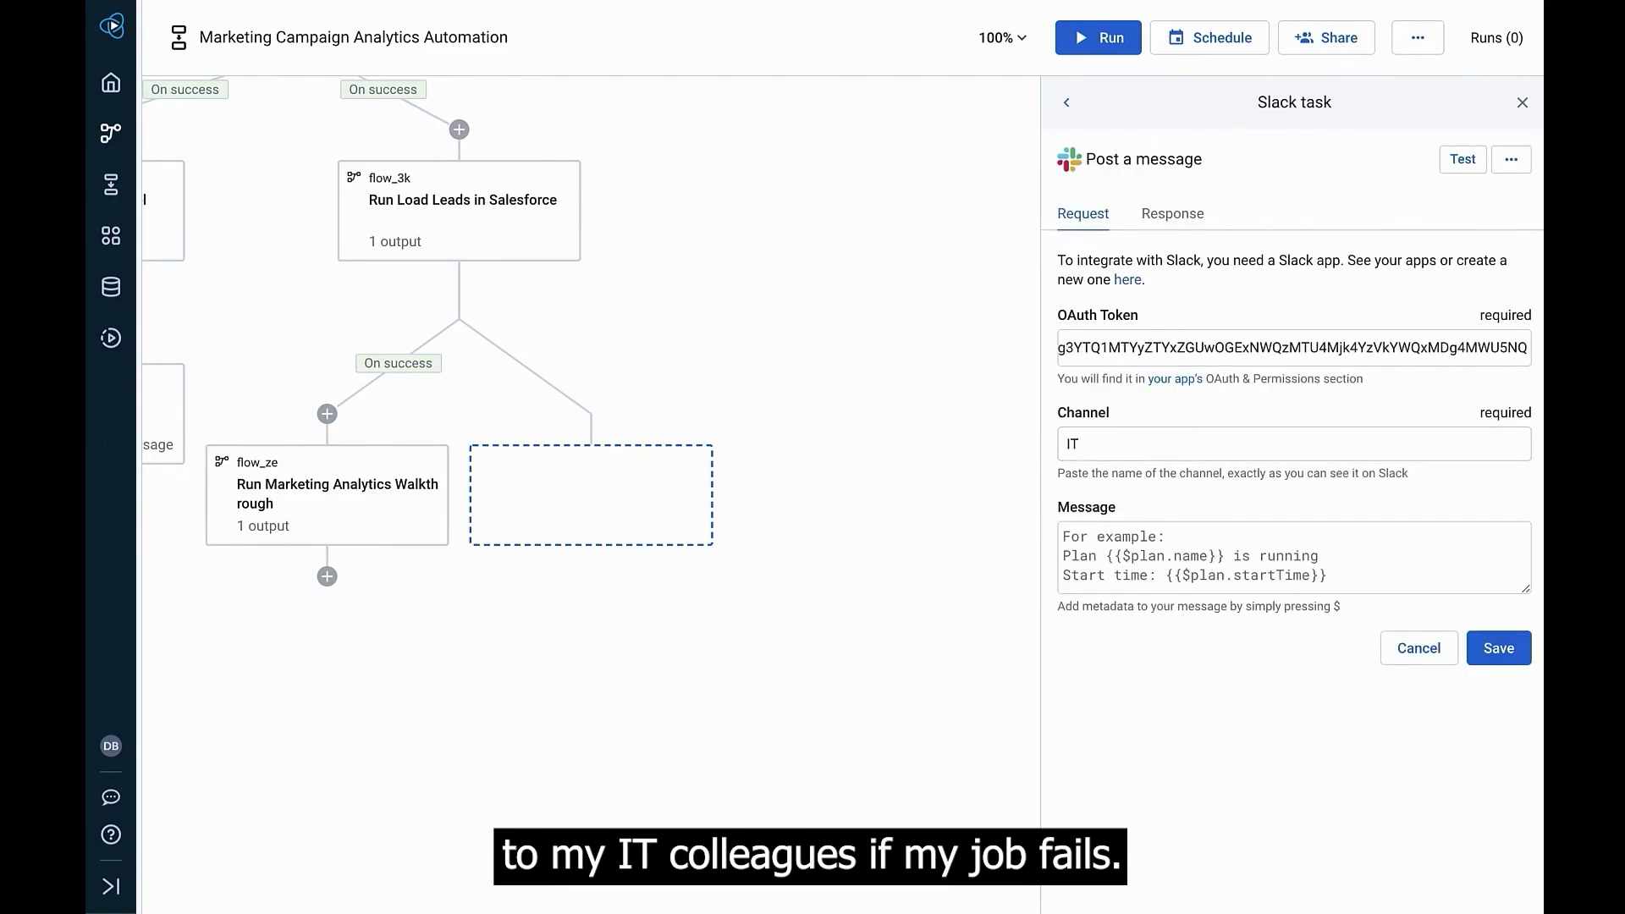
pyautogui.write('Flow error {{$')
pyautogui.click(1277, 606)
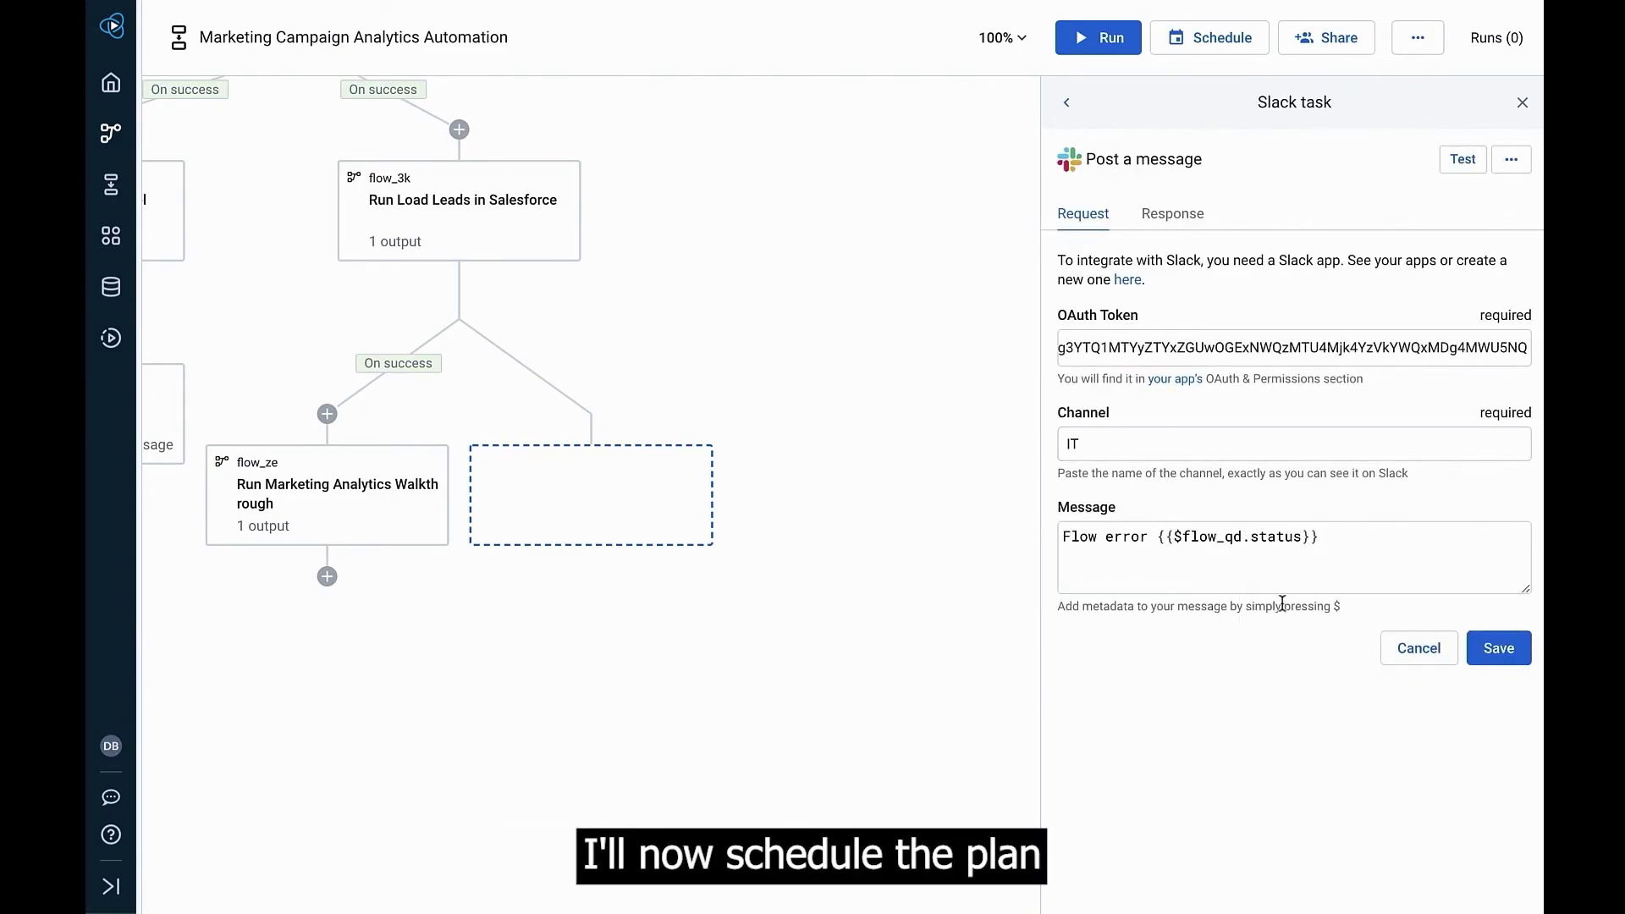
pyautogui.click(1496, 648)
# - Make the Slack alert run only when the Salesforce load fails
pyautogui.click(518, 366)
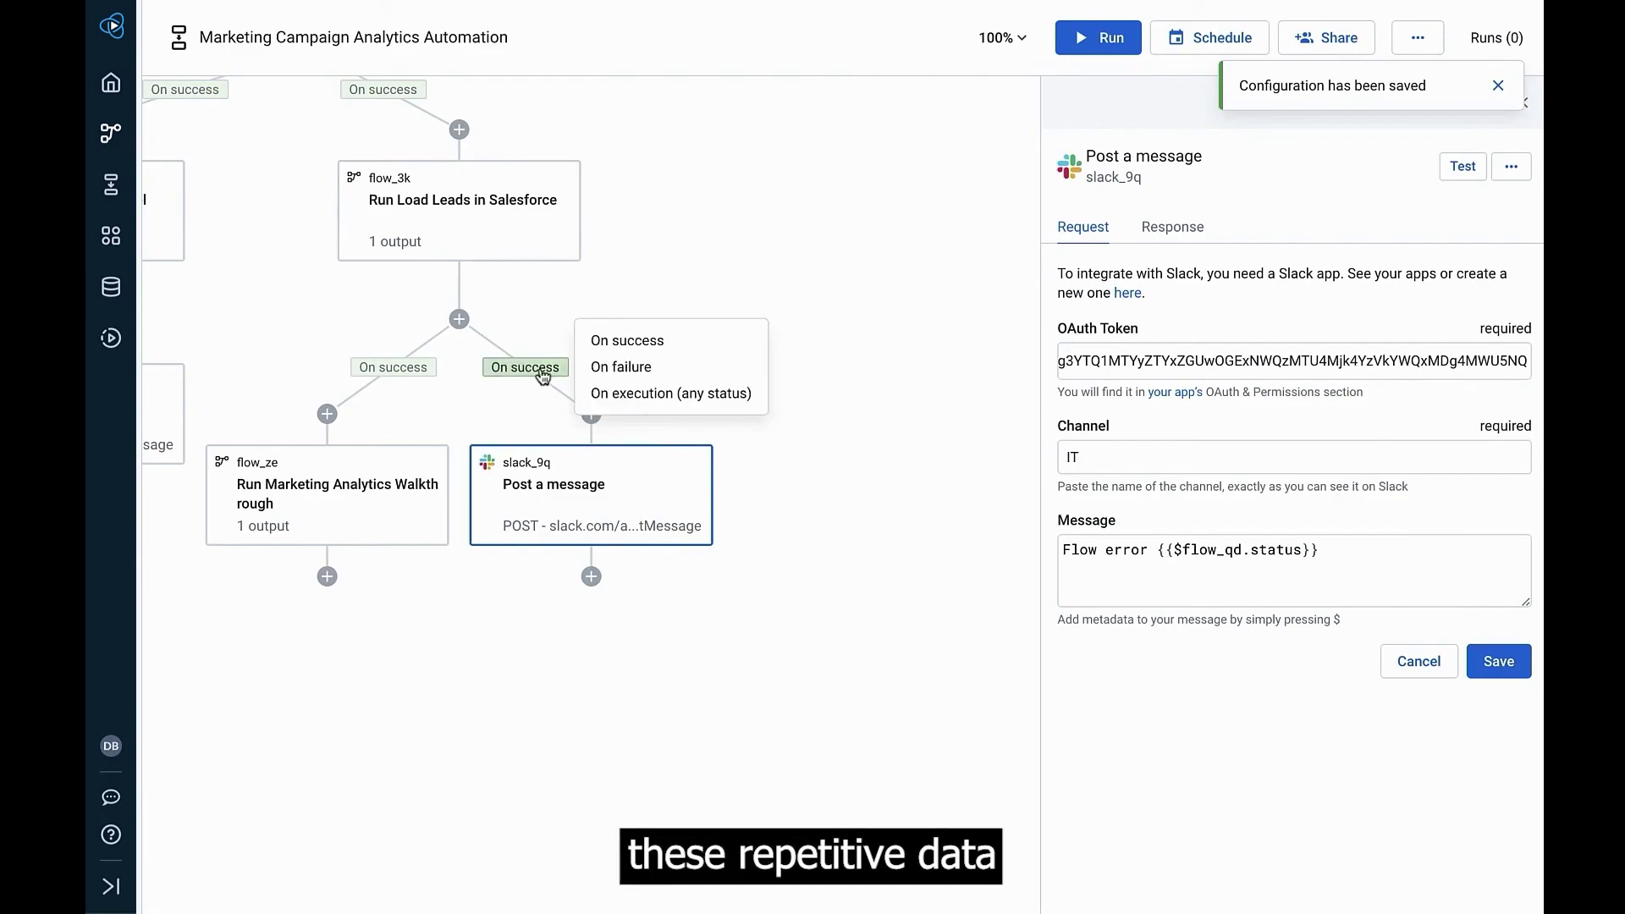
pyautogui.click(623, 364)
pyautogui.moveTo(416, 94); pyautogui.dragTo(703, 394)
# - Schedule the plan to run daily at 12:00 AM Europe/Paris time
pyautogui.click(1219, 39)
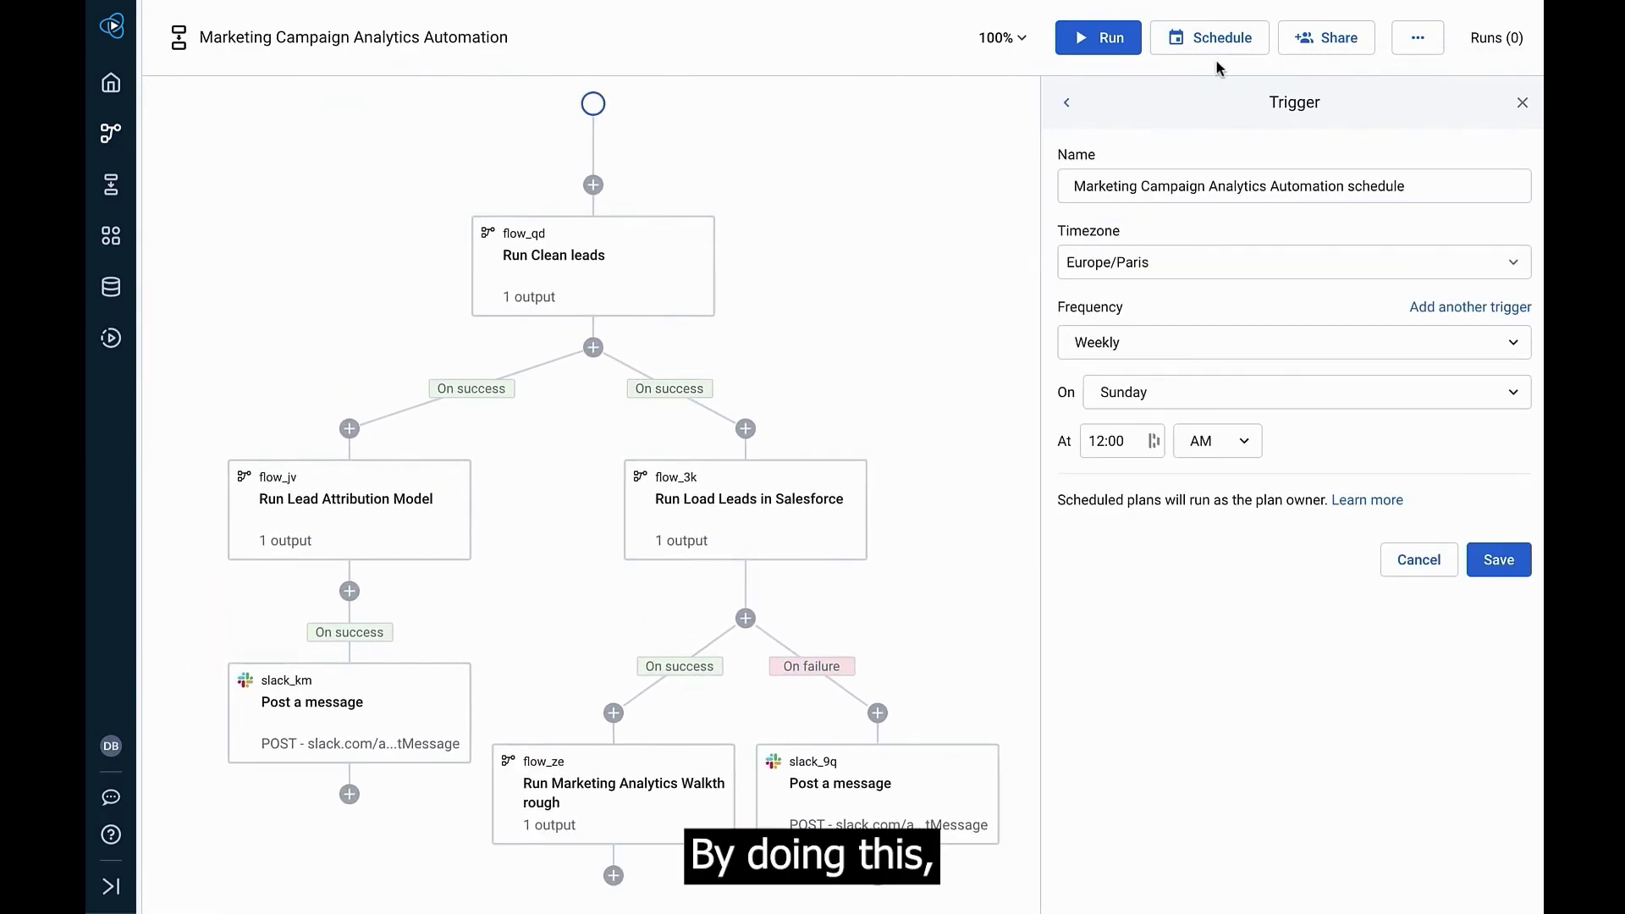
pyautogui.click(1208, 343)
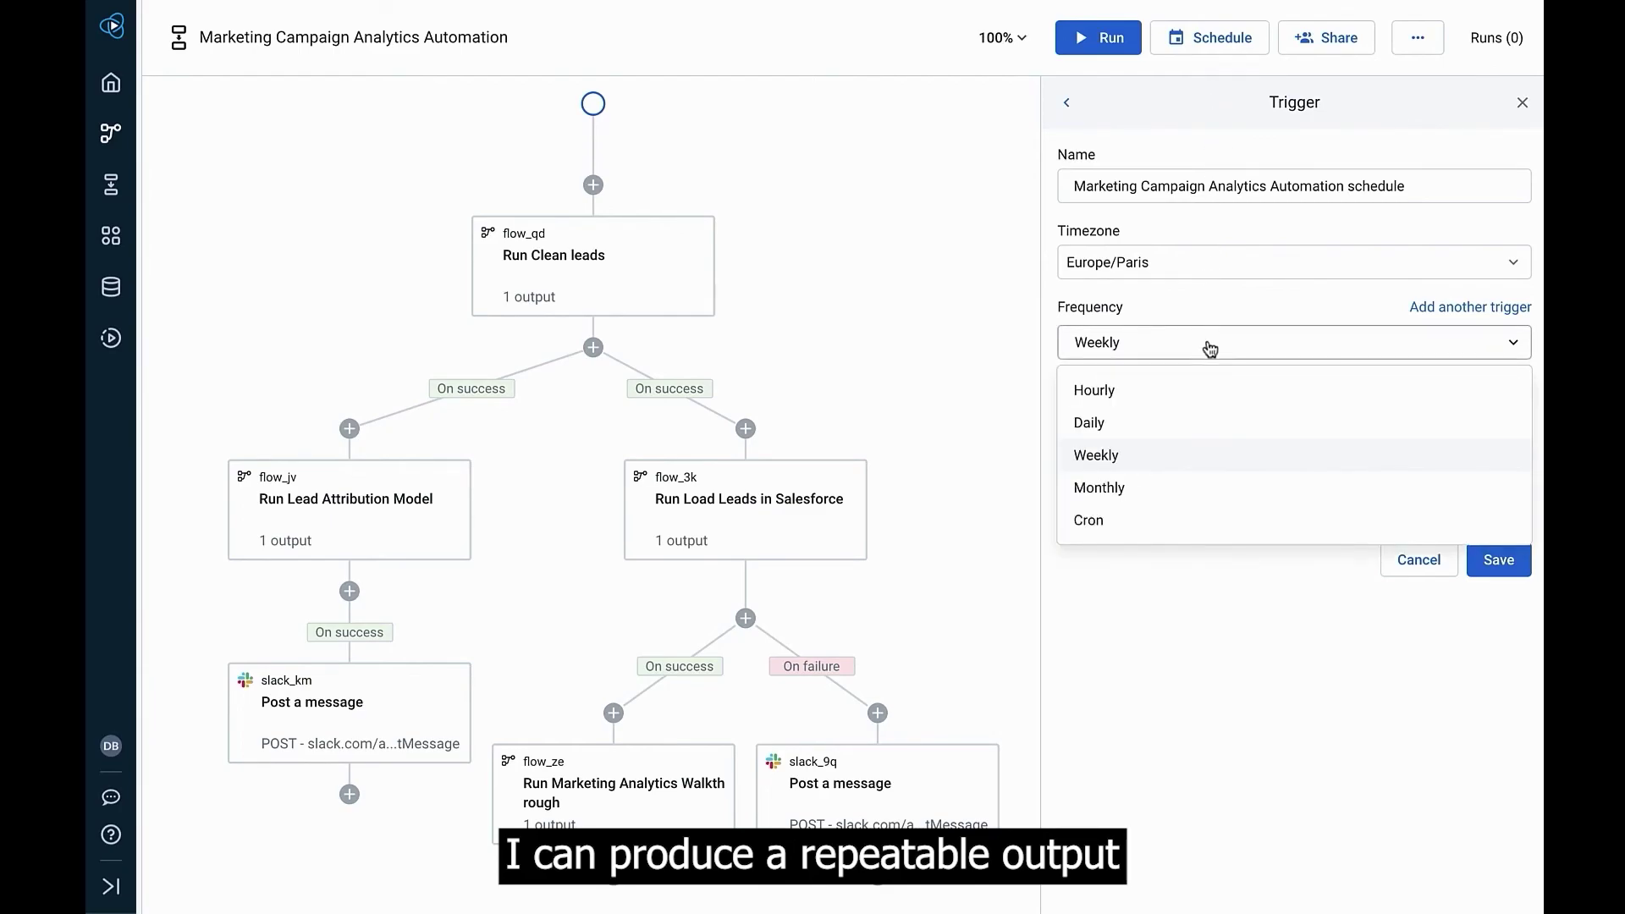
pyautogui.click(1206, 424)
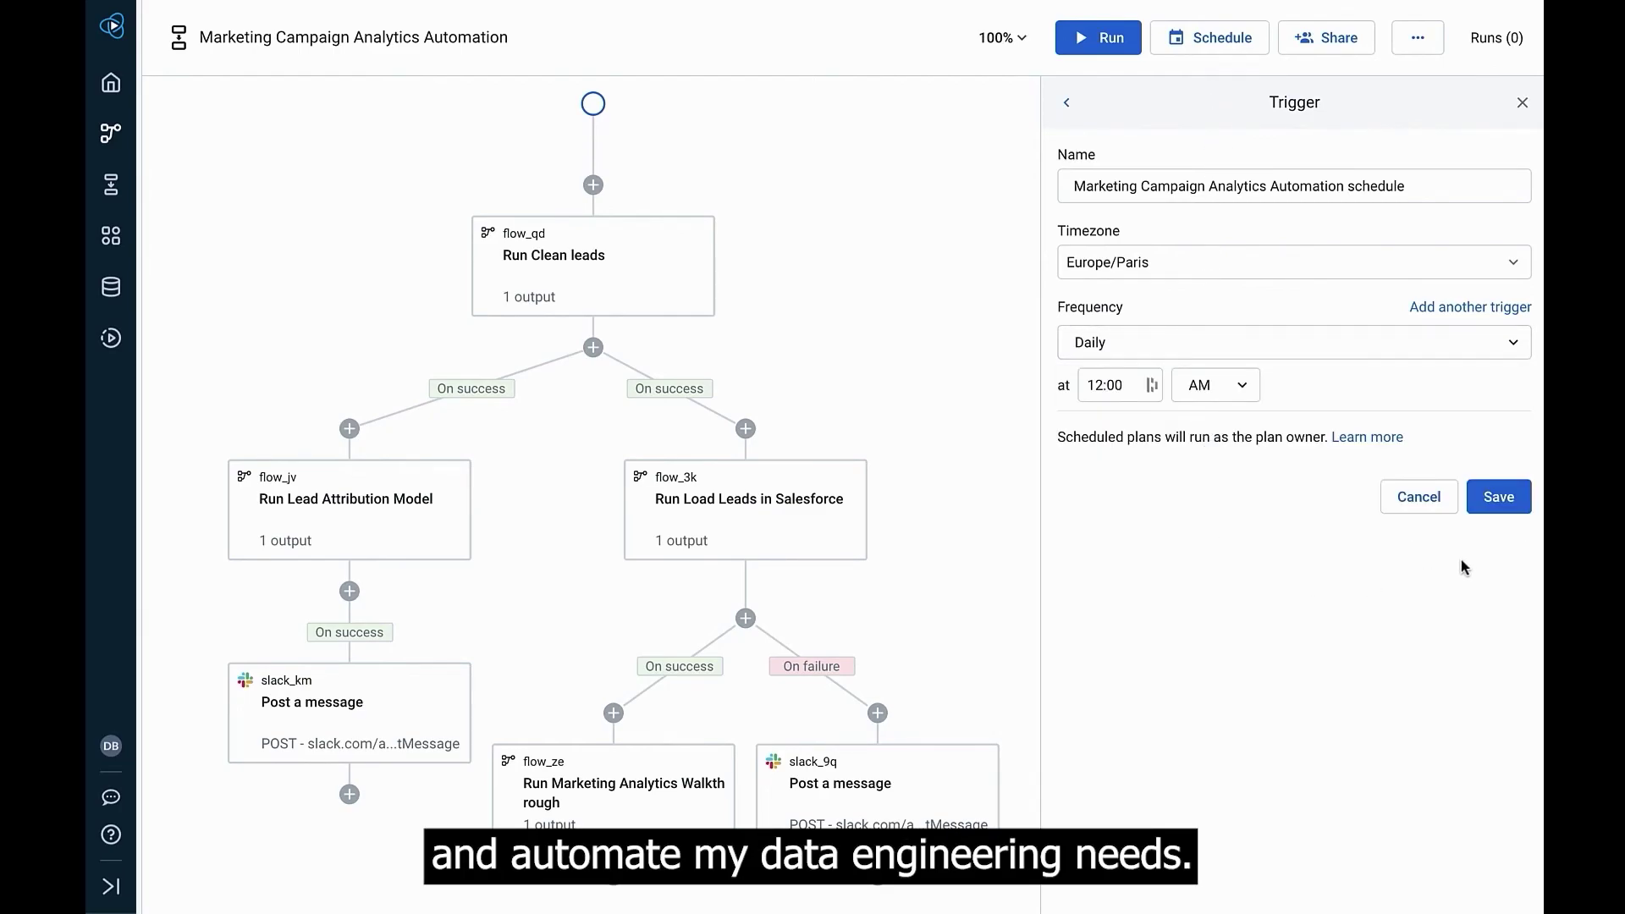
pyautogui.click(1494, 503)
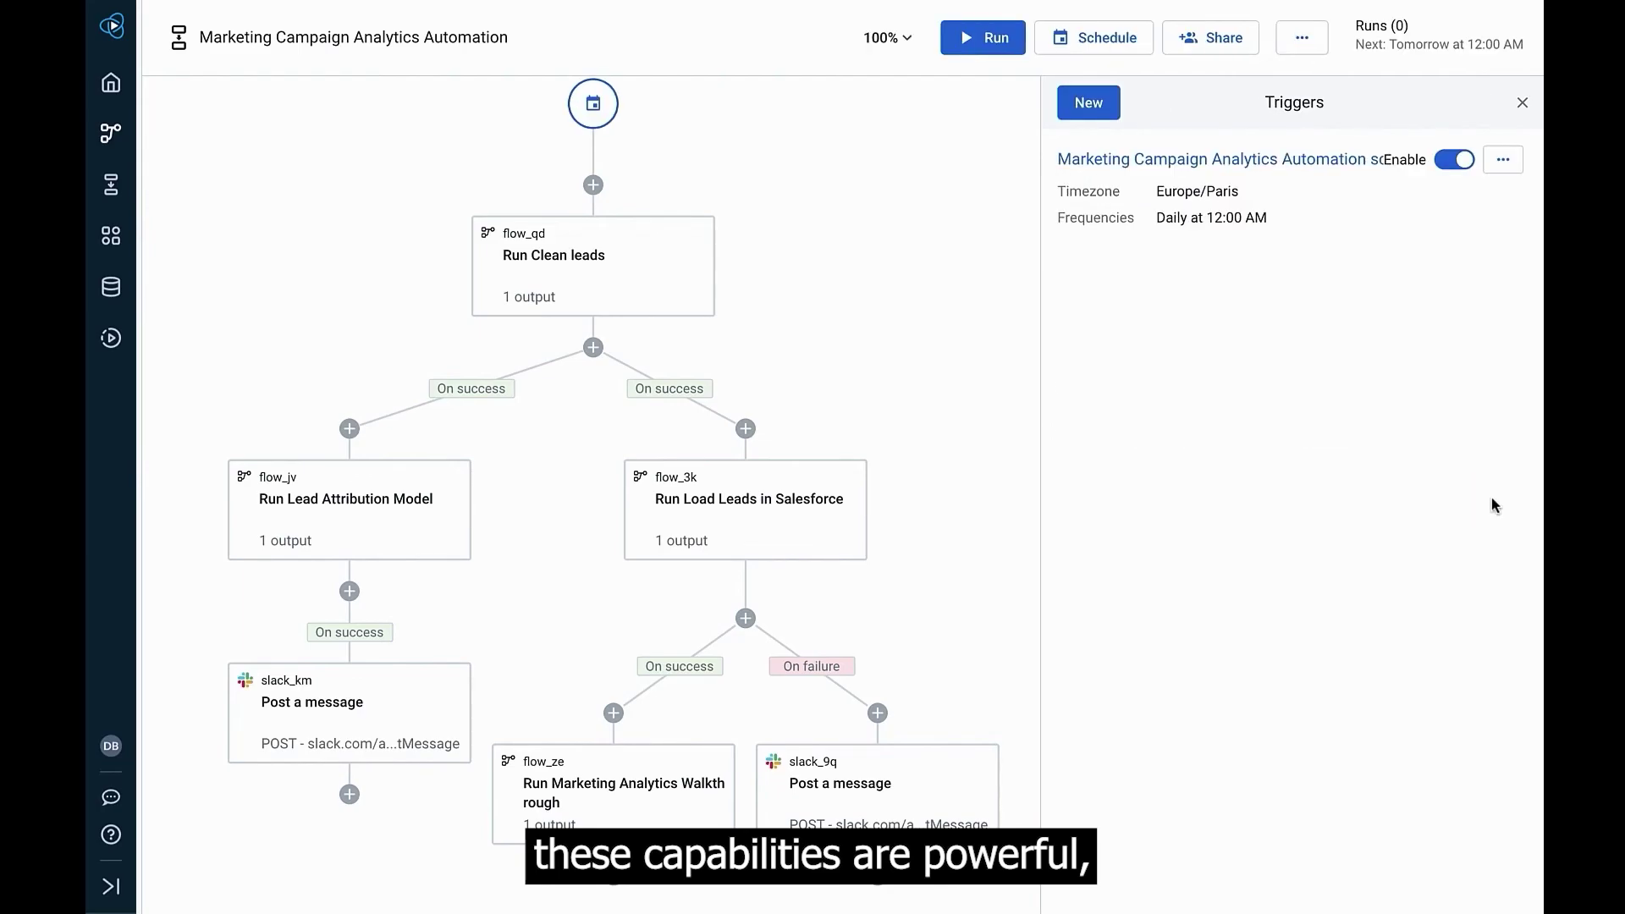